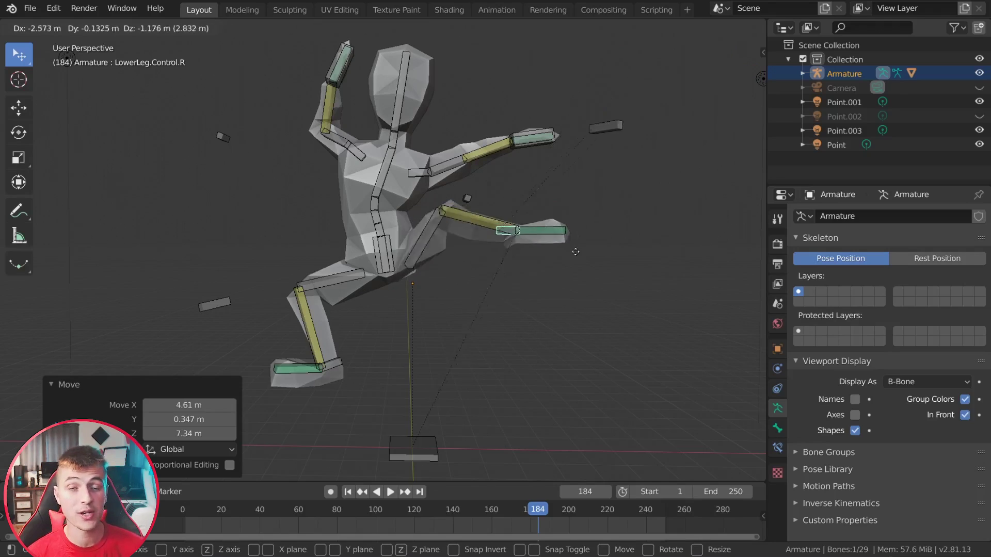
- Place the raised leg's control bone in a kicking position and rotate the hip bone to lean the body back
{"action": "left_click", "coordinate": [545, 232]}
{"action": "left_click", "coordinate": [382, 253]}
{"action": "key", "text": "r"}
{"action": "left_click", "coordinate": [452, 176]}
- Move the raised hand's control bone outward and trackball-rotate the Neck bone to turn the head
{"action": "left_click", "coordinate": [339, 61]}
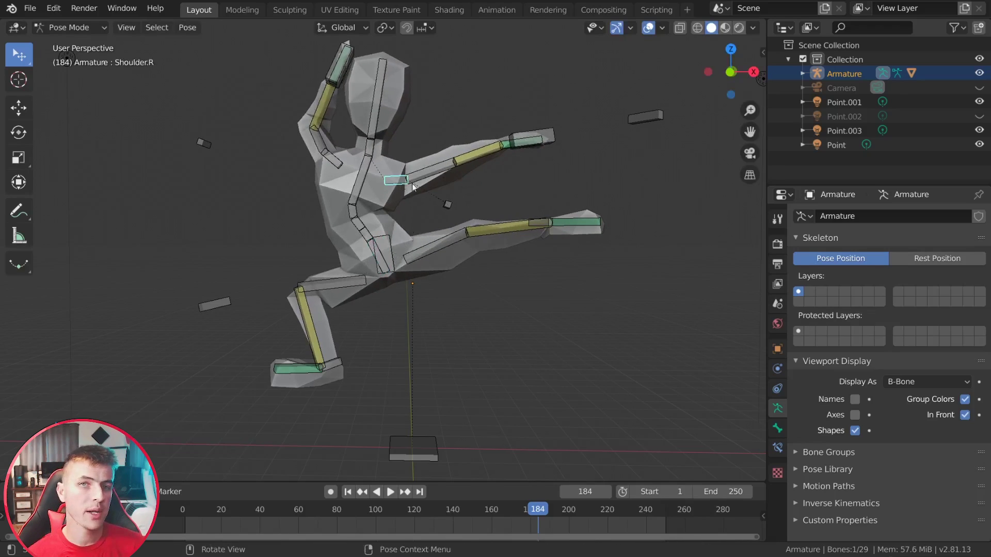
{"action": "key", "text": "g"}
{"action": "left_click", "coordinate": [379, 122]}
{"action": "left_click", "coordinate": [370, 146]}
{"action": "key", "text": "r"}
{"action": "key", "text": "r"}
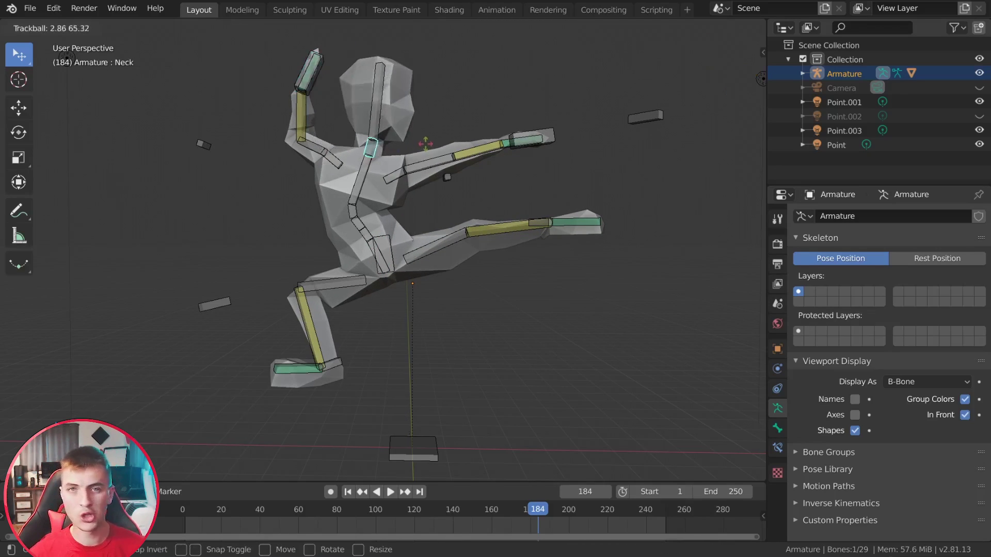
{"action": "left_click", "coordinate": [447, 127]}
- With all bones selected, hide the viewport overlays and play the animation
{"action": "key", "text": "a"}
{"action": "left_click", "coordinate": [649, 27]}
{"action": "key", "text": "space"}
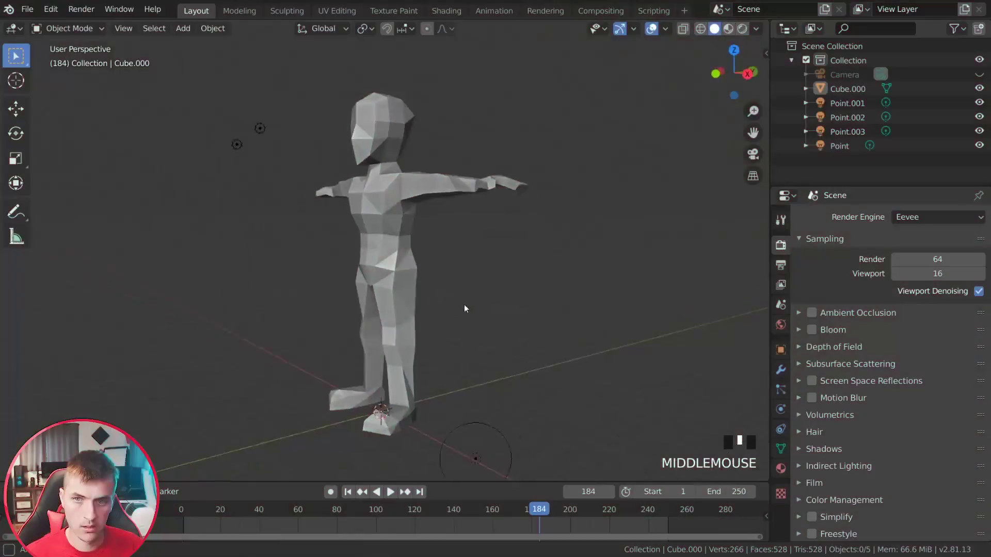
- In front view, add an armature at the character's crotch
{"action": "middle_click_drag", "start_coordinate": [463, 305], "coordinate": [502, 298]}
{"action": "key", "text": "KP_1"}
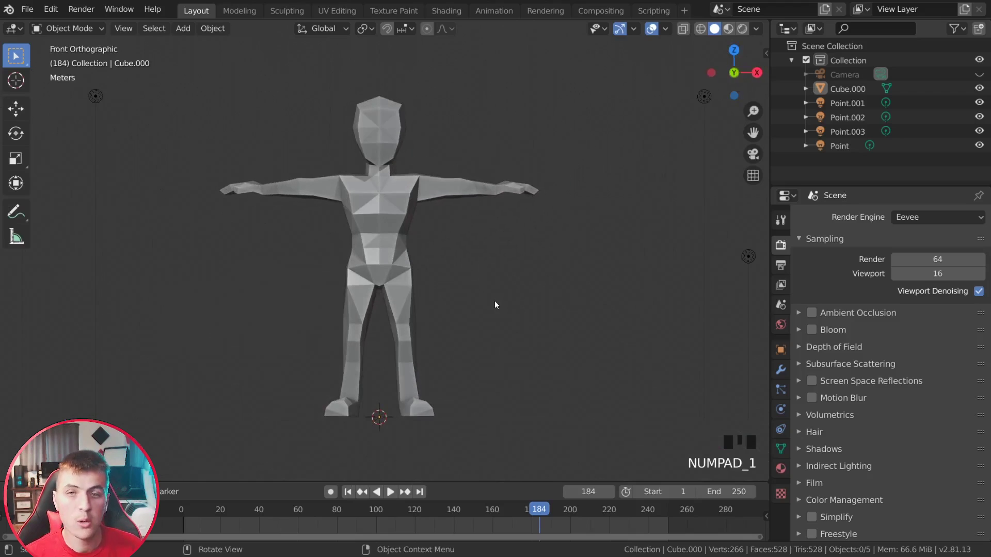
{"action": "scroll", "coordinate": [449, 292], "scroll_direction": "up", "scroll_amount": 3}
{"action": "key", "text": "Tab"}
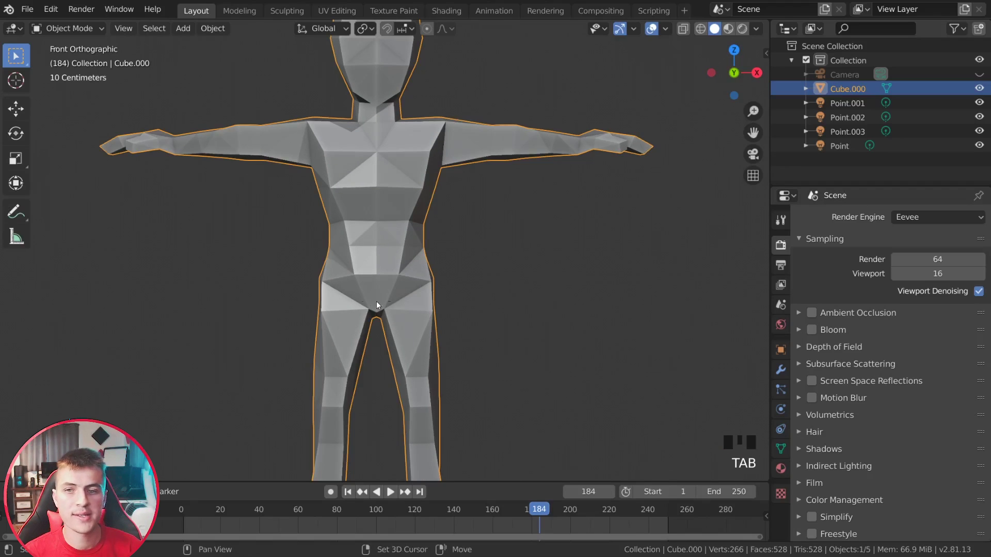
{"action": "key", "text": "shift+a"}
{"action": "mouse_move", "coordinate": [378, 305]}
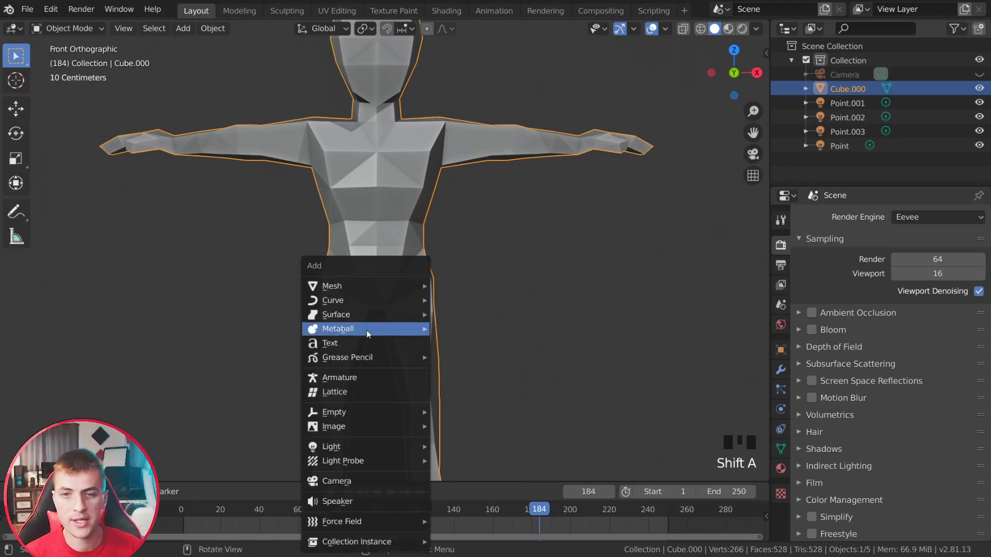
{"action": "left_click", "coordinate": [370, 379]}
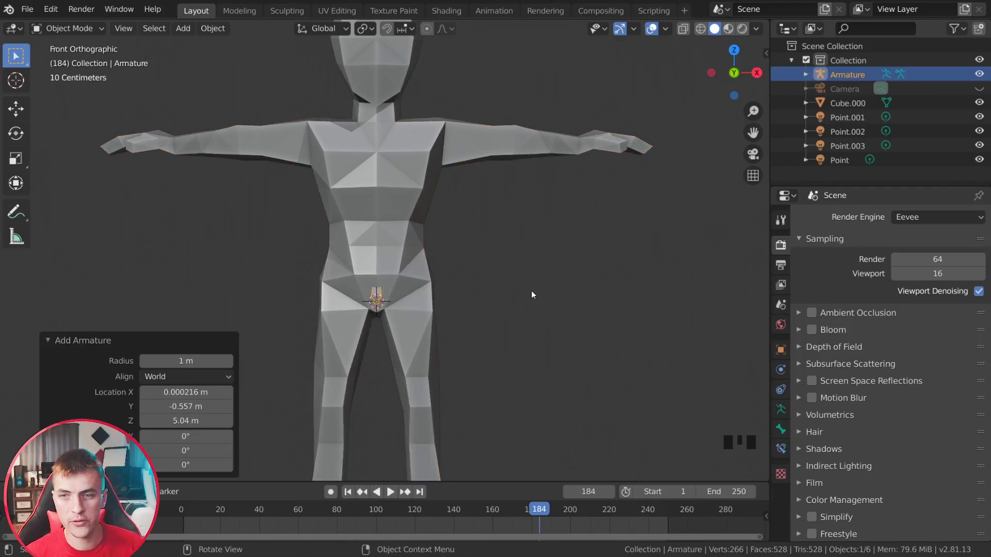
- Set the armature's viewport display to In Front so its bones draw over the mesh
{"action": "left_click", "coordinate": [781, 411]}
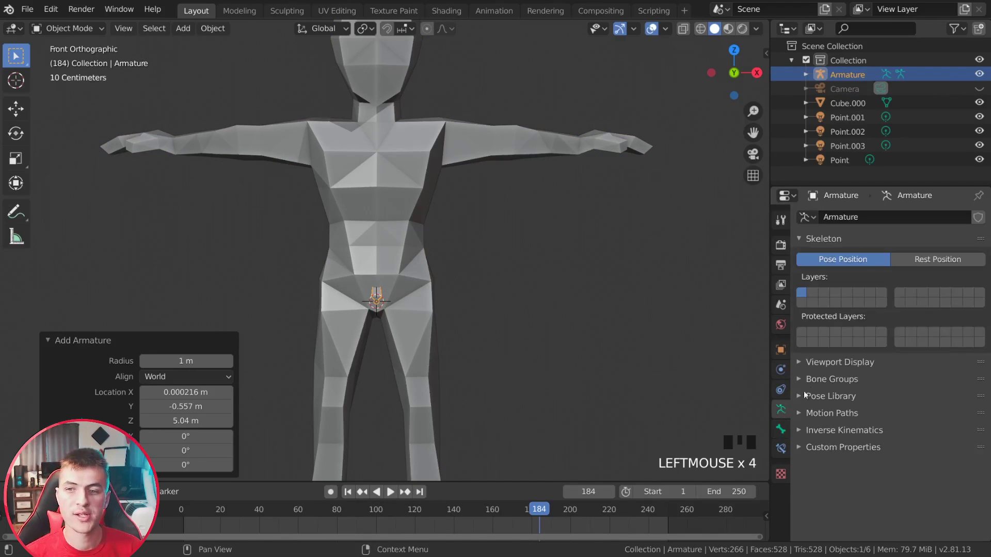
{"action": "left_click", "coordinate": [837, 362]}
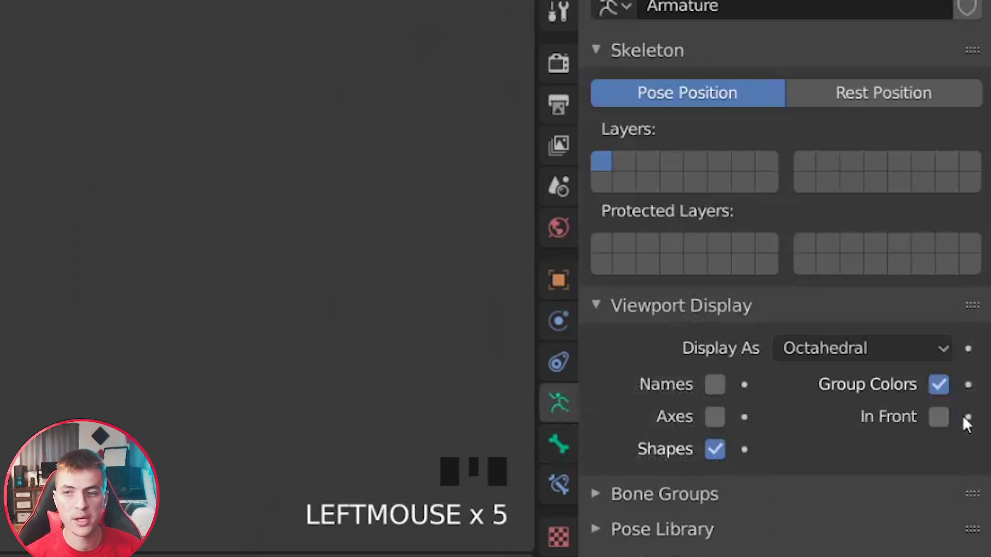
{"action": "left_click", "coordinate": [939, 419]}
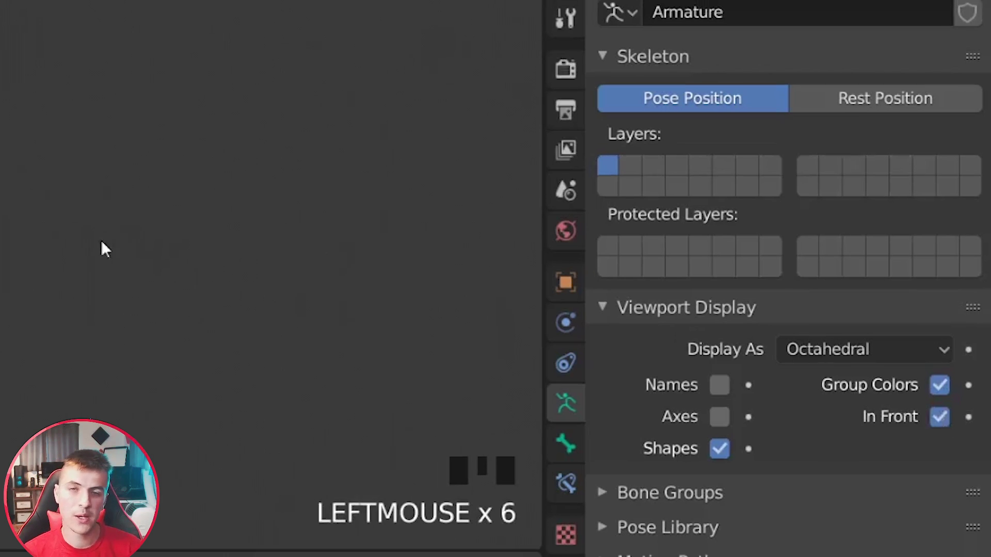
- Edit the armature and move the whole bone up about 1.01 m along Z into the lower belly
{"action": "scroll", "coordinate": [418, 280], "scroll_direction": "up", "scroll_amount": 2}
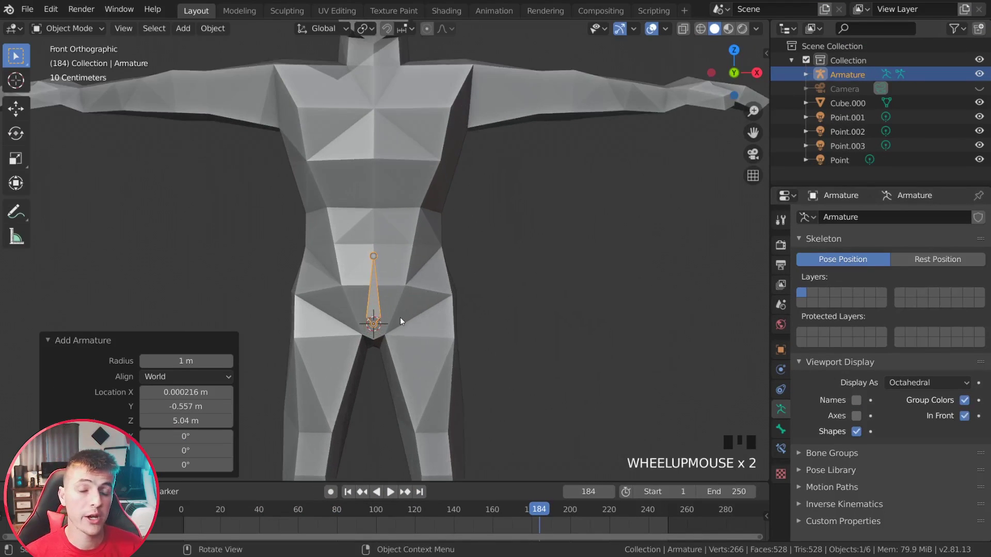
{"action": "key", "text": "Tab"}
{"action": "scroll", "coordinate": [518, 333], "scroll_direction": "down", "scroll_amount": 1}
{"action": "key", "text": "g"}
{"action": "key", "text": "z"}
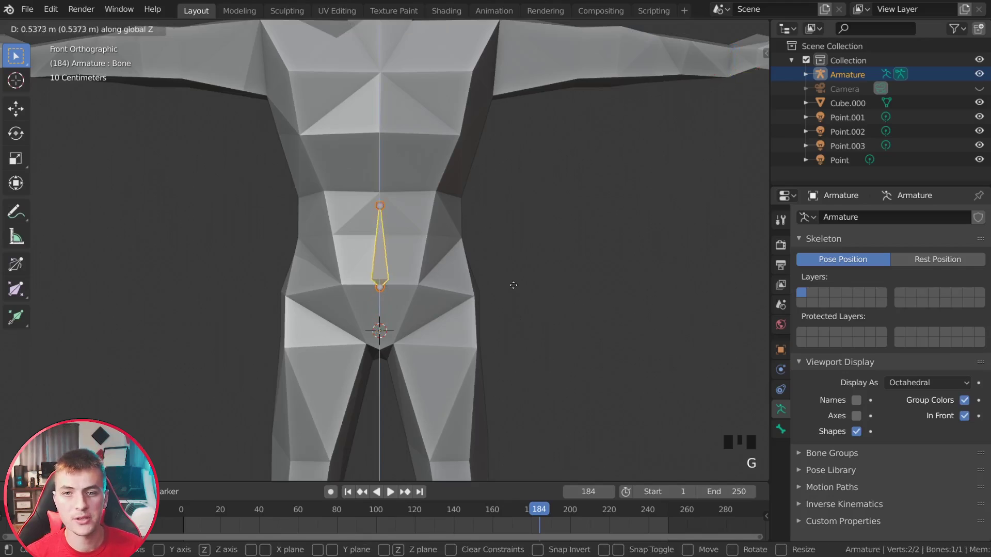
{"action": "left_click", "coordinate": [512, 250]}
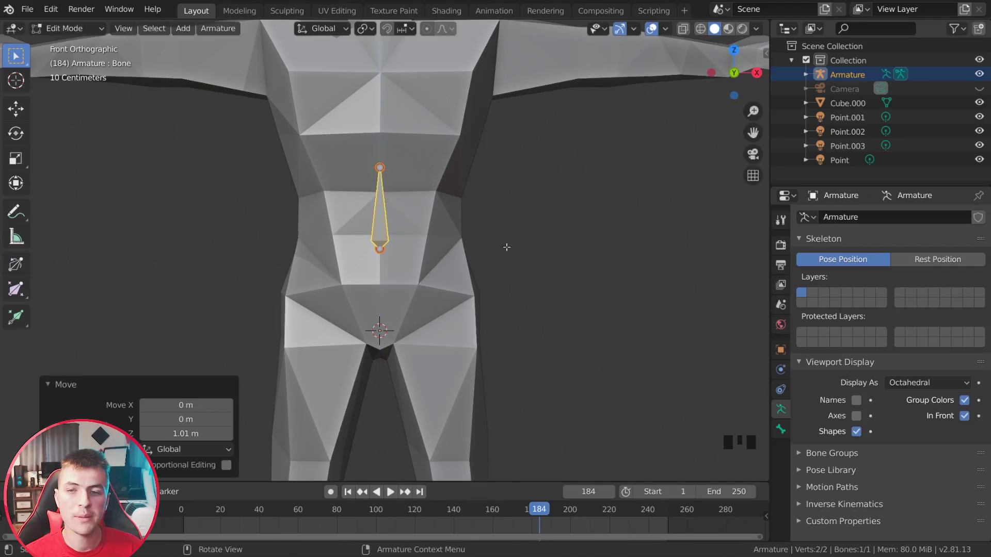
- Move the bone's tip down about 2.09 m along Z to the crotch so the bone points downward
{"action": "left_click", "coordinate": [381, 168]}
{"action": "key", "text": "g"}
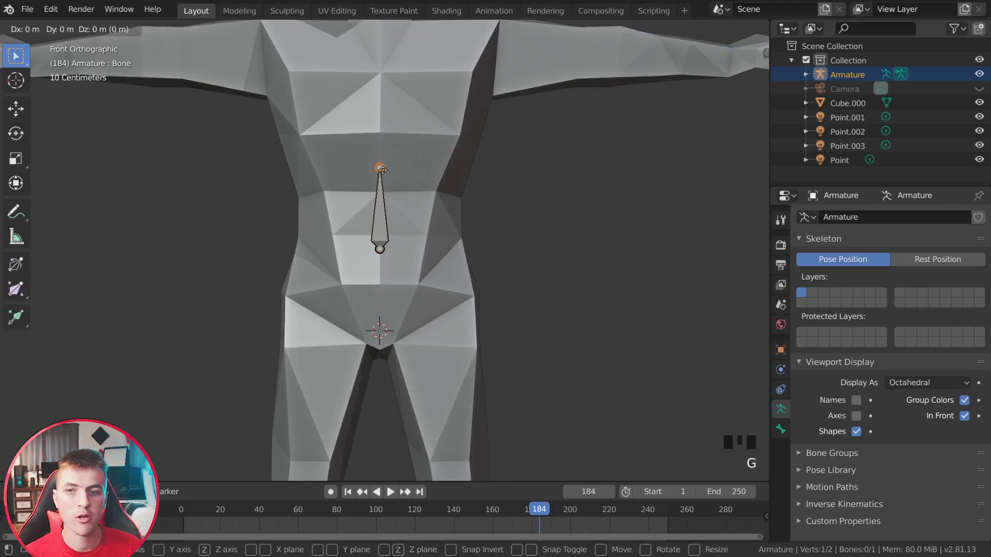
{"action": "key", "text": "z"}
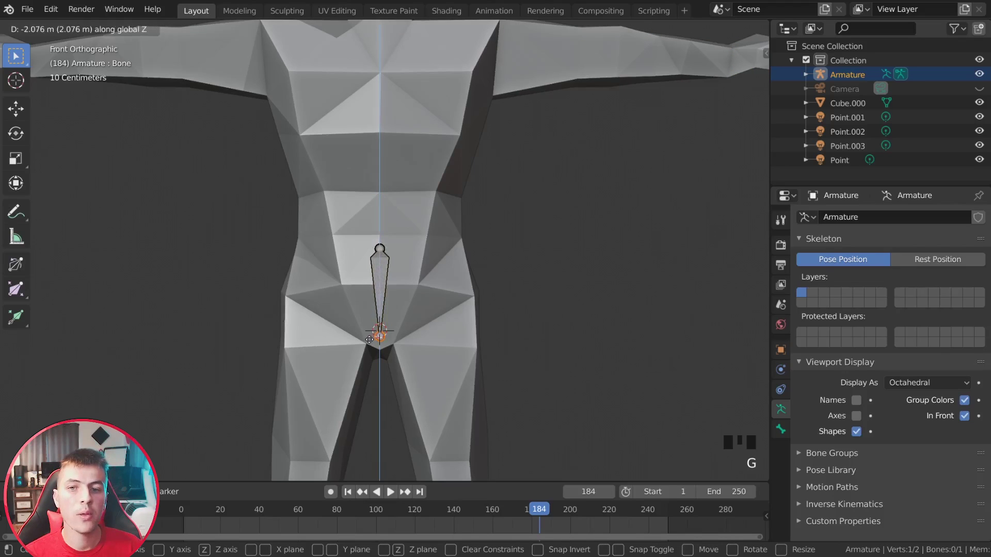
{"action": "left_click", "coordinate": [368, 340]}
- In right side view, move the entire pelvis bone about 0.684 m along Y into the middle of the body
{"action": "middle_click_drag", "start_coordinate": [368, 340], "coordinate": [342, 291]}
{"action": "key", "text": "KP_3"}
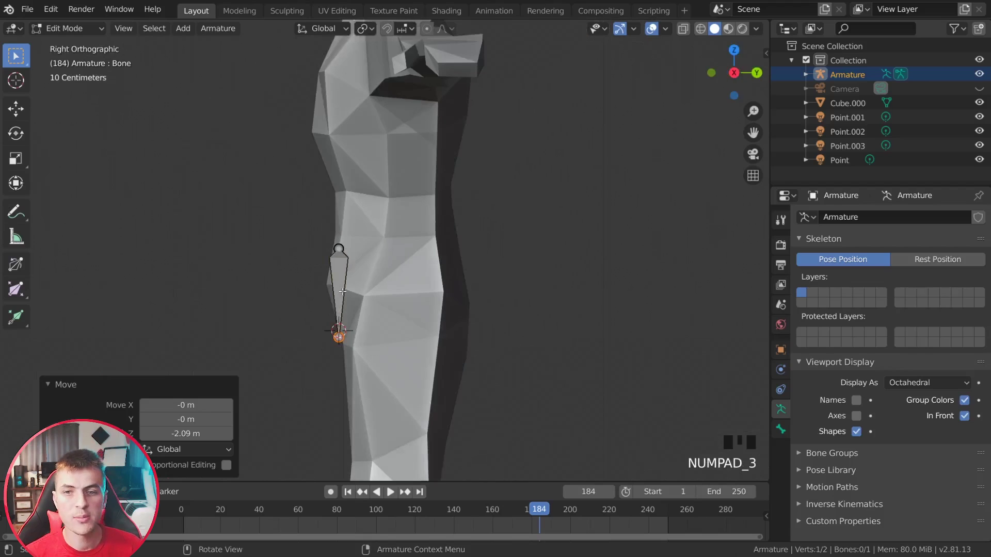
{"action": "key", "text": "l"}
{"action": "key", "text": "g"}
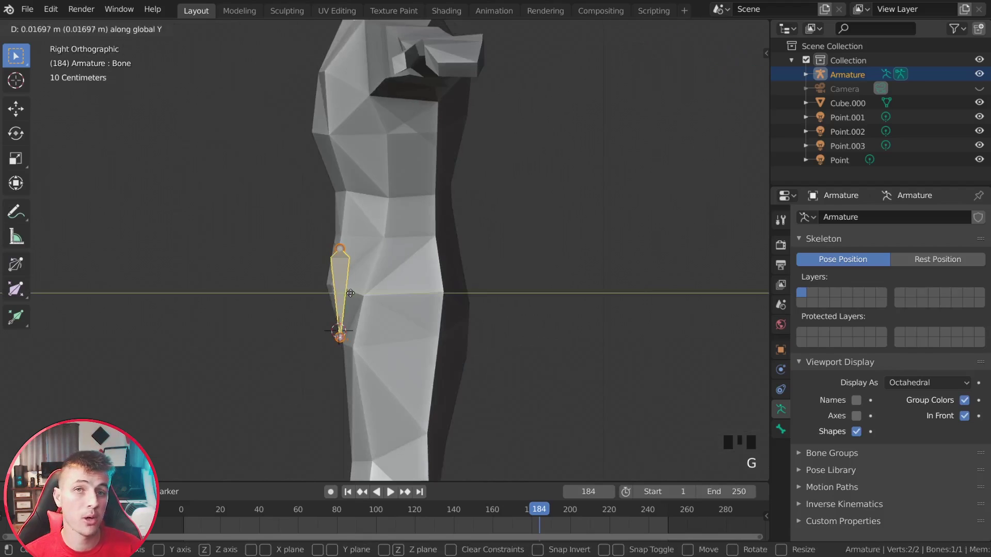
{"action": "left_click", "coordinate": [403, 292]}
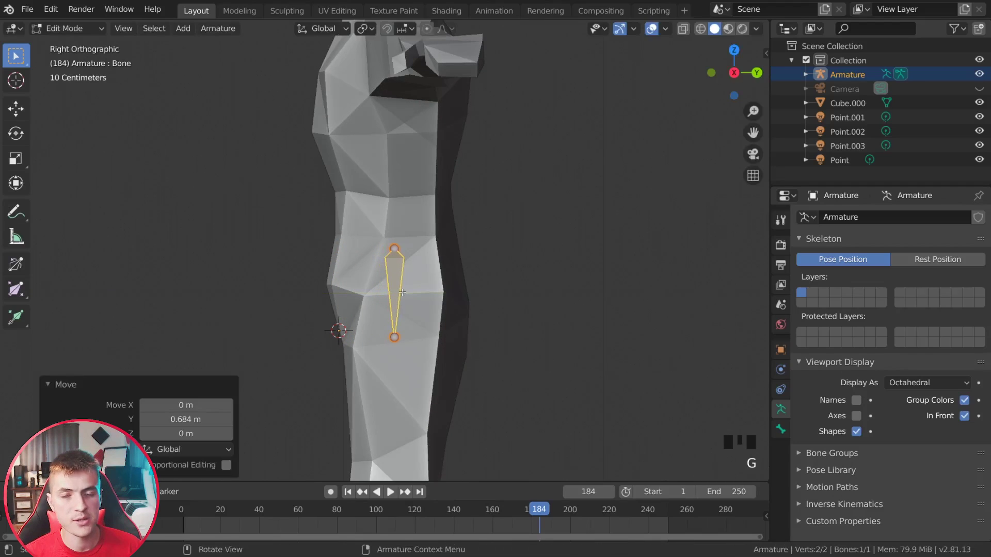
- Extrude a bone about 1.11 m upward from the pelvis bone's lower end and nudge its tip down about 0.017 m
{"action": "key", "text": "KP_1"}
{"action": "left_click", "coordinate": [383, 338]}
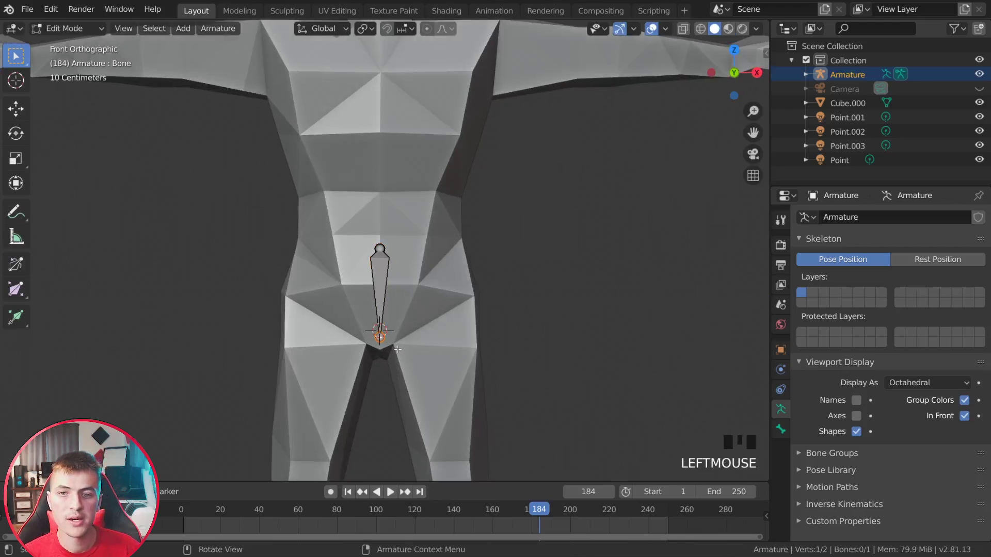
{"action": "scroll", "coordinate": [397, 349], "scroll_direction": "down", "scroll_amount": 2}
{"action": "key", "text": "e"}
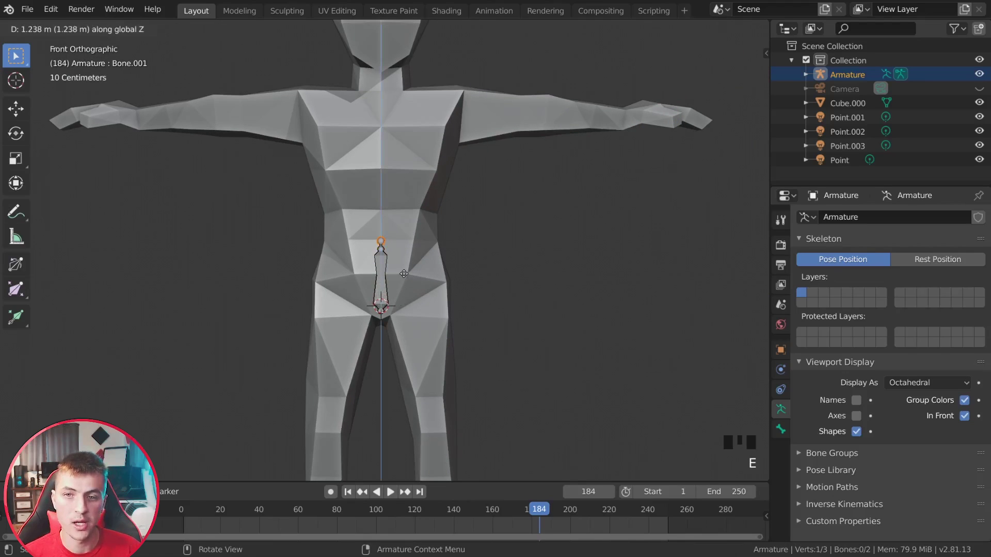
{"action": "left_click", "coordinate": [403, 281]}
{"action": "scroll", "coordinate": [404, 281], "scroll_direction": "up", "scroll_amount": 9}
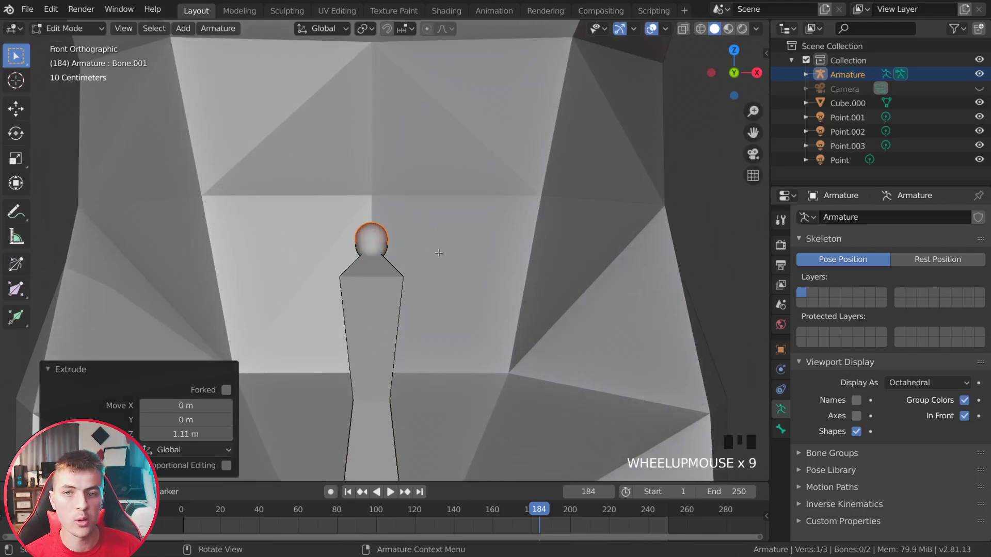
{"action": "key", "text": "g"}
{"action": "left_click", "coordinate": [432, 253]}
{"action": "scroll", "coordinate": [434, 248], "scroll_direction": "down", "scroll_amount": 10}
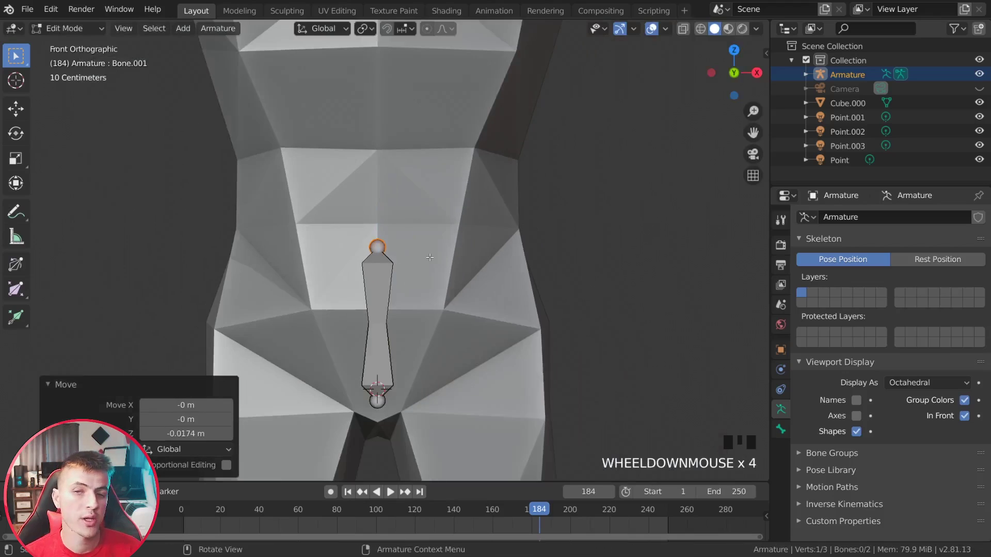
- Extrude two spine bones straight up along Z, about 0.919 m through the abdomen and about 1.83 m to the neck's base
{"action": "middle_click_drag", "start_coordinate": [434, 248], "coordinate": [421, 282], "text": "shift"}
{"action": "key", "text": "e"}
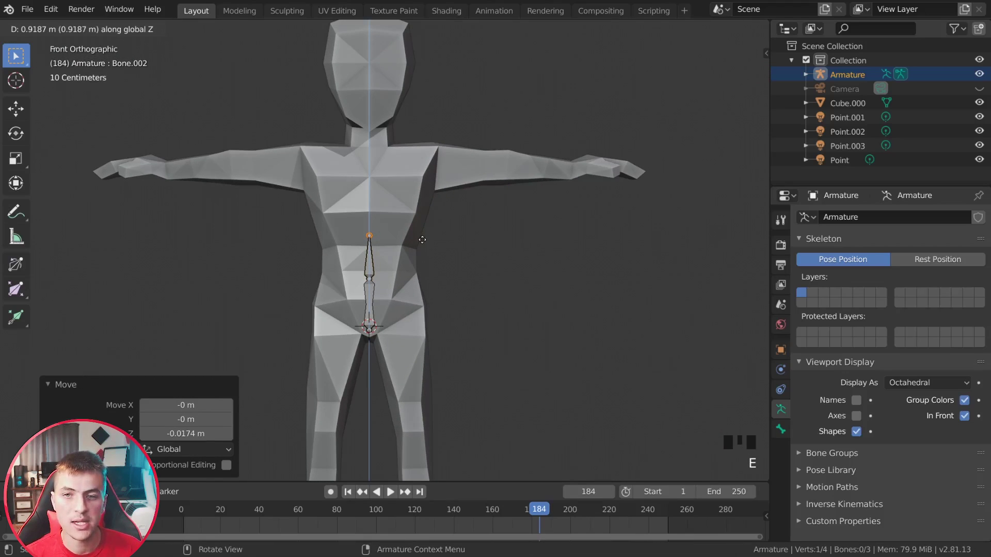
{"action": "left_click", "coordinate": [422, 239]}
{"action": "key", "text": "e"}
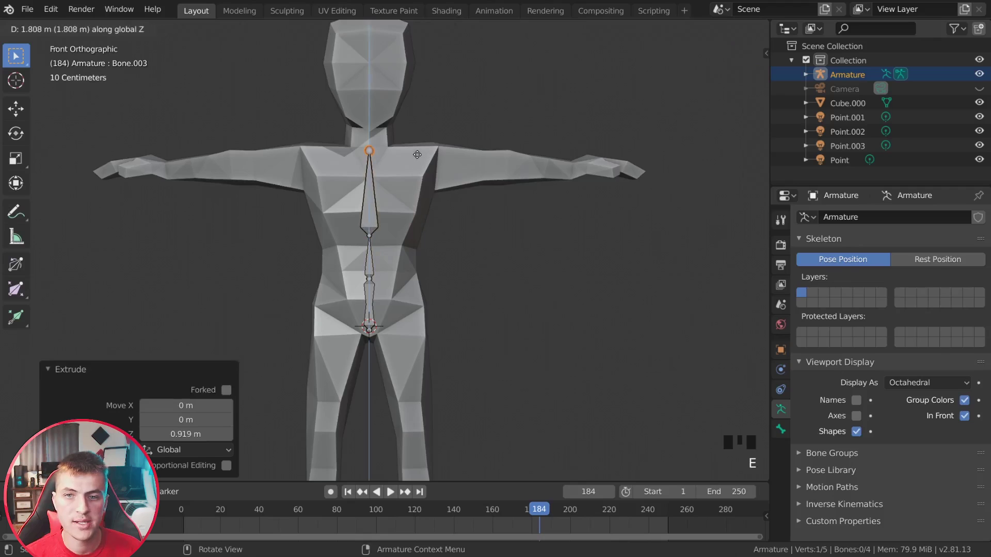
{"action": "left_click", "coordinate": [417, 153]}
- Extrude a neck bone about 0.498 m upward, followed by a head bone about 2.37 m to the top of the head
{"action": "middle_click_drag", "start_coordinate": [417, 153], "coordinate": [408, 183]}
{"action": "key", "text": "KP_1"}
{"action": "key", "text": "e"}
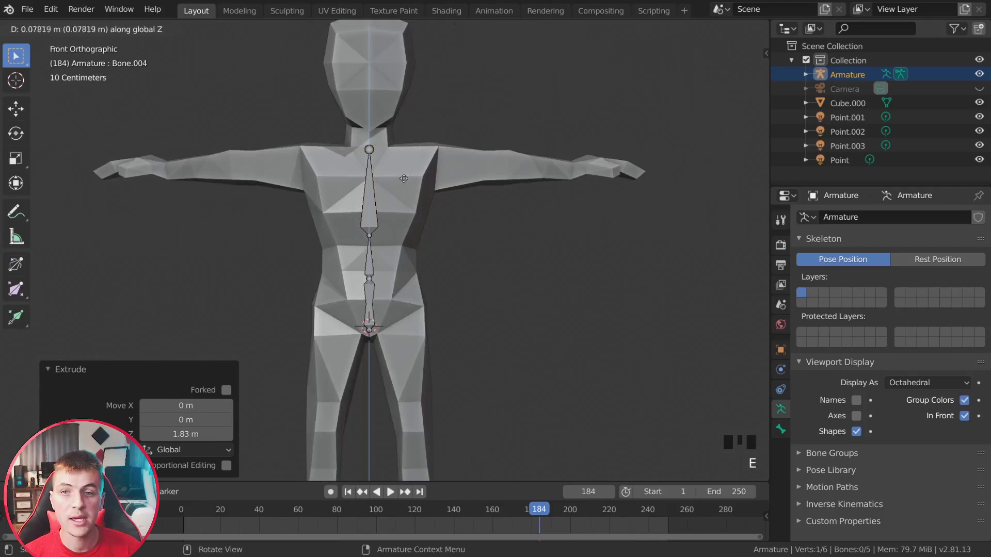
{"action": "left_click", "coordinate": [403, 162]}
{"action": "key", "text": "e"}
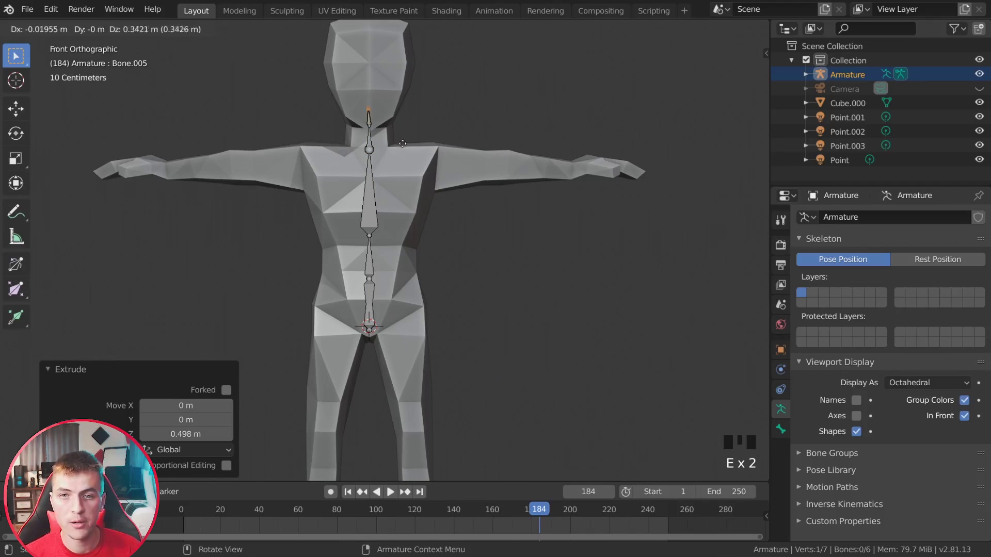
{"action": "left_click", "coordinate": [428, 72]}
- In right side view, move the joint between neck and head and the head bone's tip each forward by about 0.1 m
{"action": "middle_click_drag", "start_coordinate": [428, 72], "coordinate": [388, 212], "text": "shift"}
{"action": "key", "text": "KP_3"}
{"action": "scroll", "coordinate": [398, 213], "scroll_direction": "up", "scroll_amount": 3}
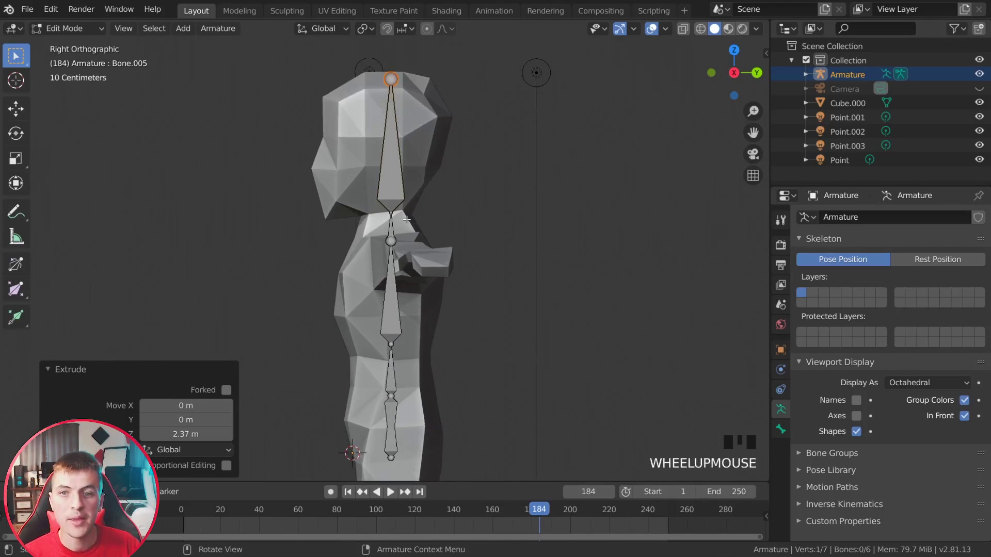
{"action": "left_click", "coordinate": [410, 214]}
{"action": "key", "text": "g"}
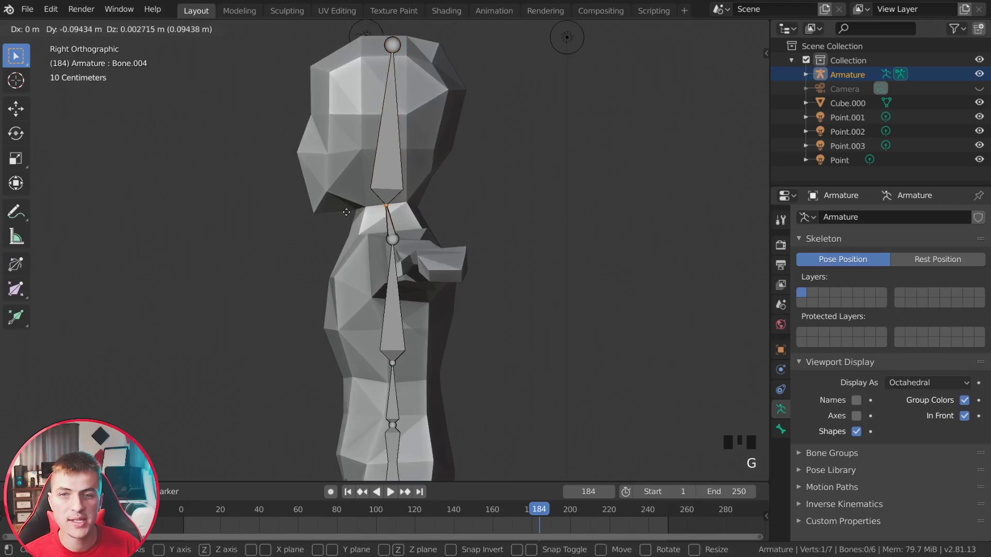
{"action": "left_click", "coordinate": [347, 212]}
{"action": "left_click", "coordinate": [392, 45]}
{"action": "key", "text": "g"}
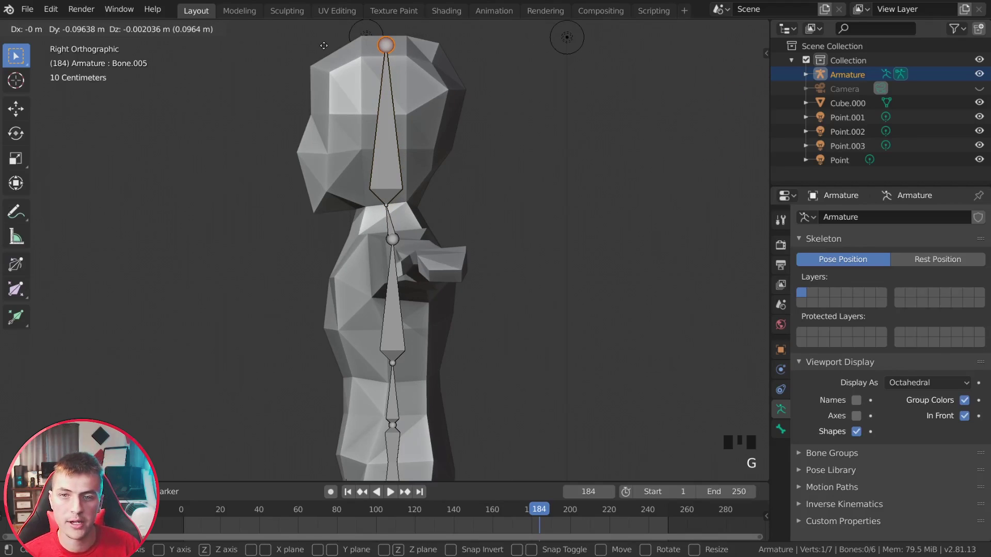
{"action": "left_click", "coordinate": [323, 45]}
- Shift the joint at the neck's base slightly forward and the joint between neck and head forward about 0.04 m
{"action": "middle_click_drag", "start_coordinate": [406, 312], "coordinate": [396, 249], "text": "shift"}
{"action": "left_click", "coordinate": [382, 178]}
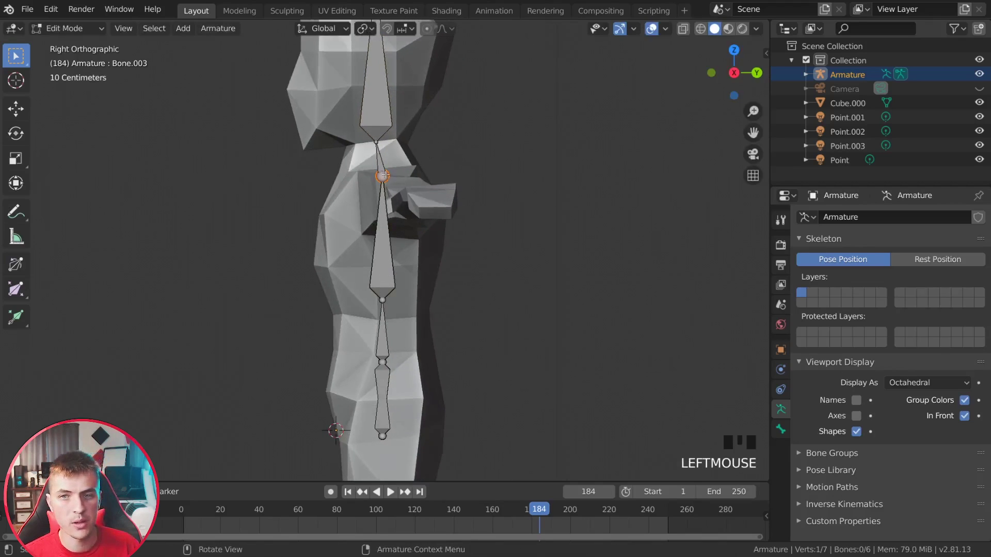
{"action": "key", "text": "g"}
{"action": "left_click", "coordinate": [379, 177]}
{"action": "key", "text": "g"}
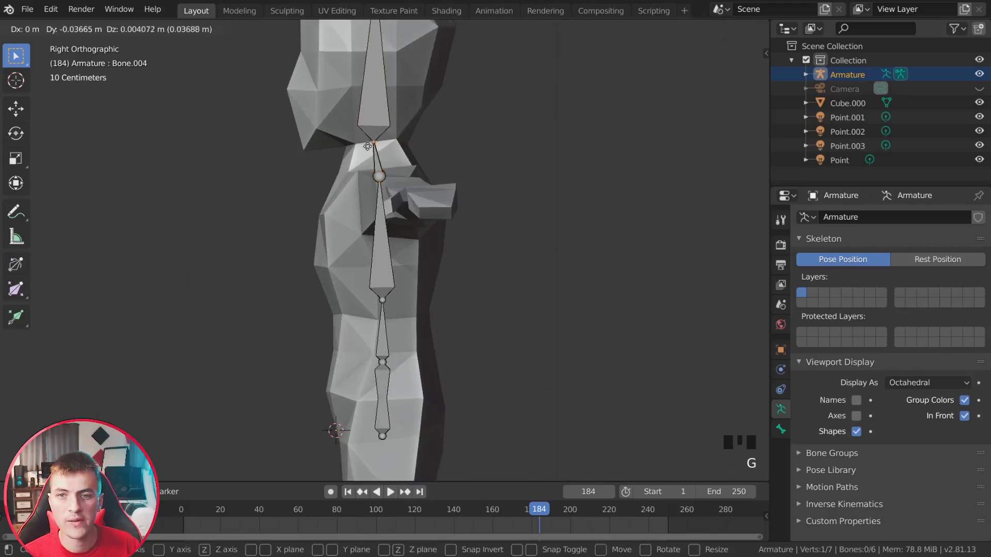
{"action": "left_click", "coordinate": [367, 147]}
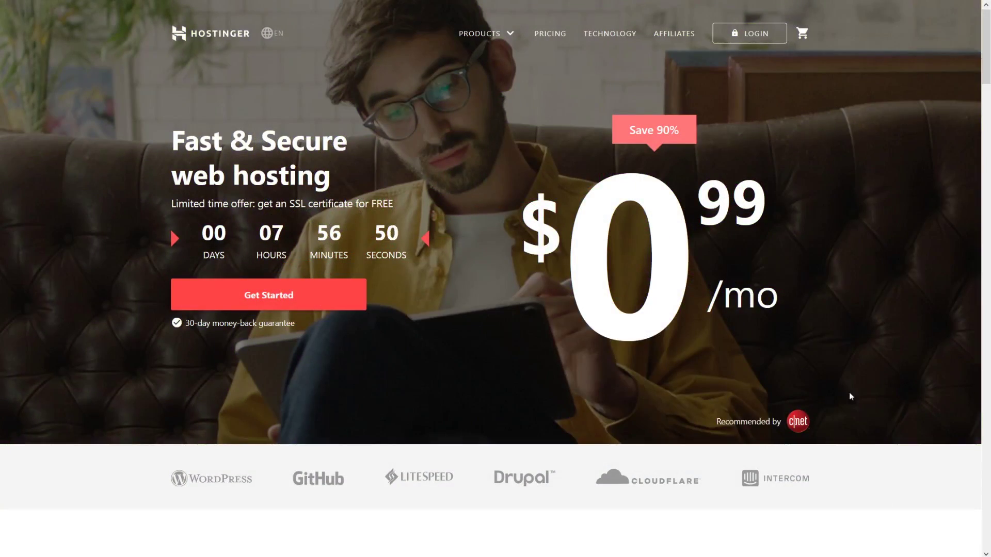
- Switch to the Hostinger website and look through its home page and list of tools and services
{"action": "scroll", "coordinate": [824, 384], "scroll_direction": "down", "scroll_amount": 8}
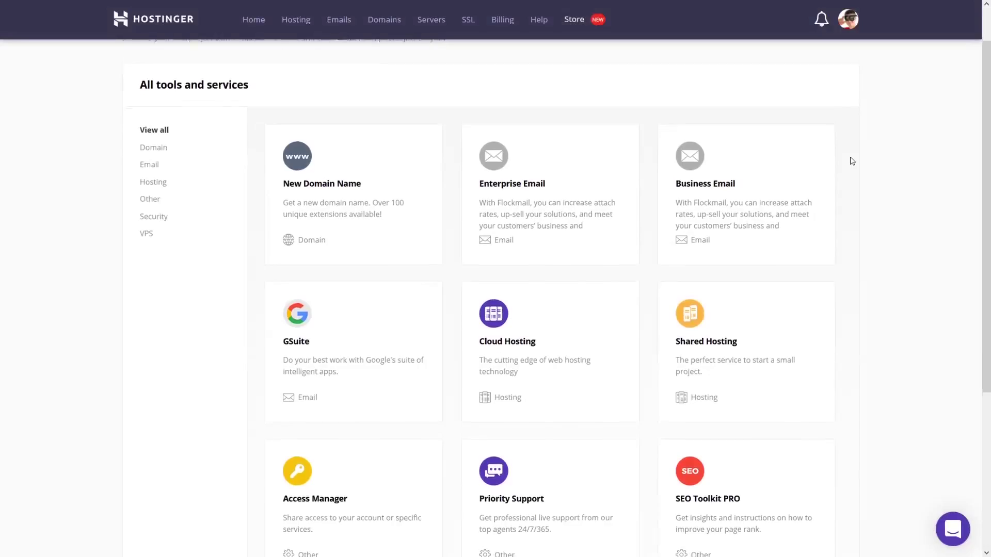
{"action": "scroll", "coordinate": [851, 161], "scroll_direction": "down", "scroll_amount": 2}
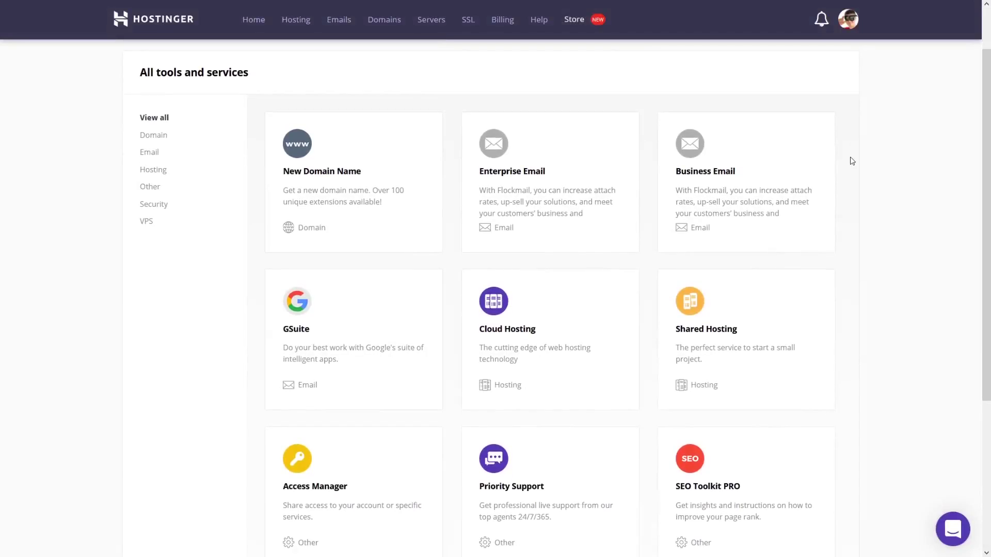
{"action": "scroll", "coordinate": [850, 159], "scroll_direction": "down", "scroll_amount": 1}
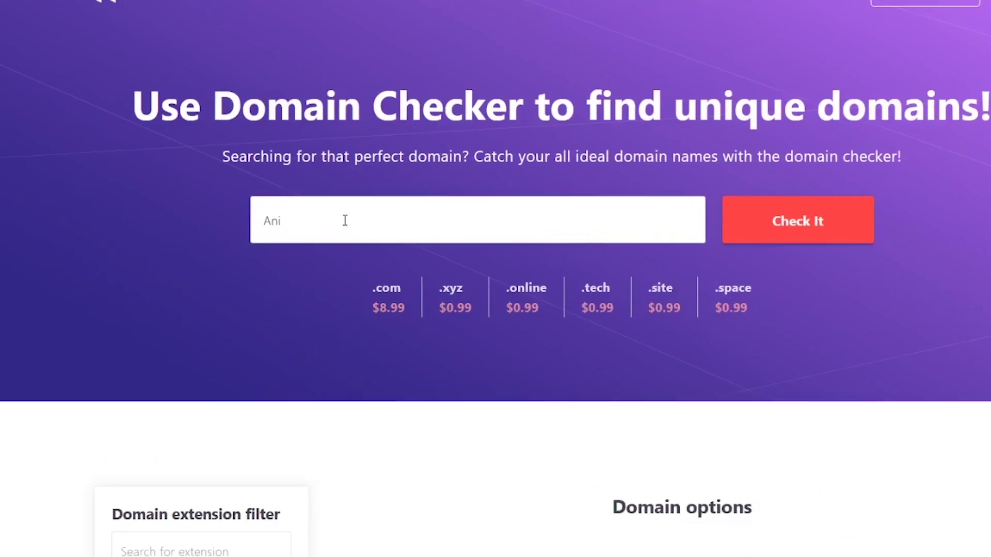
- Check domain availability for the name AnimationBoss and look through the domain options
{"action": "type", "text": "mationBos"}
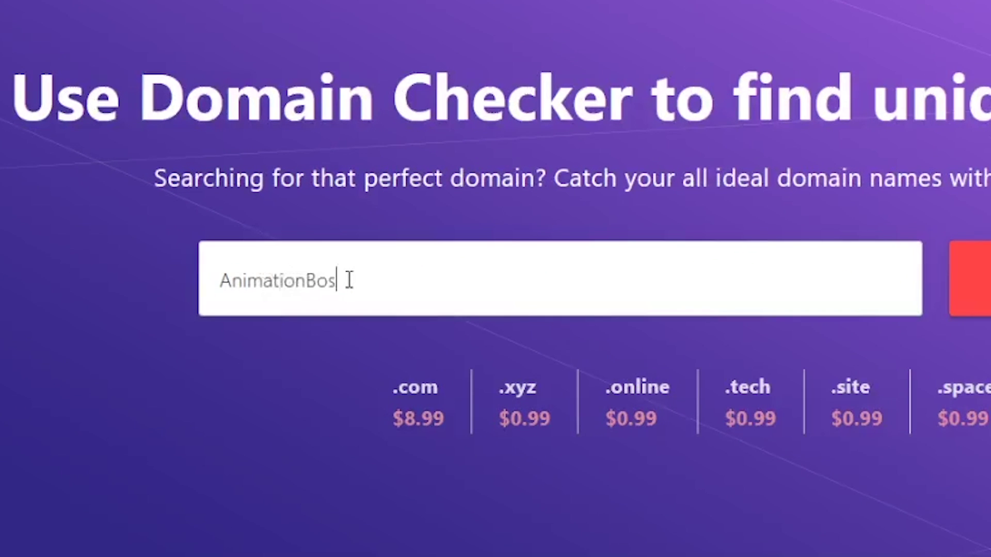
{"action": "type", "text": "s"}
{"action": "key", "text": "Return"}
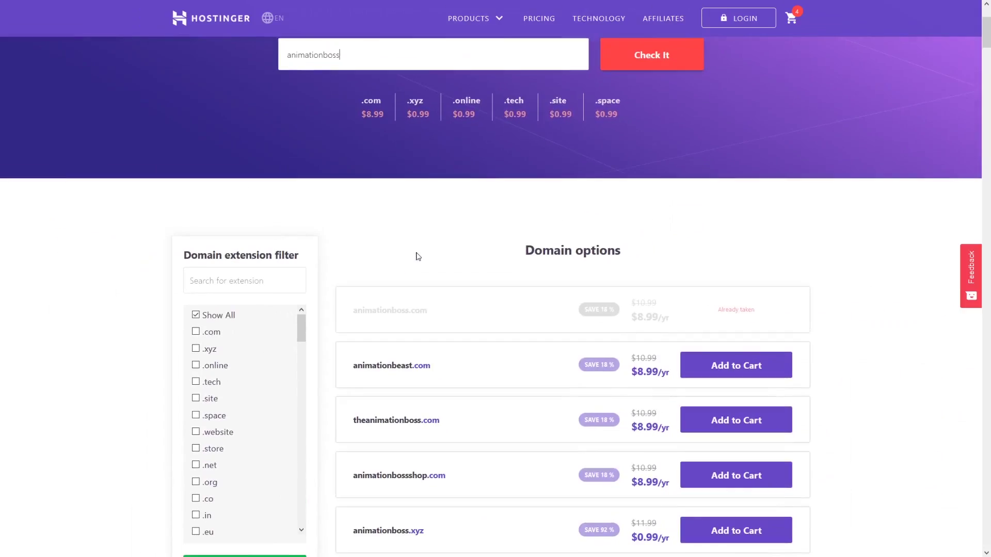
{"action": "scroll", "coordinate": [421, 257], "scroll_direction": "up", "scroll_amount": 1}
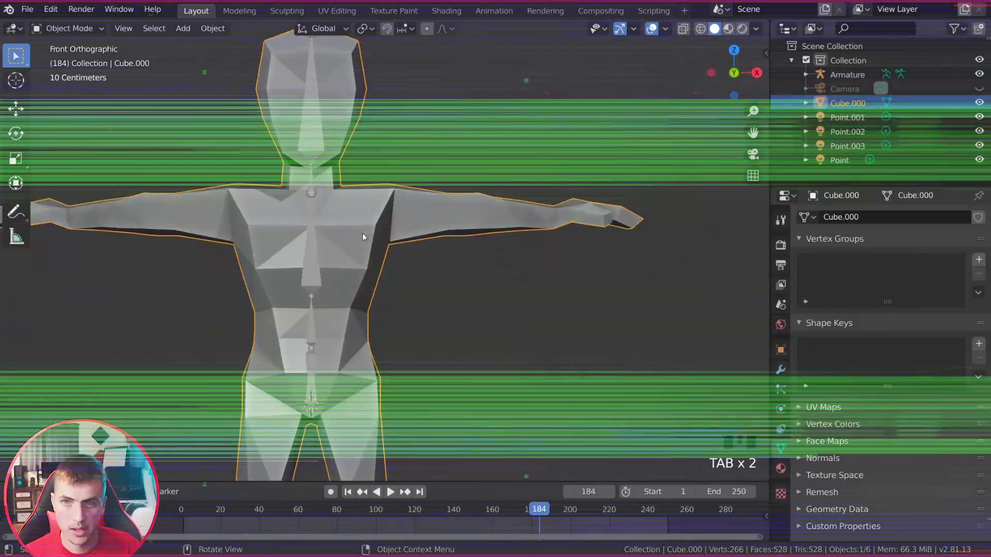
- Switch to Blender and add a separate armature bone on the upper chest beside the spine, moving its tip 0.692 m in X and -0.595 m in Z
{"action": "right_click", "coordinate": [351, 221], "text": "shift"}
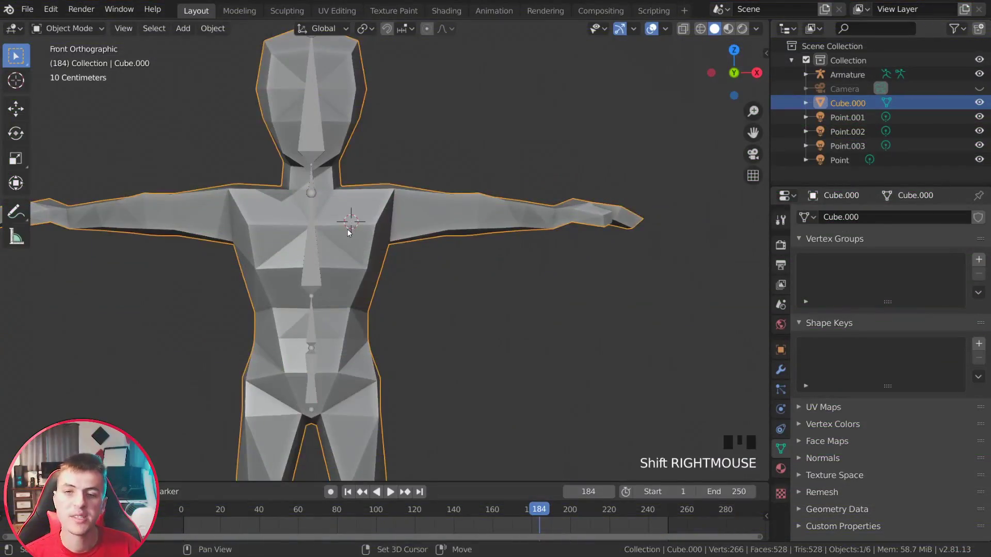
{"action": "right_click", "coordinate": [348, 228], "text": "shift"}
{"action": "left_click", "coordinate": [315, 261]}
{"action": "key", "text": "Tab"}
{"action": "key", "text": "a"}
{"action": "key", "text": "a"}
{"action": "key", "text": "a"}
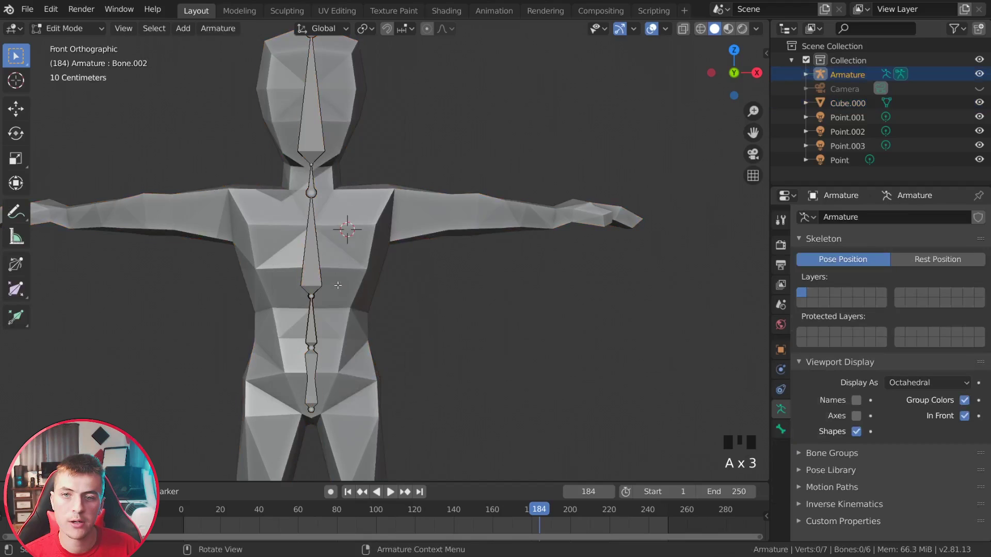
{"action": "key", "text": "shift+a"}
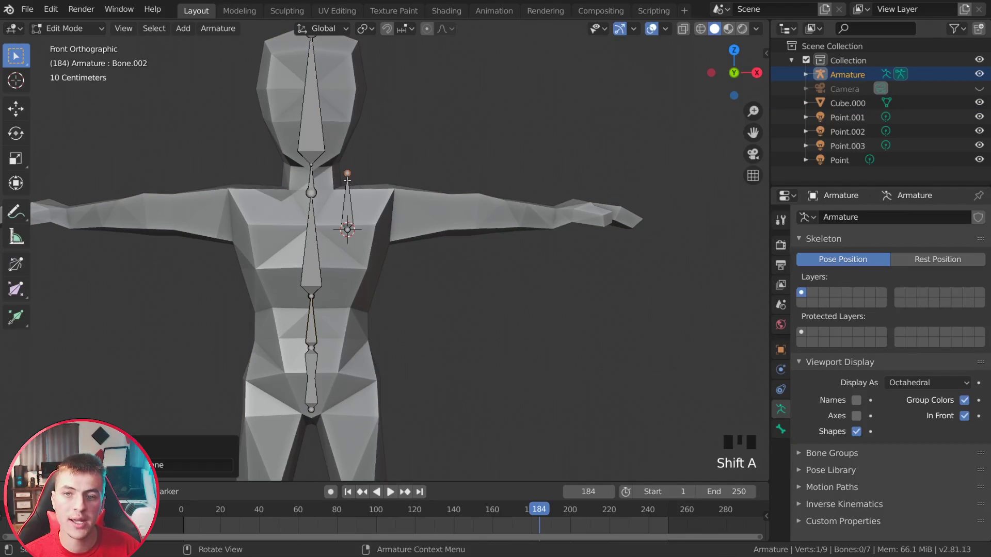
{"action": "key", "text": "g"}
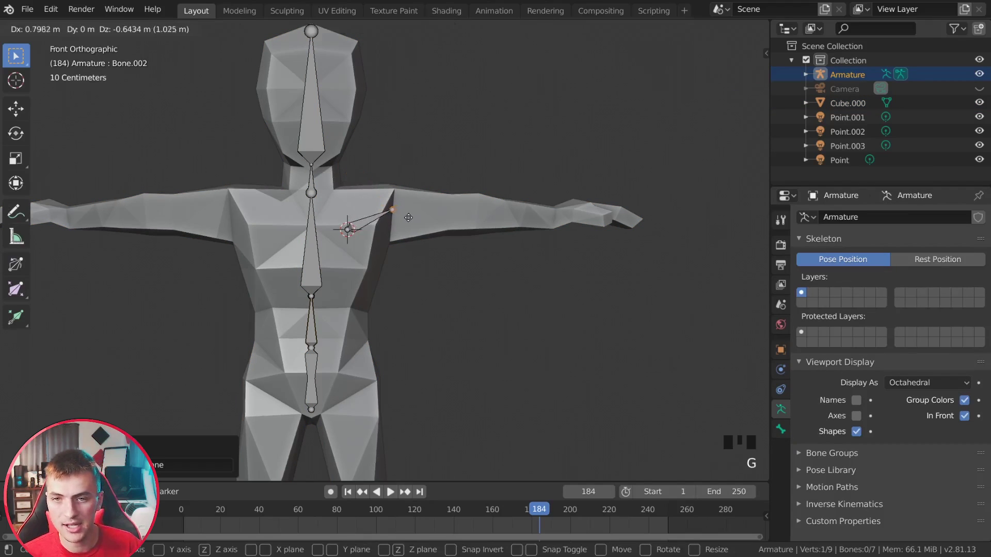
{"action": "left_click", "coordinate": [402, 215]}
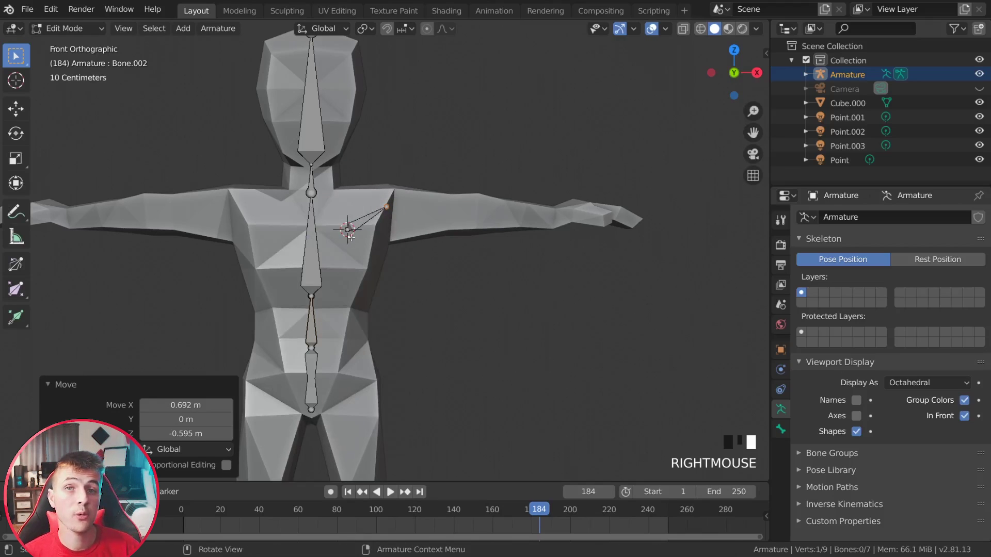
- Move the new shoulder bone 0.998 m back along the Y axis so it sits inside the body
{"action": "left_click", "coordinate": [360, 223]}
{"action": "middle_click_drag", "start_coordinate": [359, 223], "coordinate": [403, 282]}
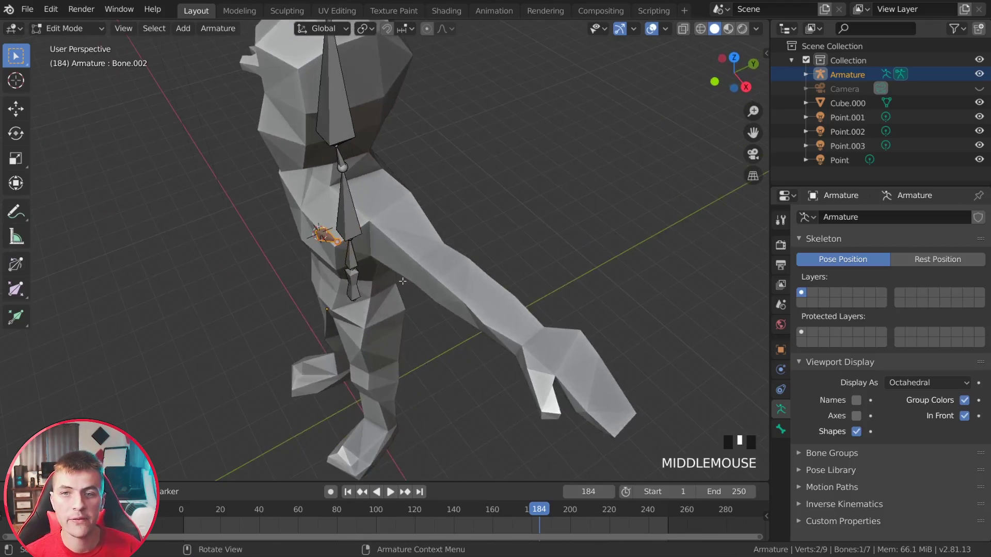
{"action": "key", "text": "g"}
{"action": "key", "text": "y"}
{"action": "left_click", "coordinate": [457, 265]}
{"action": "middle_click_drag", "start_coordinate": [457, 265], "coordinate": [441, 237]}
{"action": "key", "text": "KP_1"}
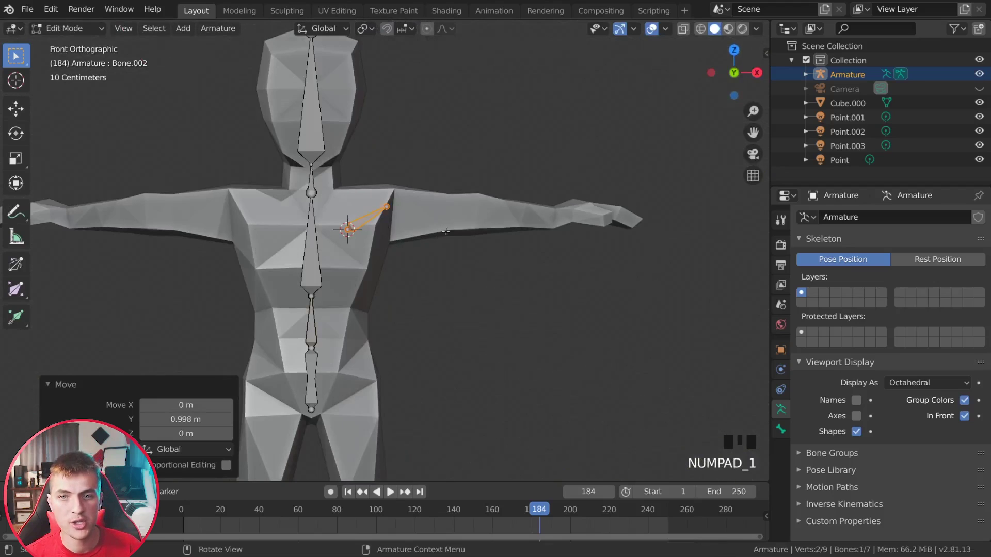
- Raise the inner end of the shoulder bone by about 0.098 m in front view
{"action": "right_click", "coordinate": [361, 232]}
{"action": "key", "text": "g"}
{"action": "left_click", "coordinate": [351, 224]}
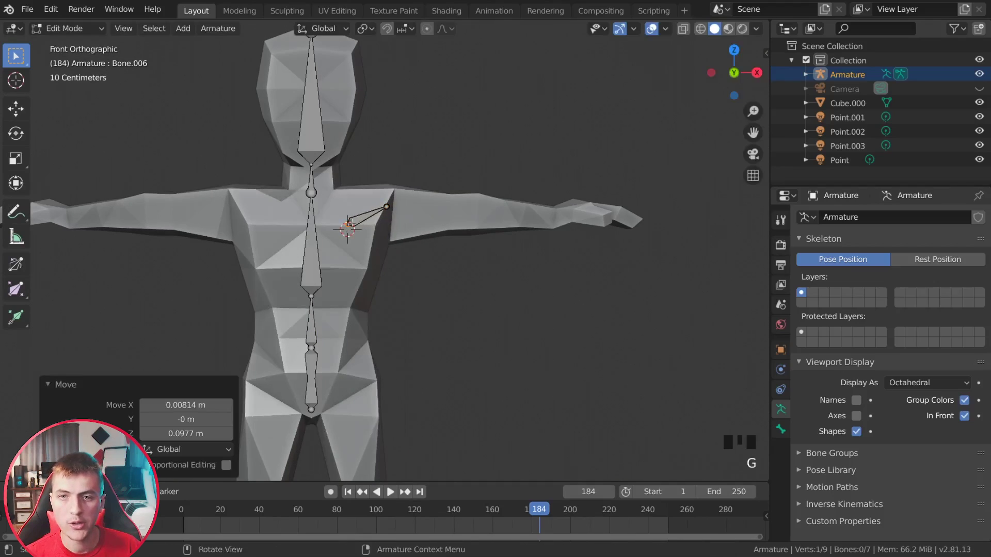
- From the shoulder bone's tip, extrude an upper-arm bone about 1.56 m to the elbow and a forearm bone about 1.48 m toward the wrist
{"action": "left_click", "coordinate": [388, 208]}
{"action": "key", "text": "e"}
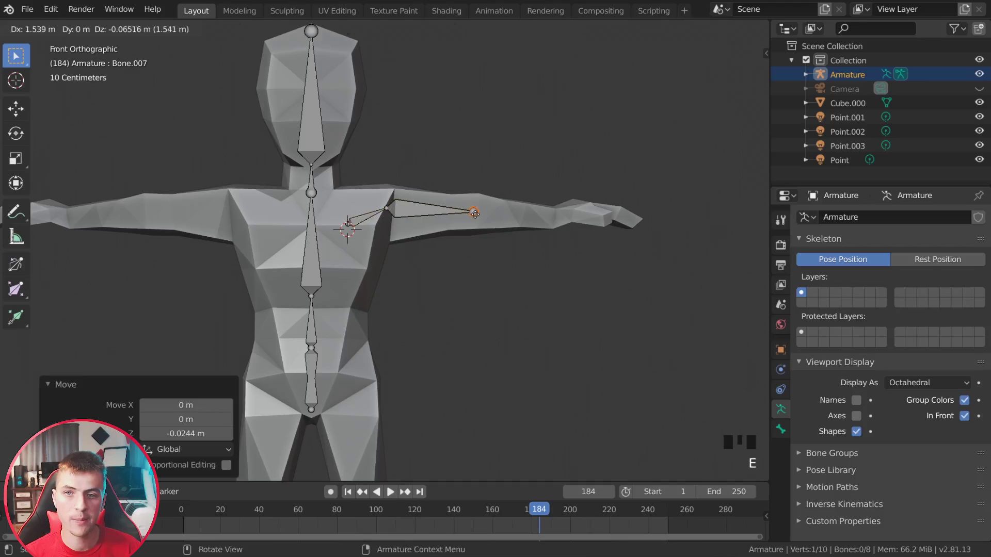
{"action": "left_click", "coordinate": [476, 213]}
{"action": "key", "text": "e"}
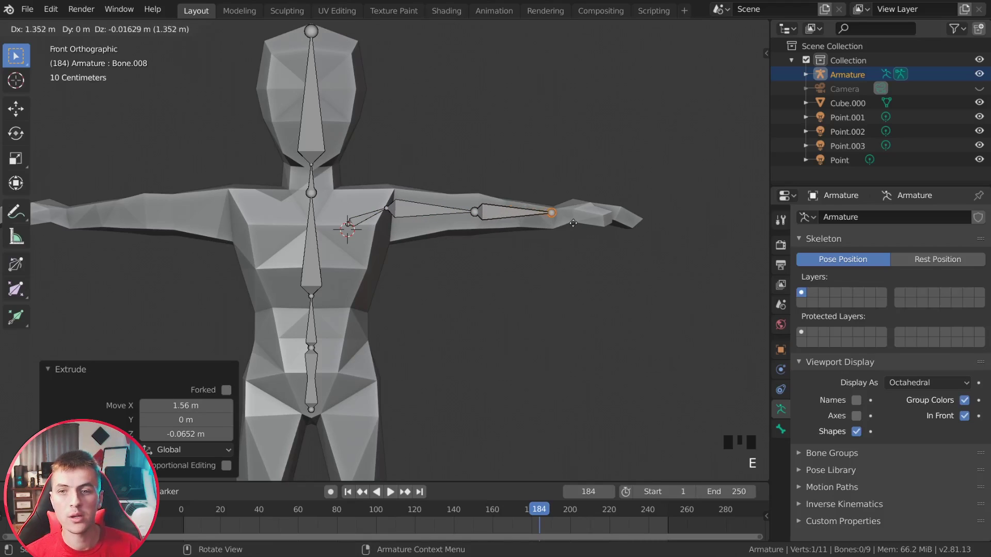
{"action": "left_click", "coordinate": [579, 227]}
- In top view, move the wrist joint and the elbow joint back to the centre of the arm mesh
{"action": "key", "text": "KP_7"}
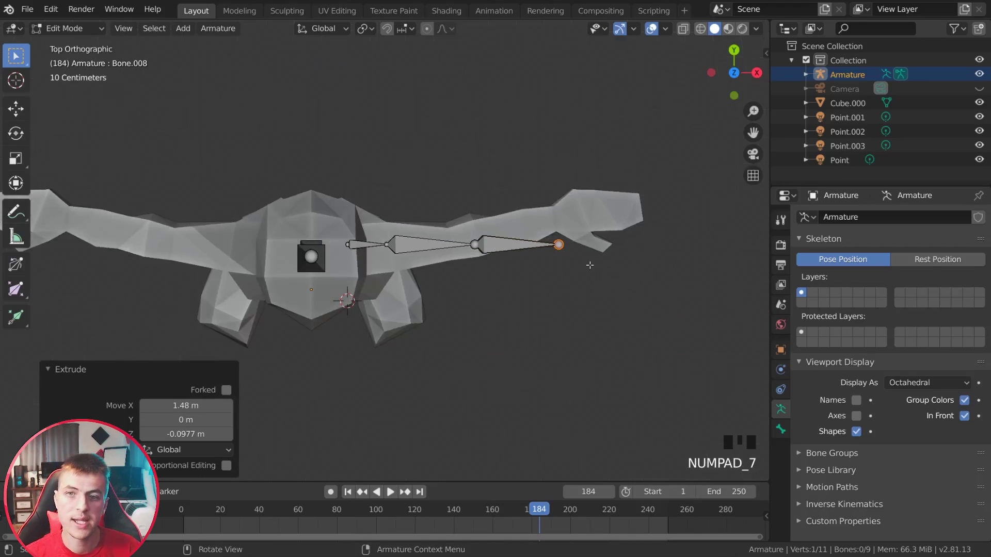
{"action": "key", "text": "g"}
{"action": "left_click", "coordinate": [584, 237]}
{"action": "left_click", "coordinate": [473, 241]}
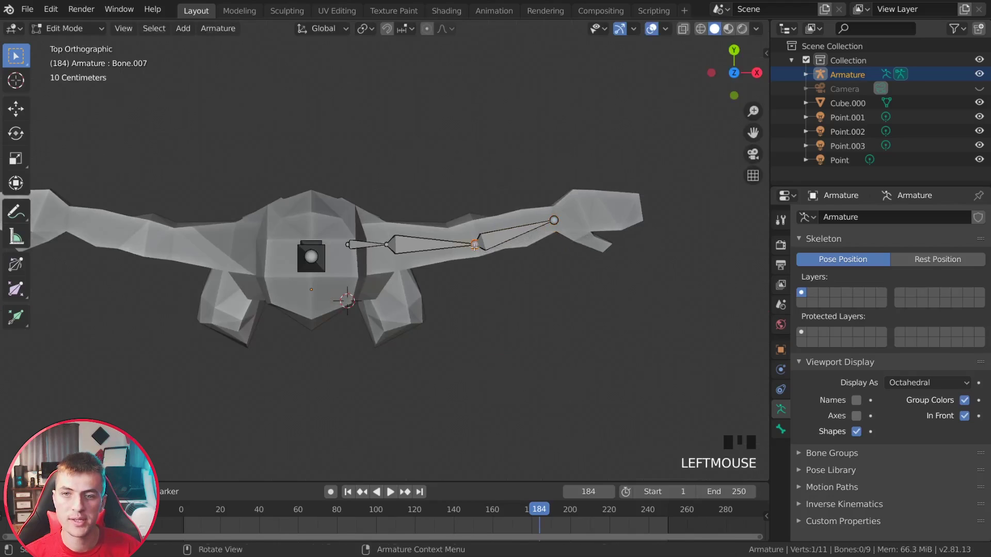
{"action": "key", "text": "g"}
{"action": "left_click", "coordinate": [474, 241]}
- Extrude a hand bone from the wrist to the fingertips, about 1.41 m in X and 0.155 m in Y
{"action": "left_click", "coordinate": [546, 221]}
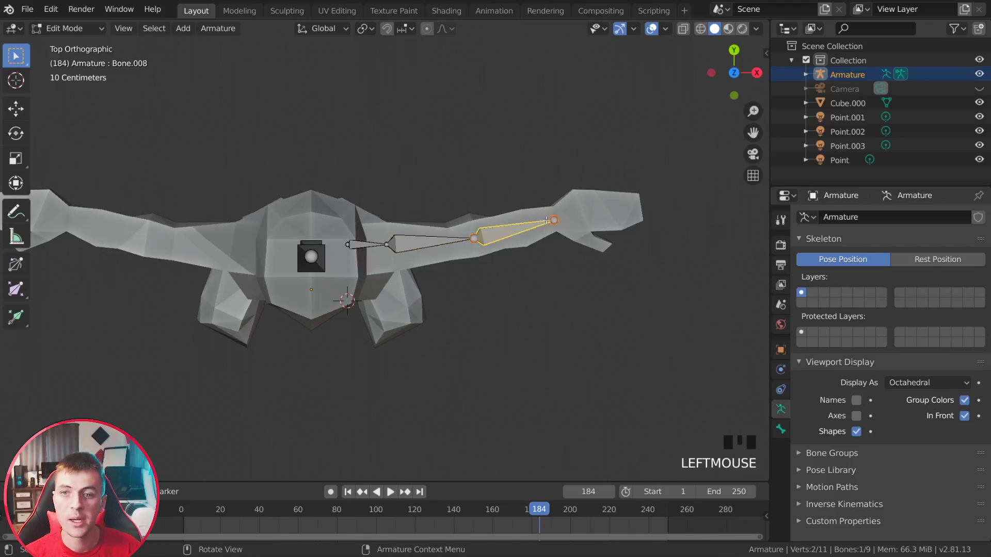
{"action": "key", "text": "e"}
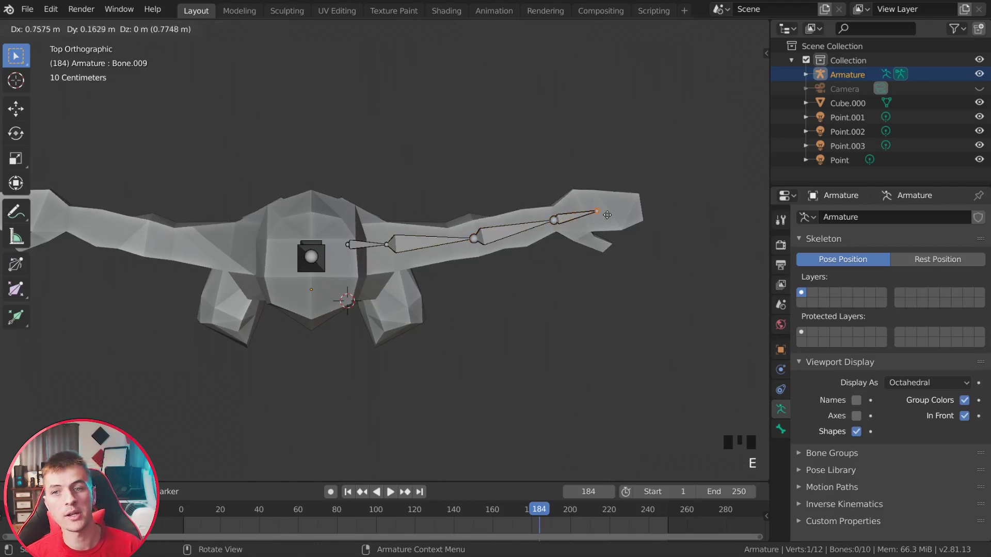
{"action": "left_click", "coordinate": [640, 216]}
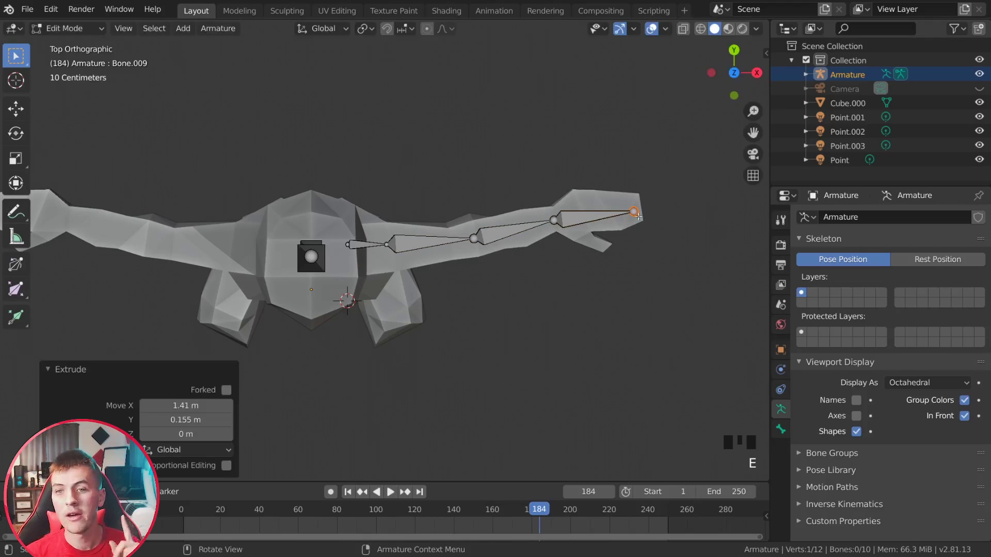
- Move the wrist joint about 0.114 m outward and pull the hand bone's tip about 0.041 m inward
{"action": "left_click", "coordinate": [553, 221]}
{"action": "key", "text": "g"}
{"action": "left_click", "coordinate": [563, 221]}
{"action": "middle_click_drag", "start_coordinate": [563, 221], "coordinate": [589, 154]}
{"action": "key", "text": "KP_1"}
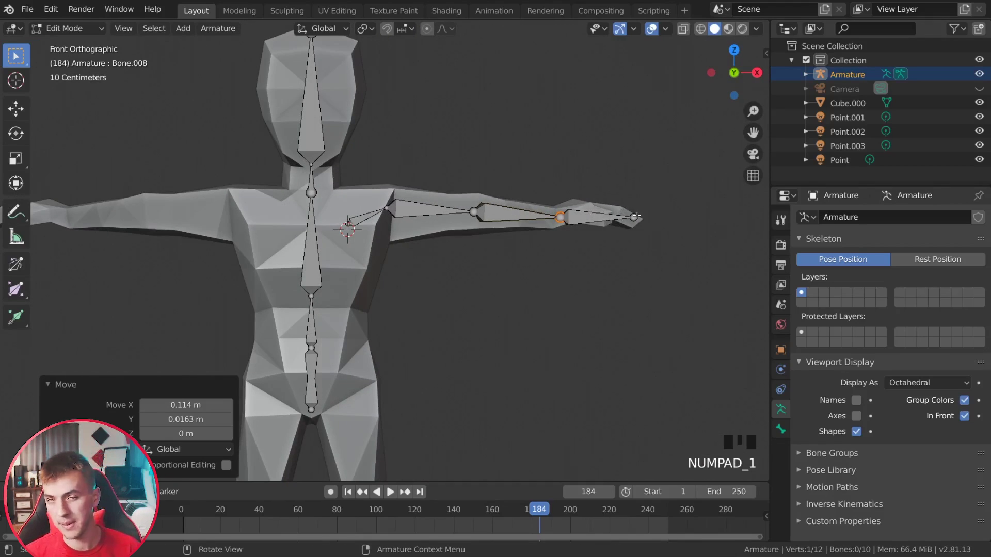
{"action": "left_click", "coordinate": [636, 216]}
{"action": "key", "text": "g"}
{"action": "left_click", "coordinate": [631, 215]}
- Lower the shoulder bone's tip by about 0.039 m and move its inner end about 0.068 m outward
{"action": "scroll", "coordinate": [631, 216], "scroll_direction": "down", "scroll_amount": 1}
{"action": "middle_click_drag", "start_coordinate": [631, 216], "coordinate": [487, 231], "text": "shift"}
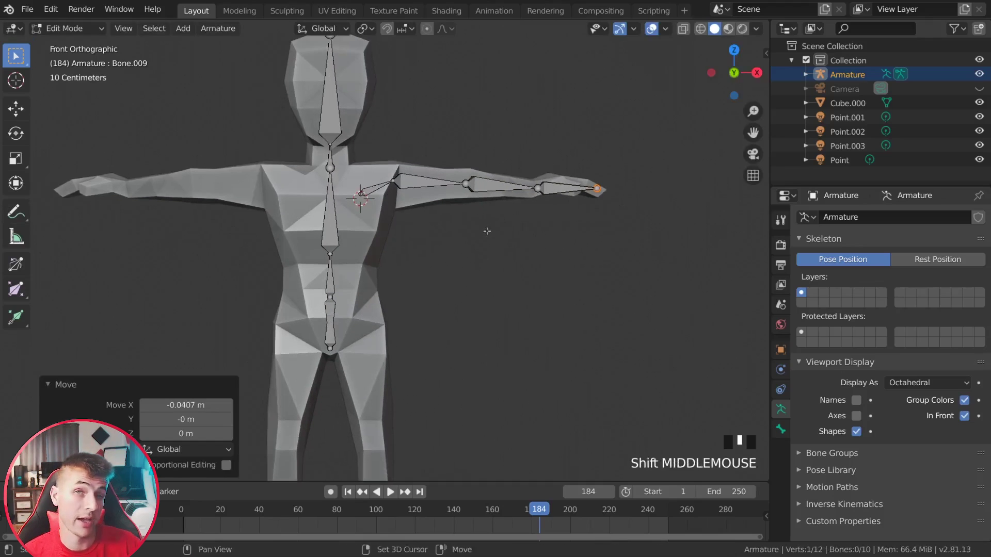
{"action": "left_click", "coordinate": [395, 183]}
{"action": "key", "text": "g"}
{"action": "left_click", "coordinate": [394, 182]}
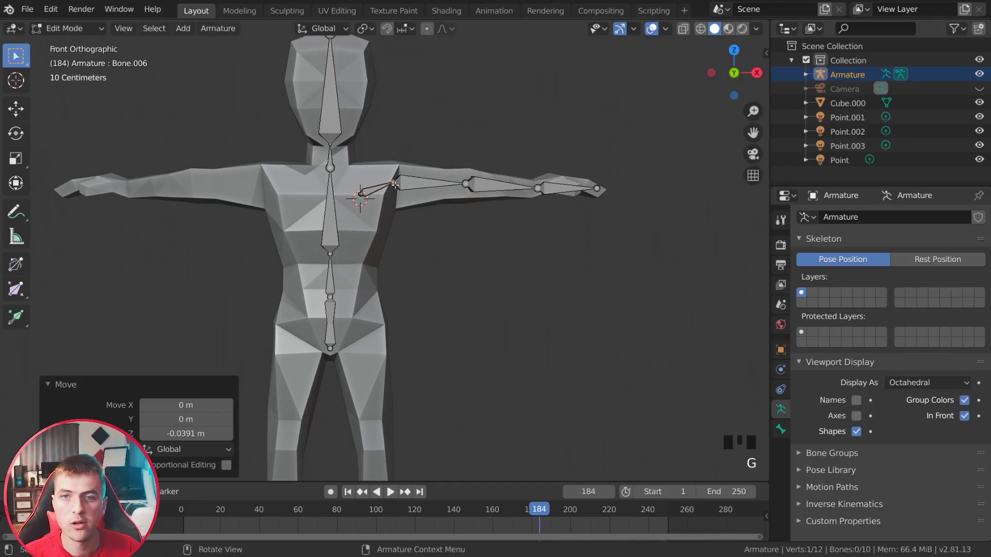
{"action": "left_click", "coordinate": [379, 188]}
{"action": "key", "text": "g"}
{"action": "left_click", "coordinate": [365, 193]}
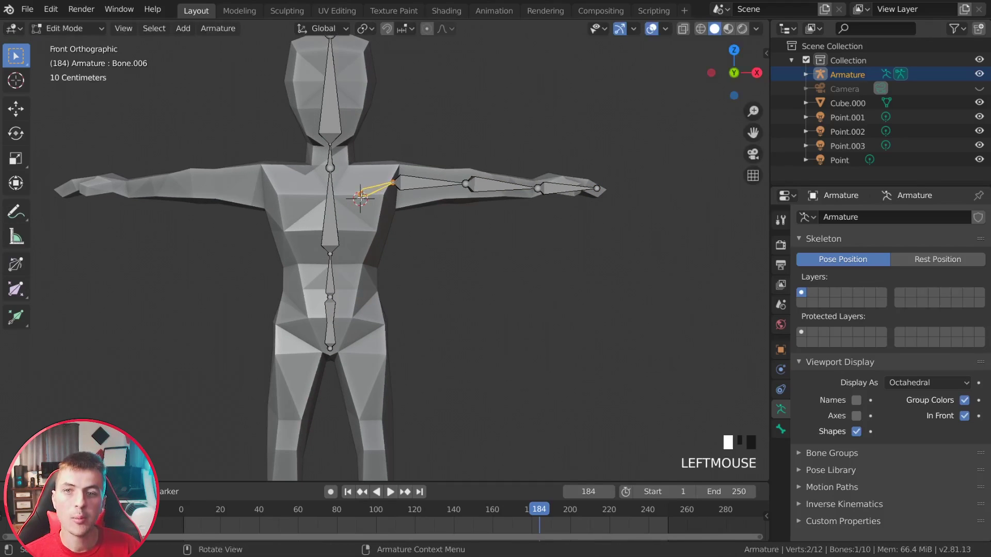
- Add a separate thigh bone at the hip on the same side as the arm bones, and move its tip down about 3.14 m to the knee
{"action": "middle_click_drag", "start_coordinate": [362, 353], "coordinate": [362, 315], "text": "shift"}
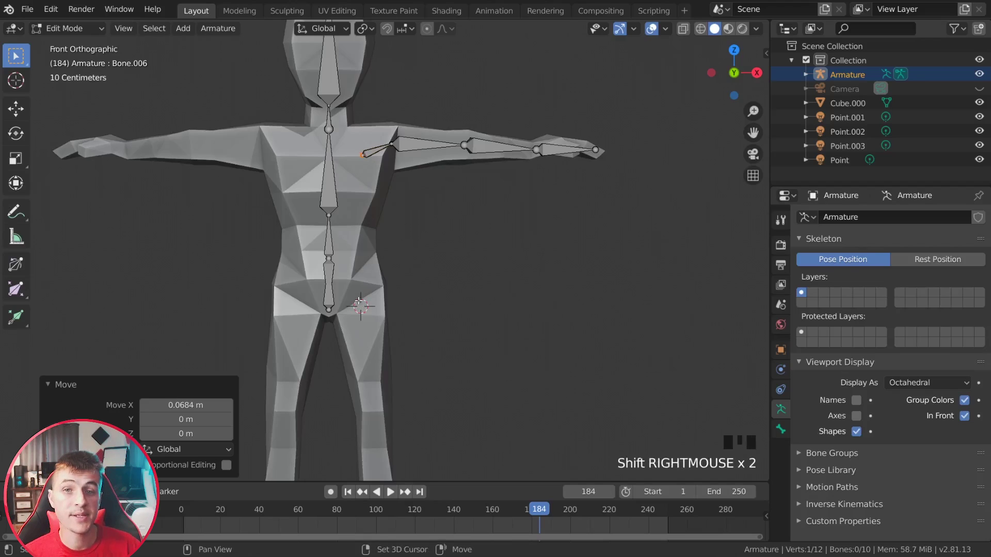
{"action": "key", "text": "shift+a"}
{"action": "left_click", "coordinate": [362, 260]}
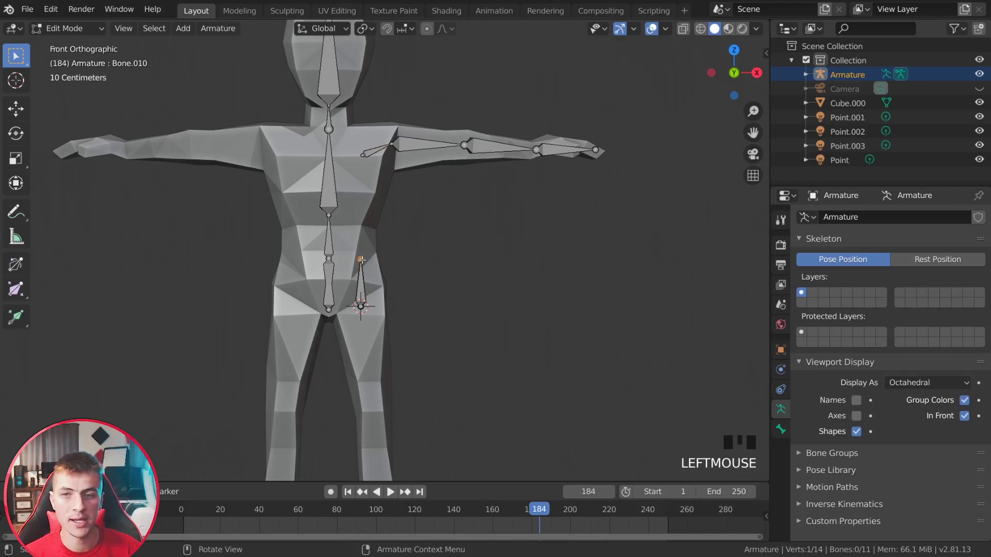
{"action": "key", "text": "g"}
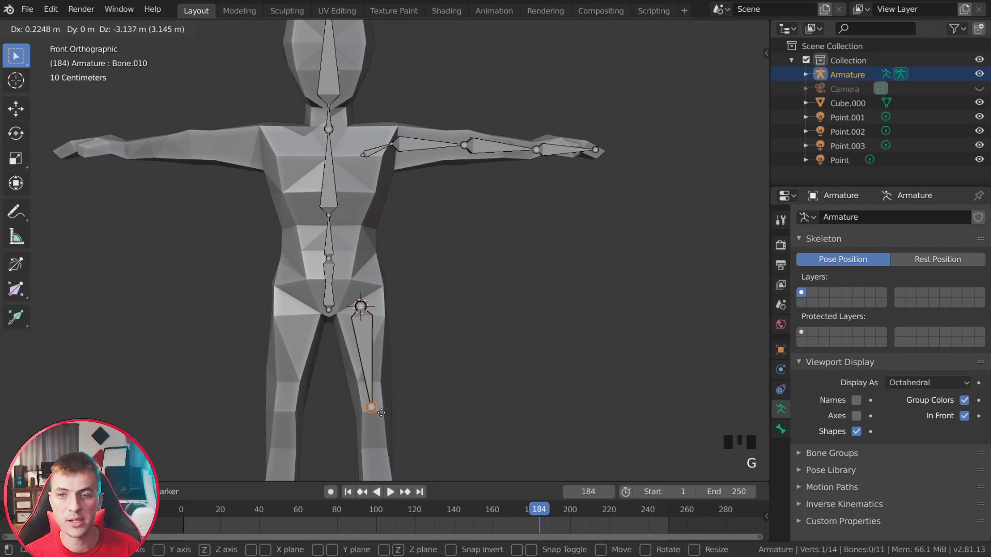
{"action": "left_click", "coordinate": [381, 413]}
- In right side view, move the thigh bone 0.498 m back into the leg and shift its knee end about 0.049 m forward
{"action": "middle_click_drag", "start_coordinate": [381, 413], "coordinate": [369, 338]}
{"action": "left_click", "coordinate": [372, 337]}
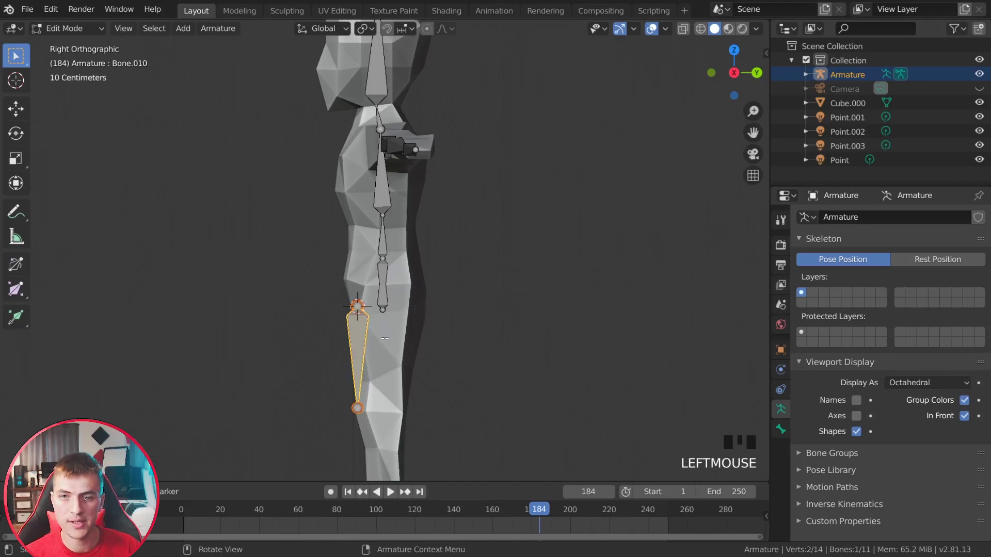
{"action": "key", "text": "g"}
{"action": "left_click", "coordinate": [402, 354]}
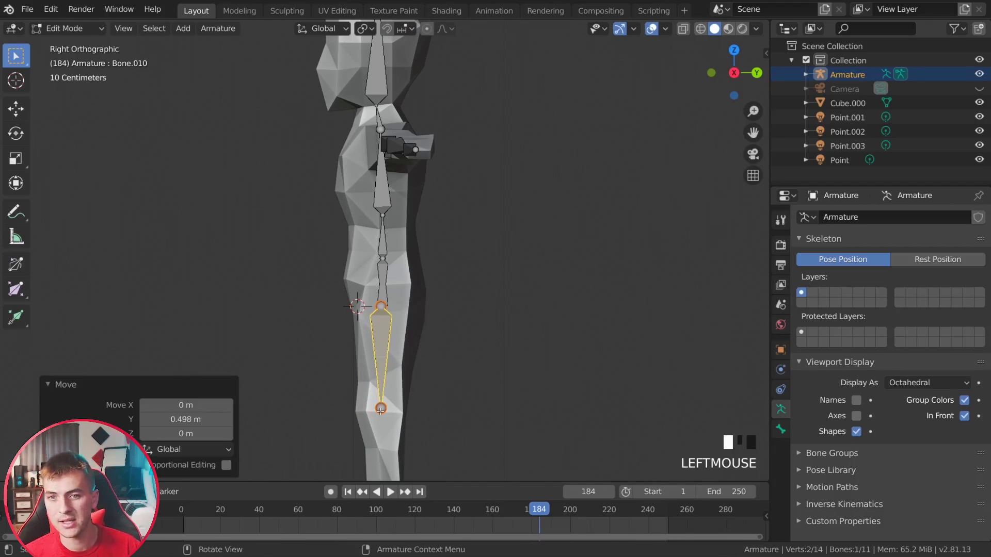
{"action": "left_click", "coordinate": [380, 409]}
{"action": "key", "text": "g"}
{"action": "left_click", "coordinate": [411, 421]}
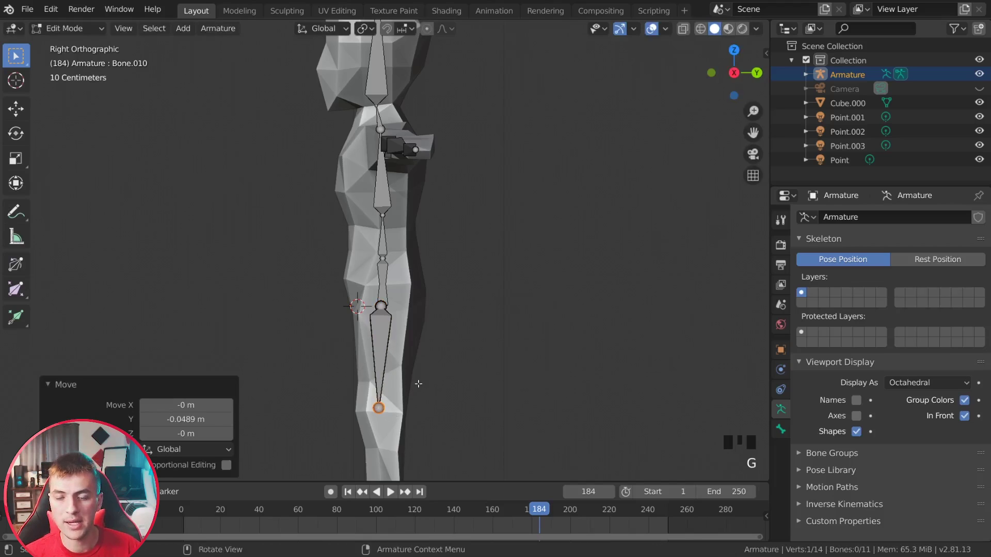
- In front view, extrude a shin bone from the knee to the ankle, 2.44 m down and 0.244 m outward
{"action": "key", "text": "KP_1"}
{"action": "middle_click_drag", "start_coordinate": [411, 402], "coordinate": [426, 239], "text": "shift"}
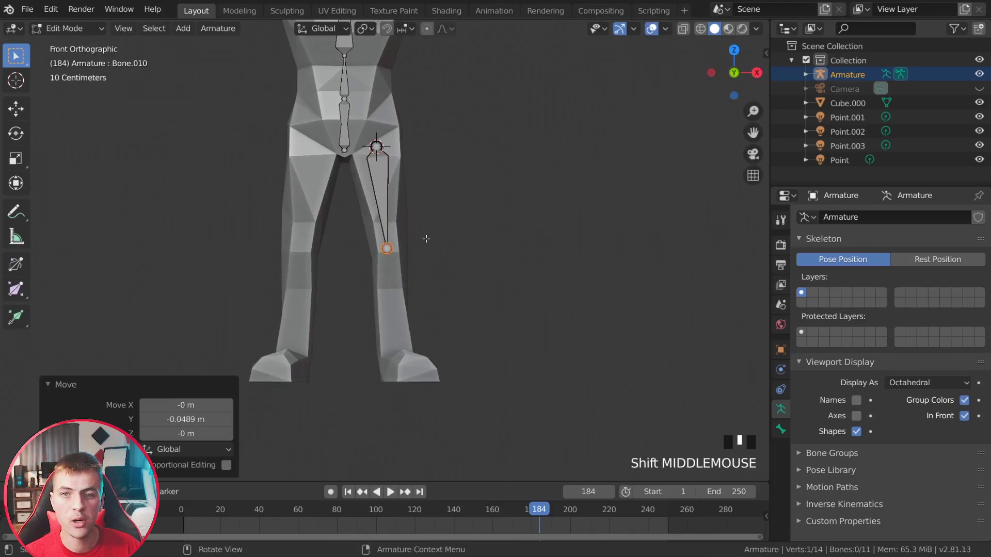
{"action": "key", "text": "e"}
{"action": "left_click", "coordinate": [413, 379]}
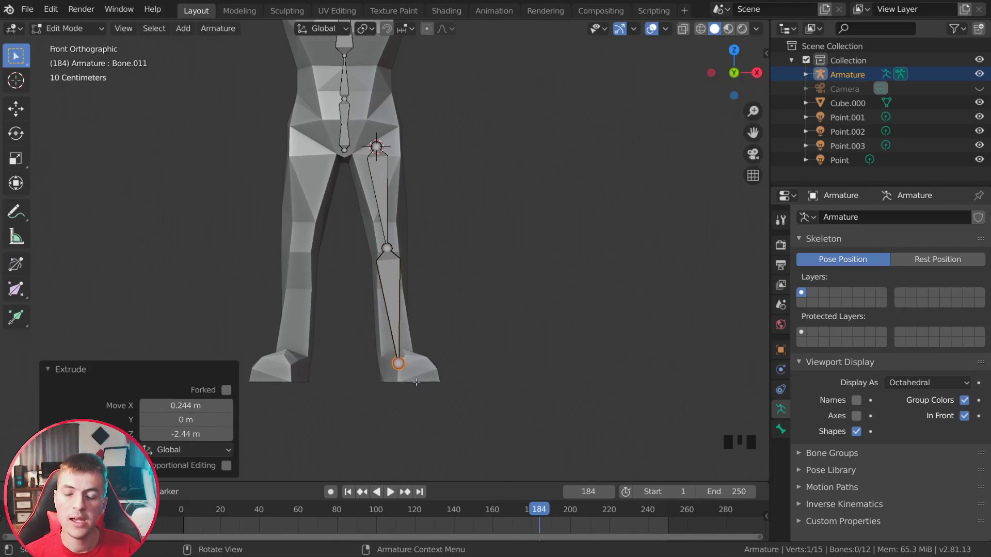
- In right side view, extrude a foot bone about 1.33 m forward from the ankle to the toes and shift the ankle joint slightly back
{"action": "key", "text": "KP_3"}
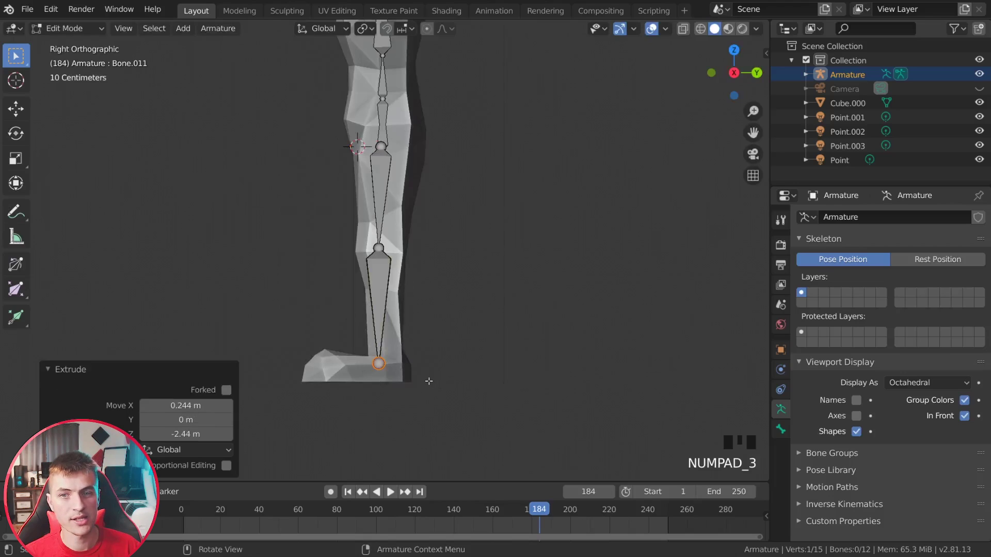
{"action": "key", "text": "e"}
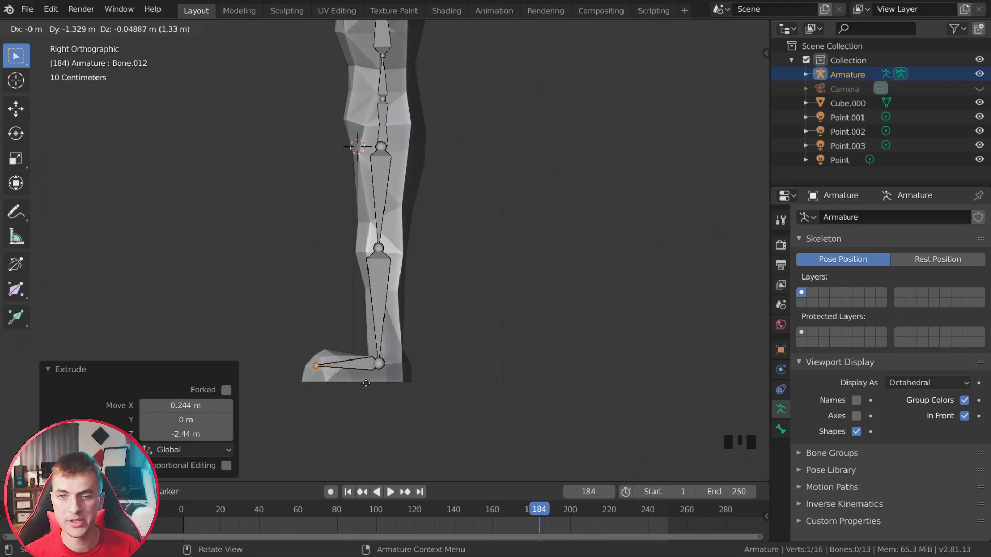
{"action": "left_click", "coordinate": [366, 383]}
{"action": "left_click", "coordinate": [385, 368]}
{"action": "key", "text": "g"}
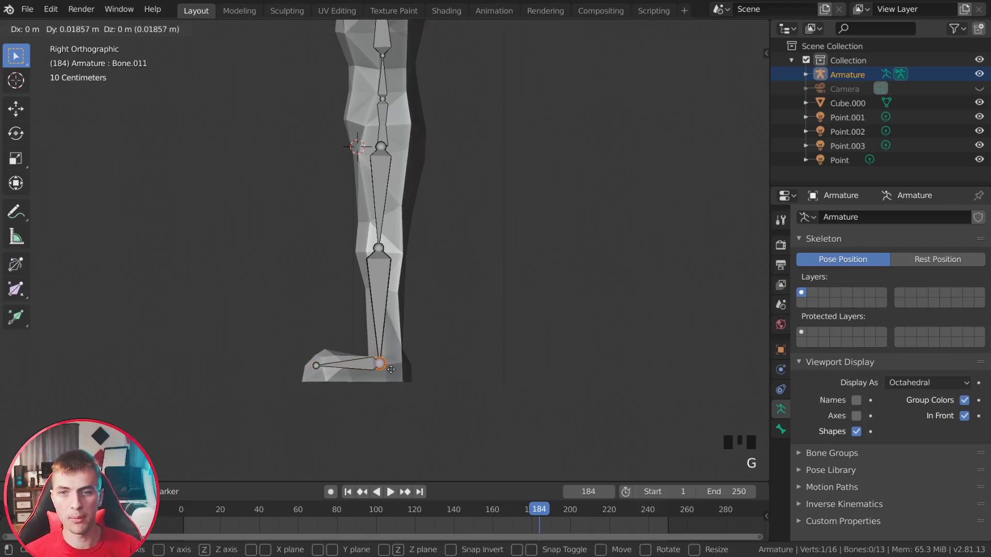
{"action": "left_click", "coordinate": [426, 371]}
- Move the toe end of the foot bone about 0.31 m outward along the global X axis into the foot
{"action": "middle_click_drag", "start_coordinate": [426, 371], "coordinate": [380, 340]}
{"action": "left_click", "coordinate": [380, 340]}
{"action": "scroll", "coordinate": [424, 379], "scroll_direction": "up", "scroll_amount": 2}
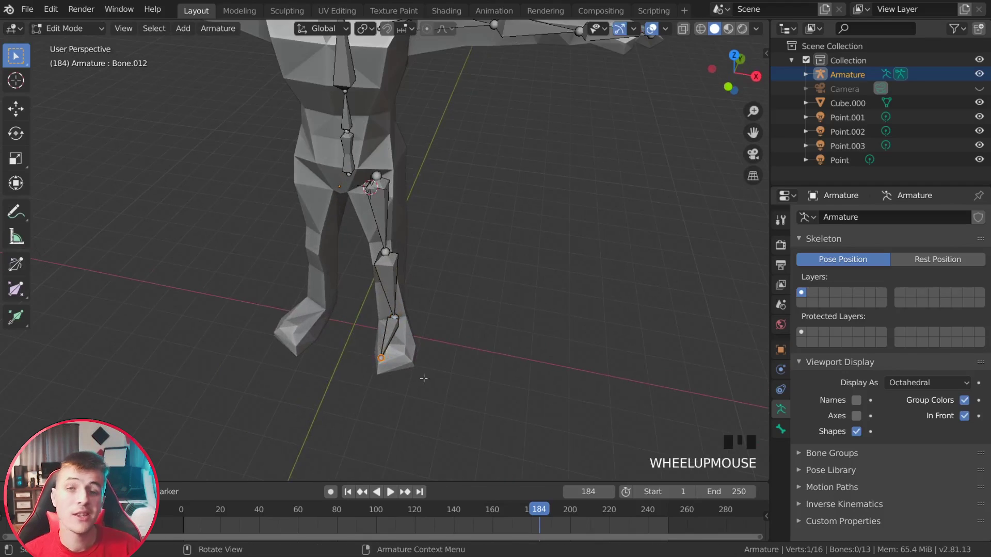
{"action": "key", "text": "g"}
{"action": "key", "text": "x"}
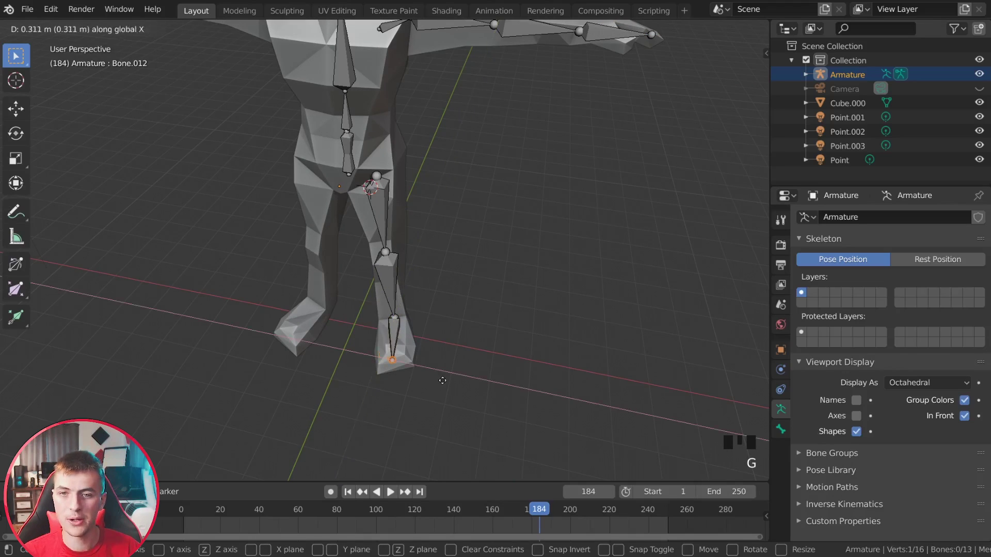
{"action": "left_click", "coordinate": [447, 383]}
- Select the bone inside the head and rename it Head
{"action": "middle_click_drag", "start_coordinate": [446, 383], "coordinate": [423, 303]}
{"action": "scroll", "coordinate": [421, 307], "scroll_direction": "up", "scroll_amount": 1}
{"action": "scroll", "coordinate": [421, 307], "scroll_direction": "down", "scroll_amount": 2}
{"action": "left_click", "coordinate": [308, 88]}
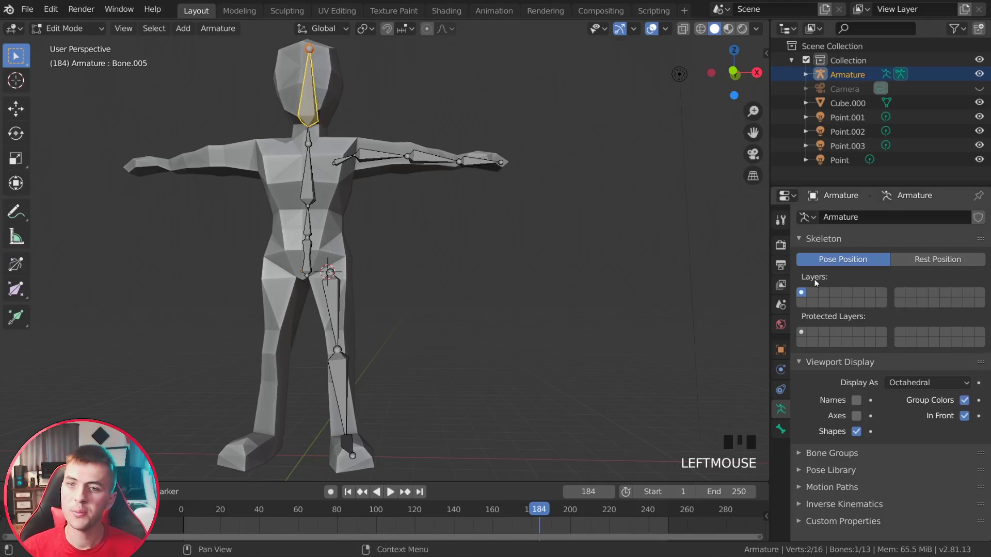
{"action": "left_click", "coordinate": [781, 430]}
{"action": "double_click", "coordinate": [841, 218]}
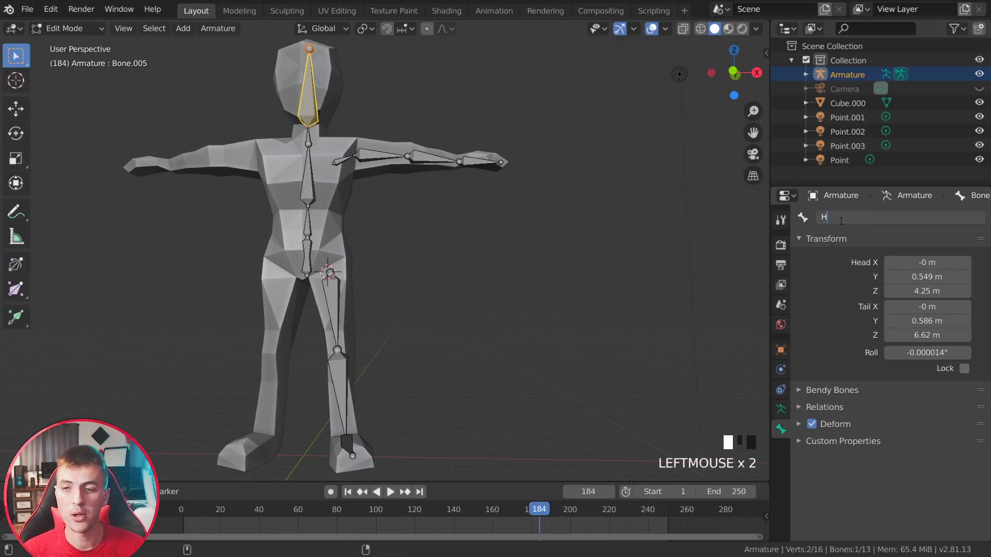
{"action": "key", "text": "Return"}
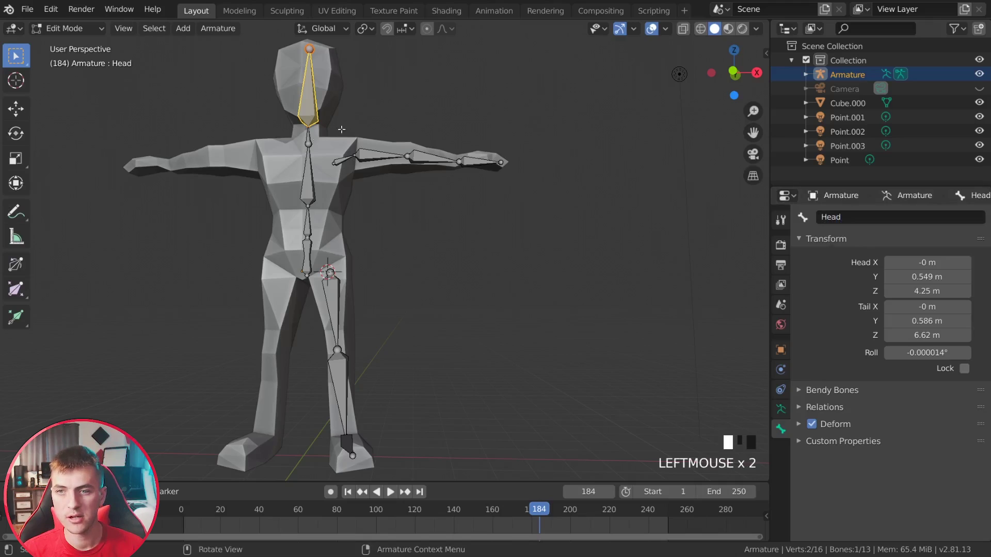
- Rename the short bone between chest and head as Neck
{"action": "left_click", "coordinate": [309, 137]}
{"action": "double_click", "coordinate": [851, 217]}
{"action": "type", "text": "Ne"}
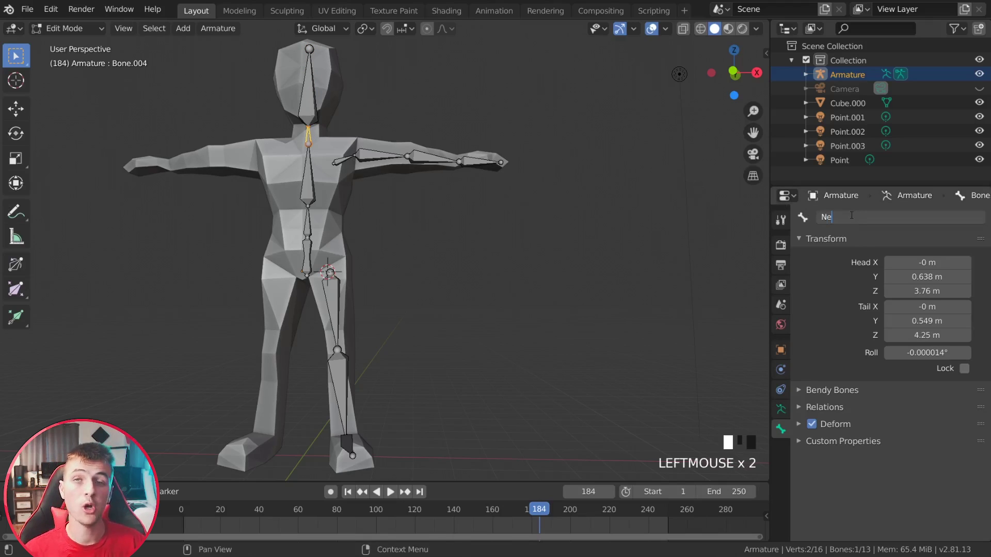
{"action": "type", "text": "ck"}
{"action": "key", "text": "Return"}
- Rename the long upper torso bone as Chest
{"action": "left_click", "coordinate": [308, 175]}
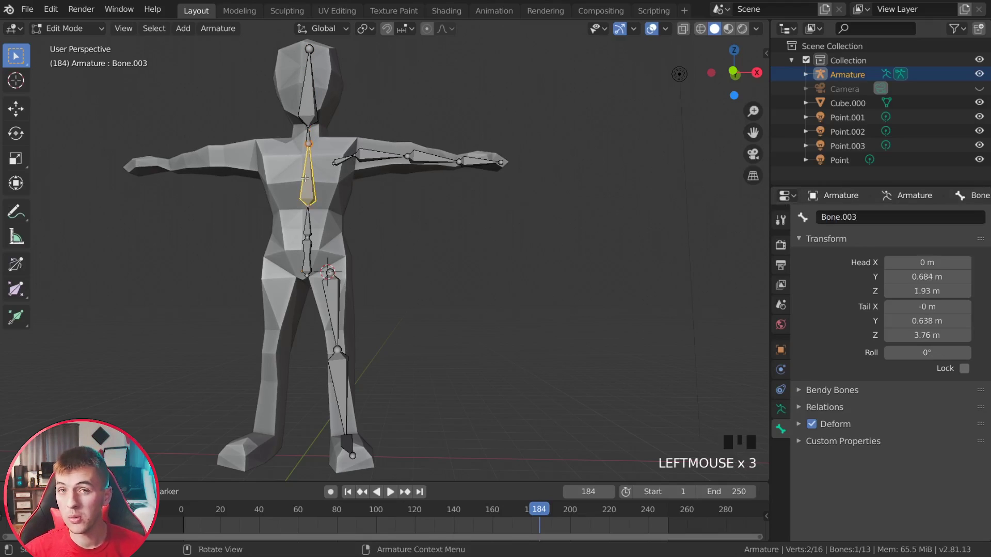
{"action": "double_click", "coordinate": [848, 218]}
{"action": "type", "text": "Chest"}
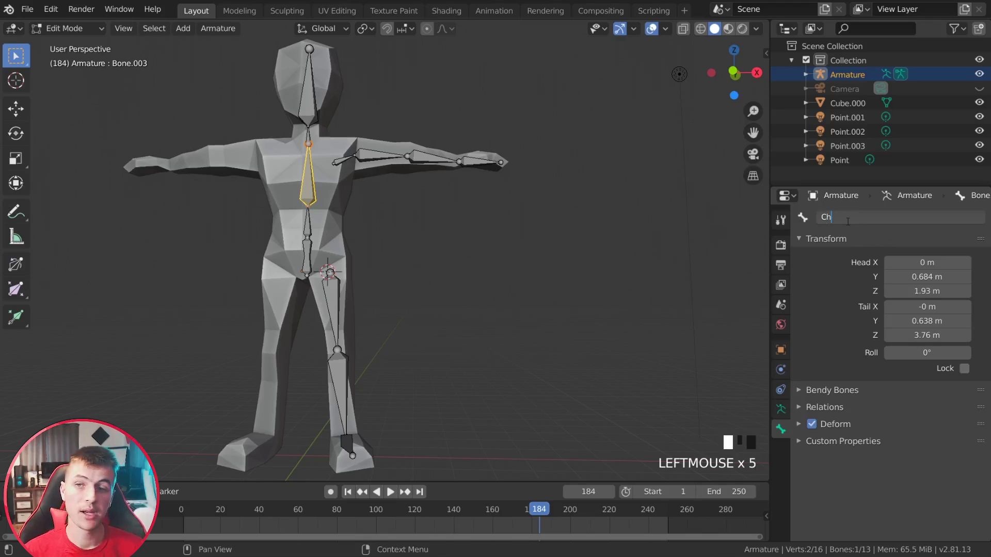
{"action": "key", "text": "Return"}
- Rename the bone directly below the chest bone as Waist
{"action": "left_click", "coordinate": [308, 222]}
{"action": "double_click", "coordinate": [871, 217]}
{"action": "type", "text": "Wa"}
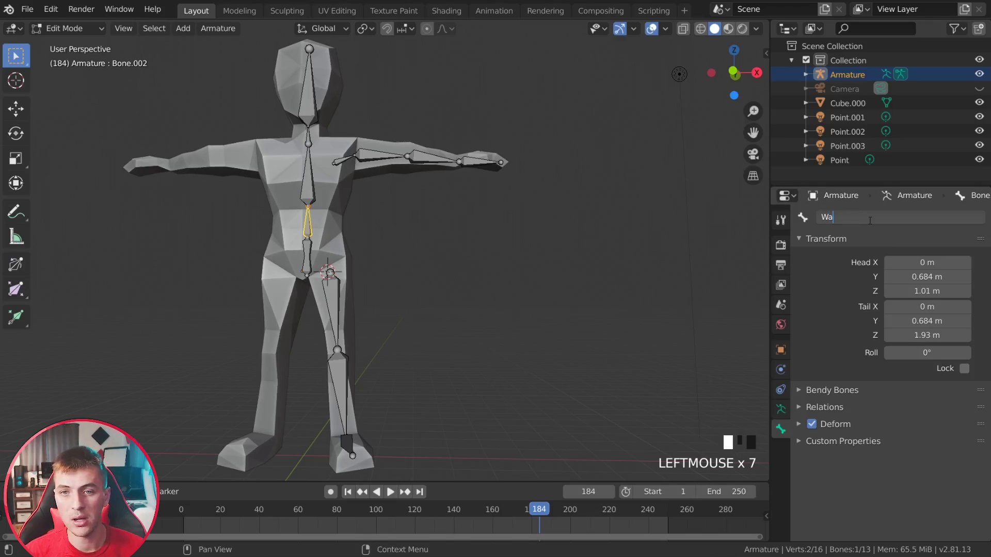
{"action": "type", "text": "ist"}
{"action": "key", "text": "Return"}
- Rename the lowest spine bone, and name the limb bones UpperLeg.R, LowerLeg.R, UpperArm.R, LowerArm.R and Hand.R
{"action": "left_click", "coordinate": [307, 260]}
{"action": "double_click", "coordinate": [845, 218]}
{"action": "type", "text": "H"}
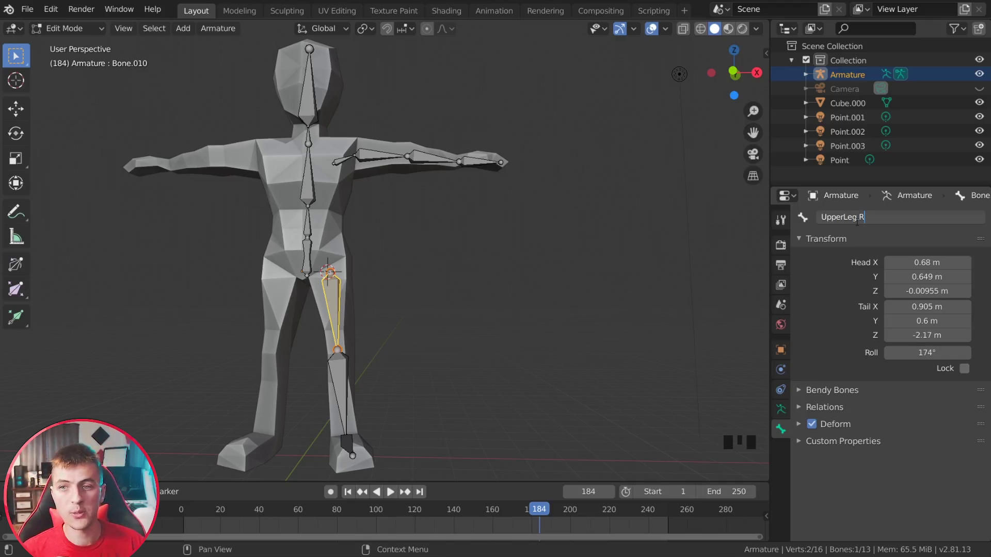
{"action": "key", "text": "Return"}
{"action": "left_click", "coordinate": [433, 158]}
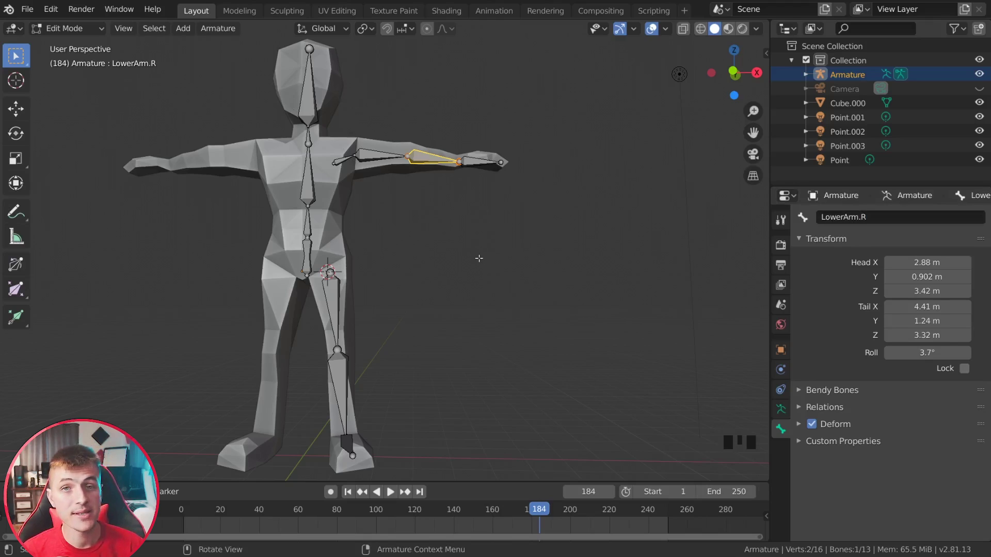
- Extrude a heel bone from the ankle joint 0.731 m backward along the Y axis
{"action": "key", "text": "KP_3"}
{"action": "scroll", "coordinate": [216, 371], "scroll_direction": "up", "scroll_amount": 2}
{"action": "left_click", "coordinate": [278, 371]}
{"action": "scroll", "coordinate": [279, 372], "scroll_direction": "up", "scroll_amount": 1}
{"action": "mouse_move", "coordinate": [278, 372]}
{"action": "middle_mouse_down"}
{"action": "mouse_move", "coordinate": [372, 354]}
{"action": "mouse_move", "coordinate": [275, 377]}
{"action": "middle_mouse_up"}
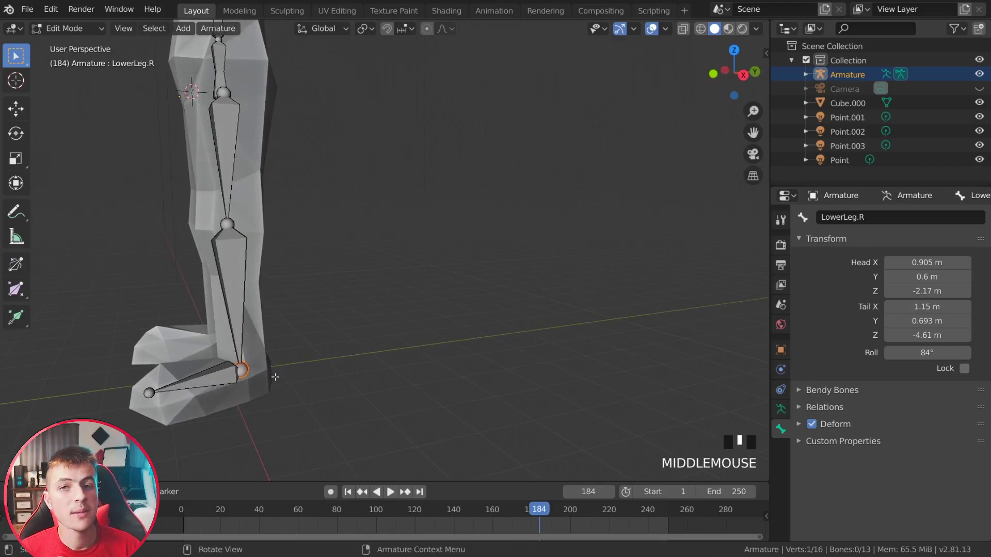
{"action": "key", "text": "e"}
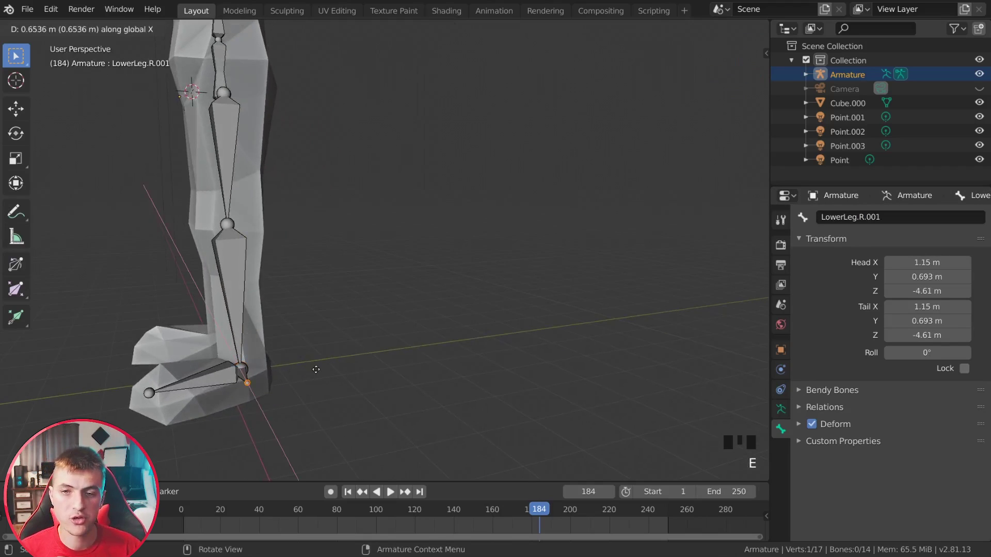
{"action": "key", "text": "y"}
{"action": "left_click", "coordinate": [309, 364]}
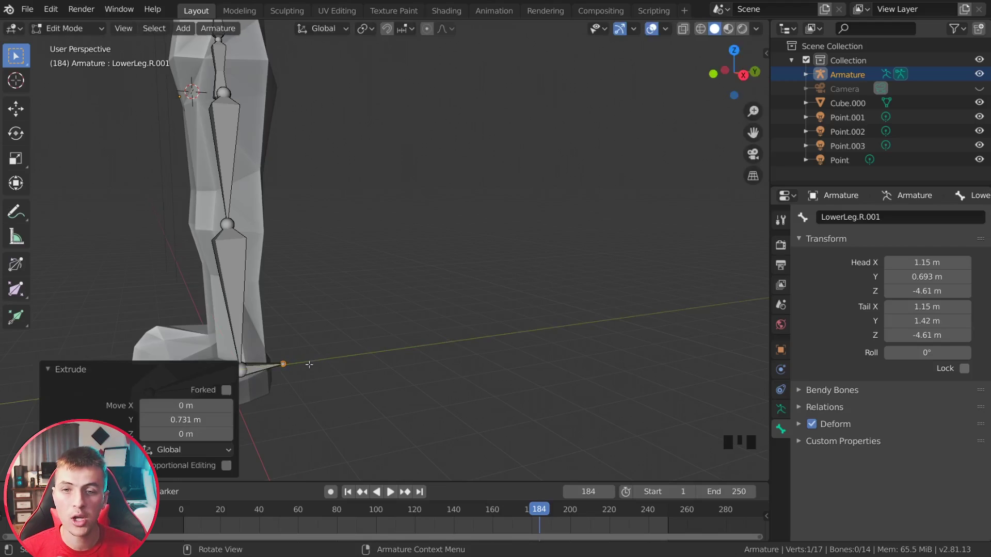
{"action": "middle_click_drag", "start_coordinate": [309, 365], "coordinate": [346, 374]}
{"action": "scroll", "coordinate": [346, 373], "scroll_direction": "down", "scroll_amount": 1}
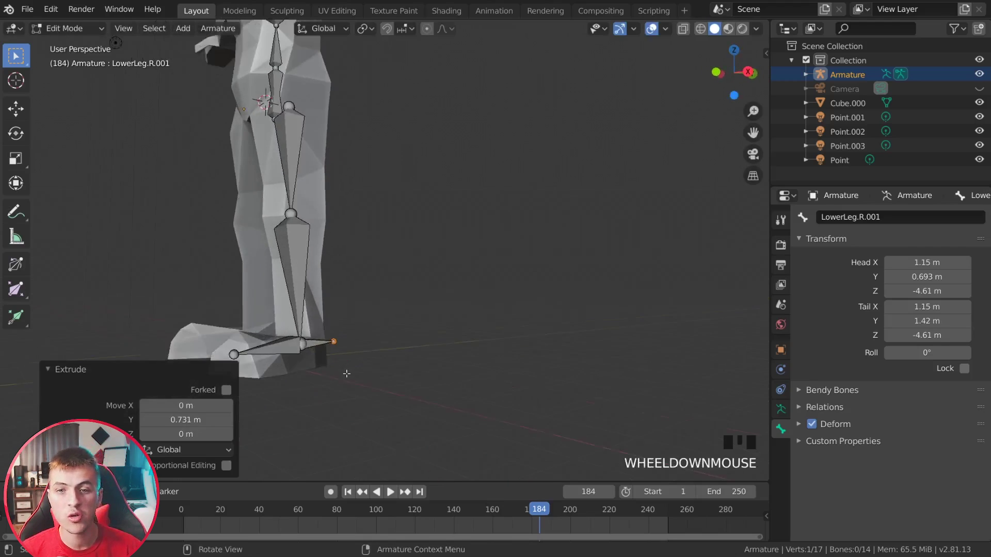
- In right side view, place the 3D cursor in front of the knee at knee height and add a separate bone there
{"action": "key", "text": "KP_3"}
{"action": "left_click", "coordinate": [325, 214]}
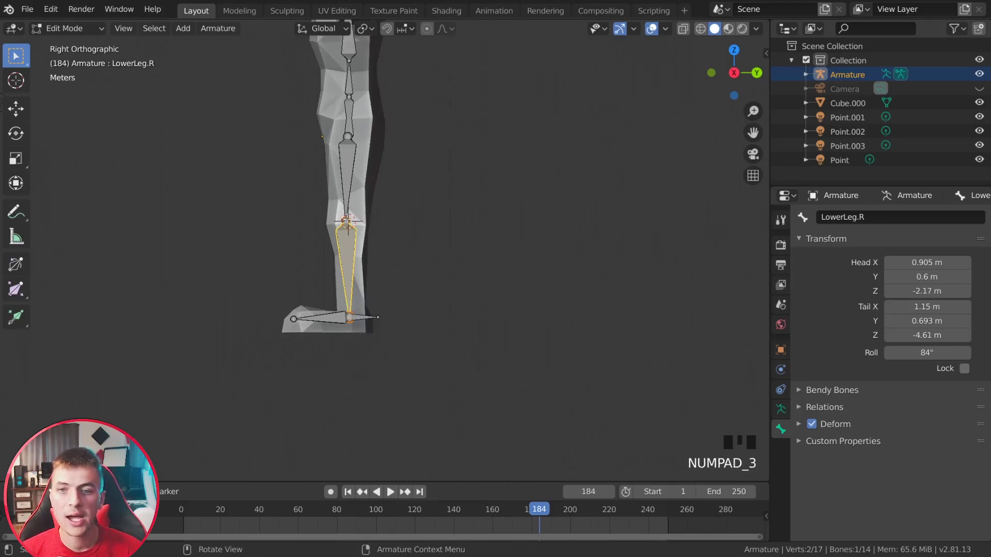
{"action": "key", "text": "KP_1"}
{"action": "key", "text": "KP_3"}
{"action": "key", "text": "KP_5"}
{"action": "key", "text": "KP_5"}
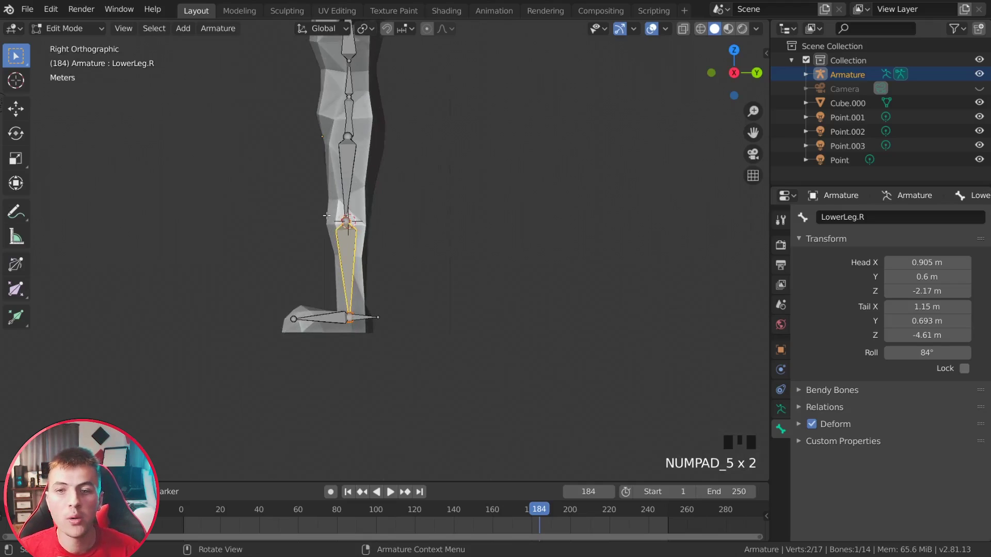
{"action": "right_click", "coordinate": [238, 218], "text": "shift"}
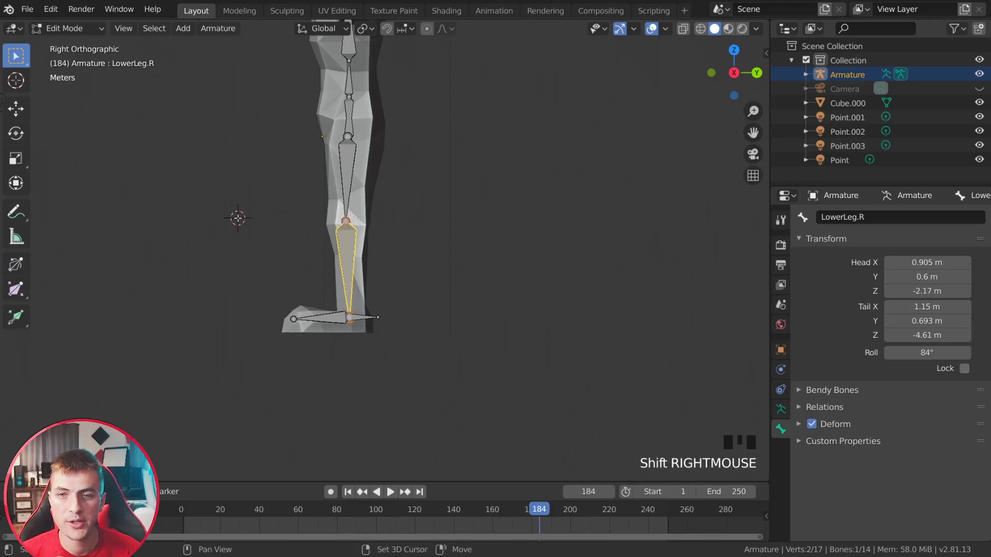
{"action": "key", "text": "shift+a"}
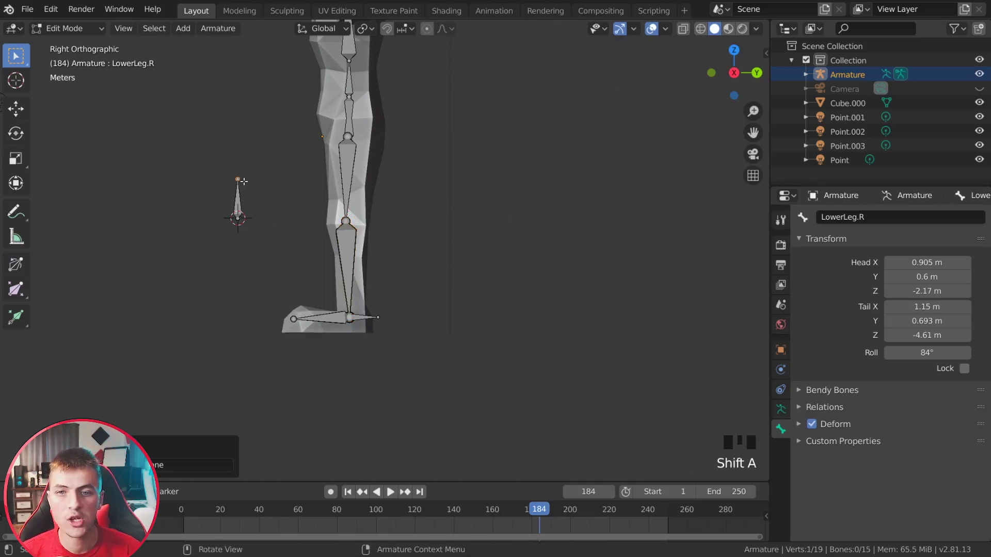
- Move the tip of the bone in front of the knee 0.786 m forward and 1.01 m down, and shift the knee joint slightly up
{"action": "key", "text": "g"}
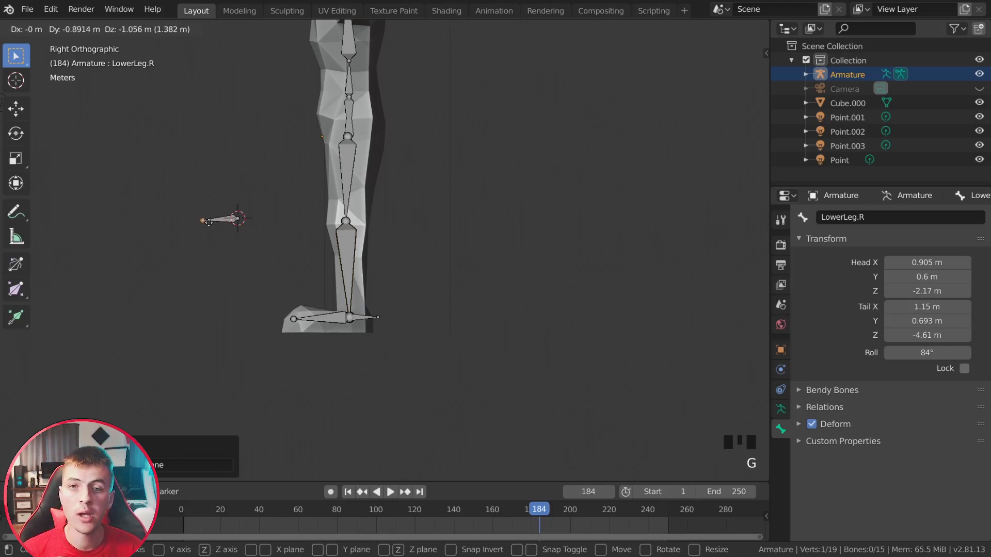
{"action": "left_click", "coordinate": [213, 221]}
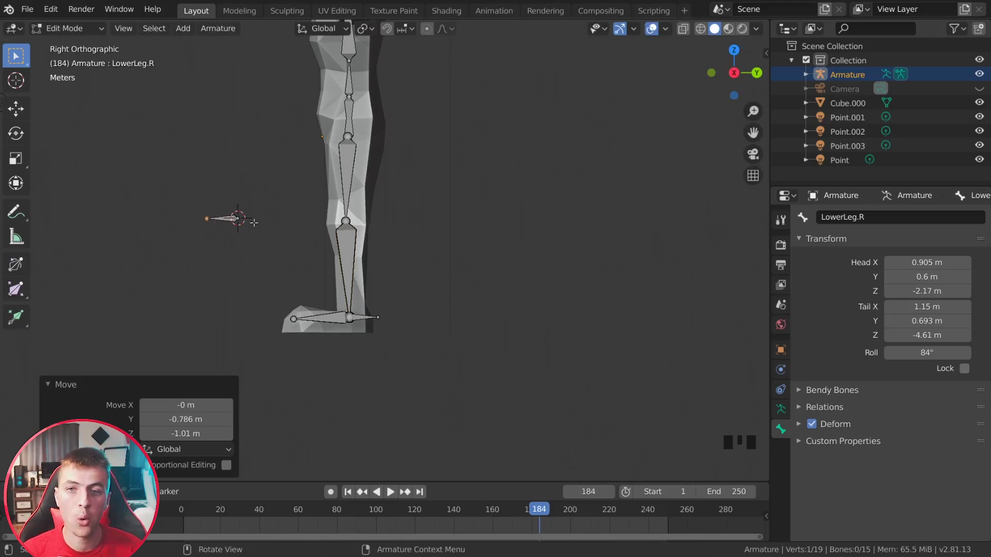
{"action": "key", "text": "g"}
{"action": "key", "text": "g"}
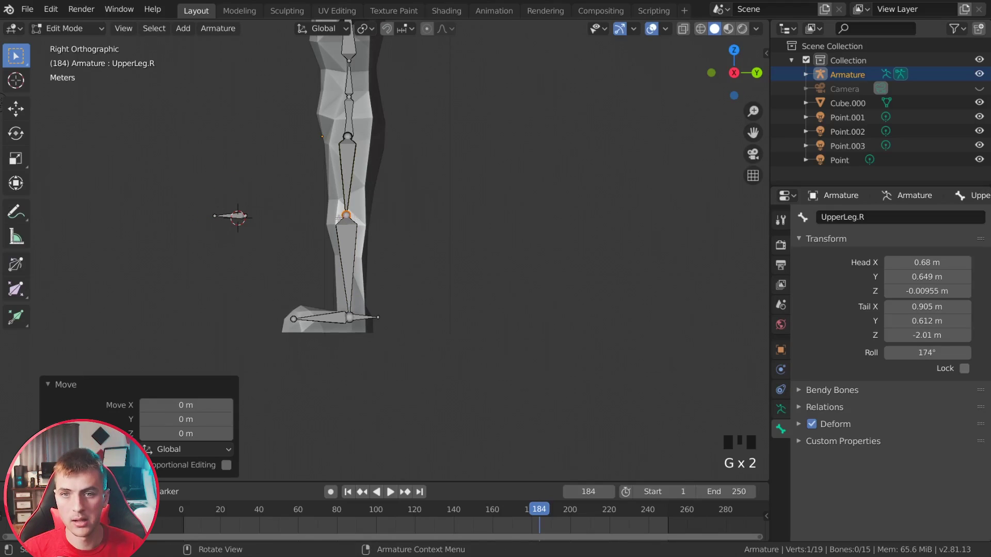
- Snap the 3D cursor to the elbow joint, shift it behind the body in right side view, and add a separate bone there
{"action": "scroll", "coordinate": [251, 222], "scroll_direction": "down", "scroll_amount": 2}
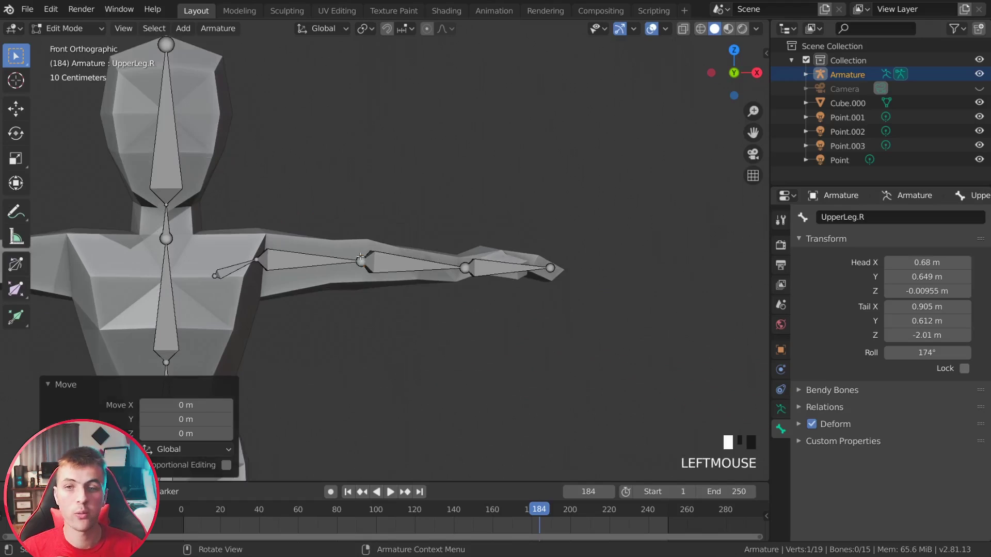
{"action": "left_click", "coordinate": [361, 261]}
{"action": "right_click", "coordinate": [361, 261], "text": "shift"}
{"action": "scroll", "coordinate": [362, 261], "scroll_direction": "down", "scroll_amount": 2}
{"action": "middle_click_drag", "start_coordinate": [361, 260], "coordinate": [411, 248]}
{"action": "key", "text": "KP_3"}
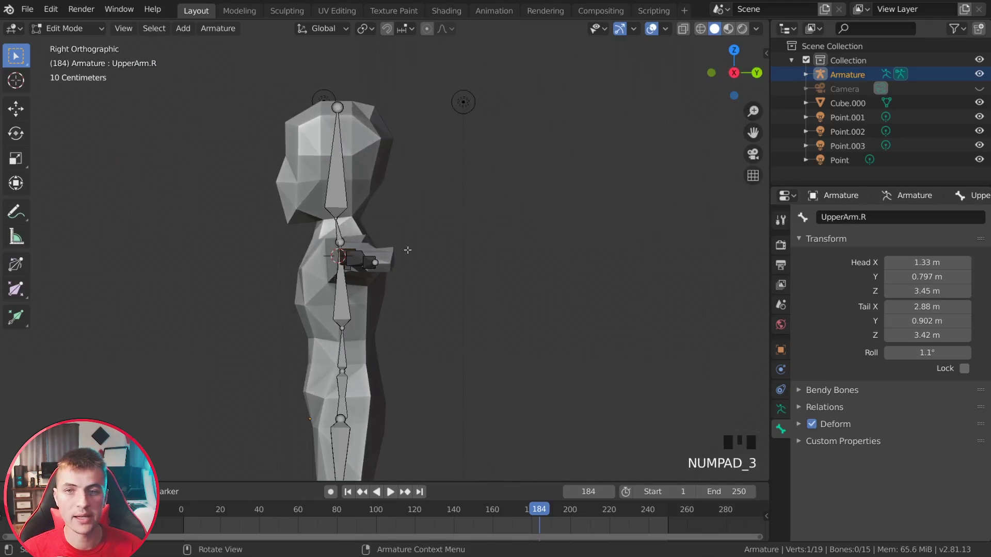
{"action": "right_click", "coordinate": [471, 254], "text": "shift"}
{"action": "right_click", "coordinate": [481, 256], "text": "shift"}
{"action": "key", "text": "shift+a"}
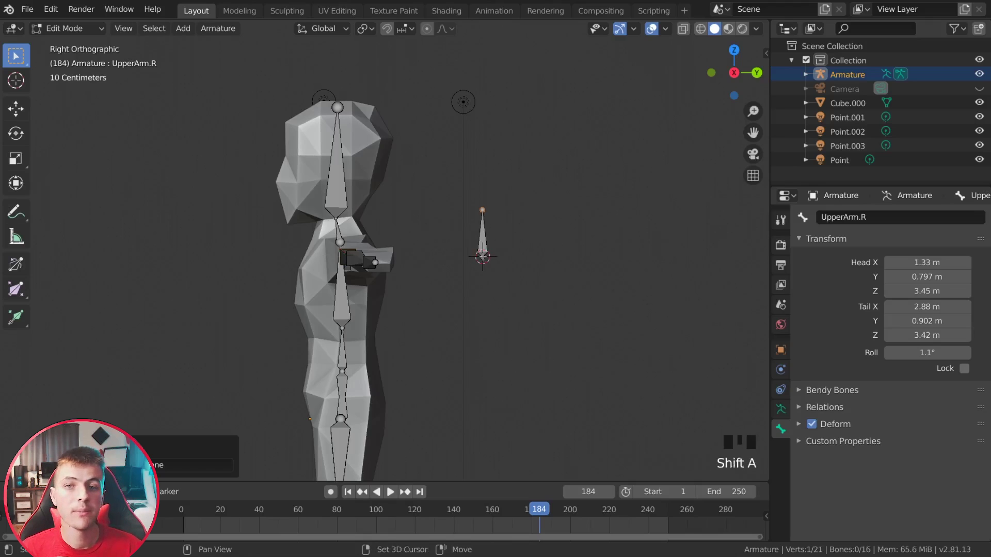
- Move the tip of the bone behind the elbow 0.704 m backward and 0.977 m down so it points backward
{"action": "key", "text": "g"}
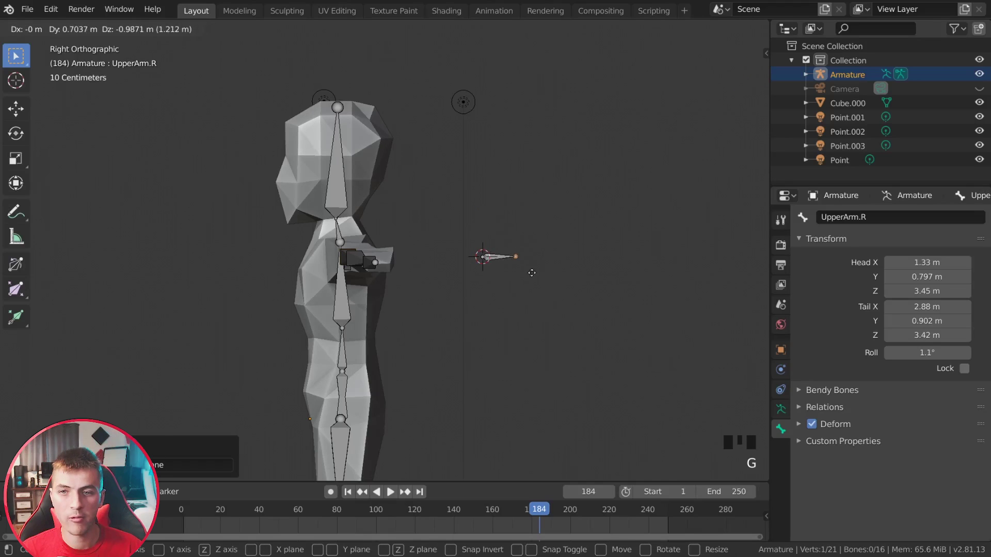
{"action": "left_click", "coordinate": [531, 272]}
{"action": "middle_click_drag", "start_coordinate": [531, 272], "coordinate": [330, 300]}
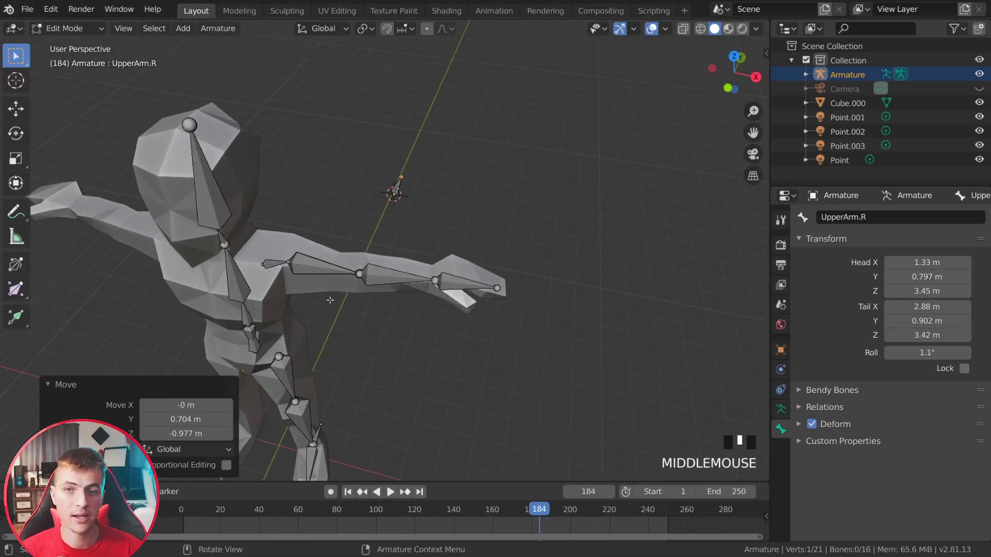
- Duplicate the Hand.R bone in place and try to scale the envelope of the copy
{"action": "middle_click_drag", "start_coordinate": [394, 257], "coordinate": [387, 283]}
{"action": "key", "text": "a"}
{"action": "key", "text": "a"}
{"action": "key", "text": "a"}
{"action": "scroll", "coordinate": [402, 258], "scroll_direction": "up", "scroll_amount": 4}
{"action": "left_click", "coordinate": [393, 254]}
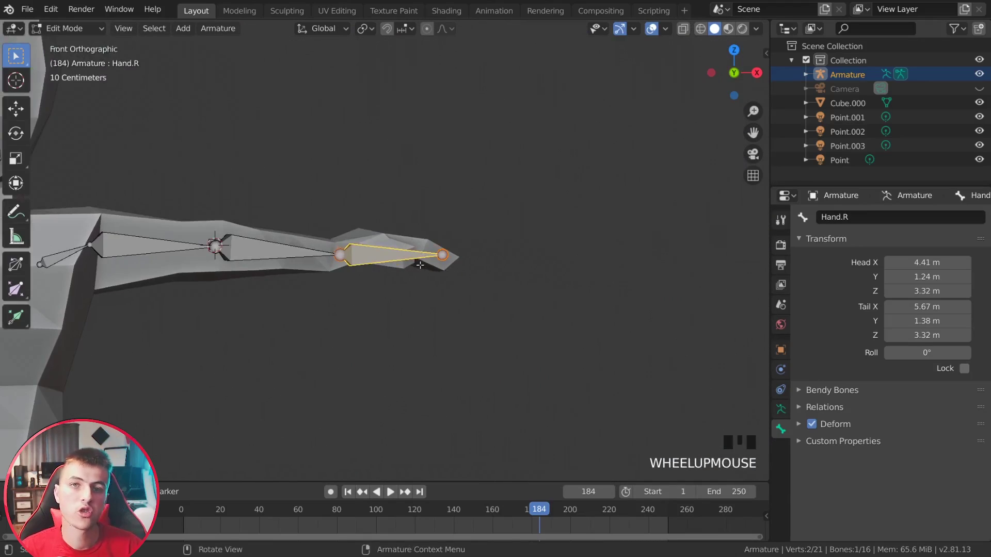
{"action": "key", "text": "shift+d"}
{"action": "right_click", "coordinate": [450, 293]}
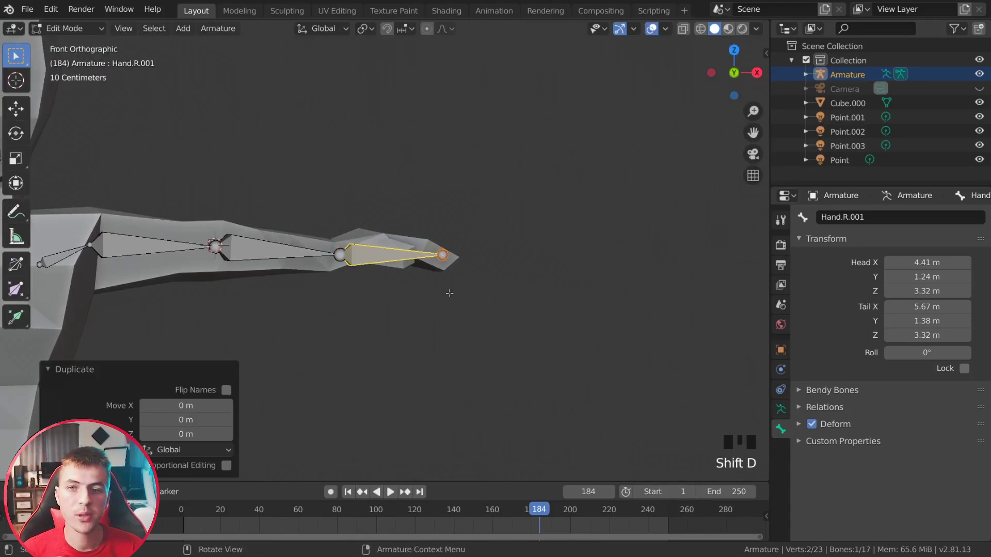
{"action": "key", "text": "alt+s"}
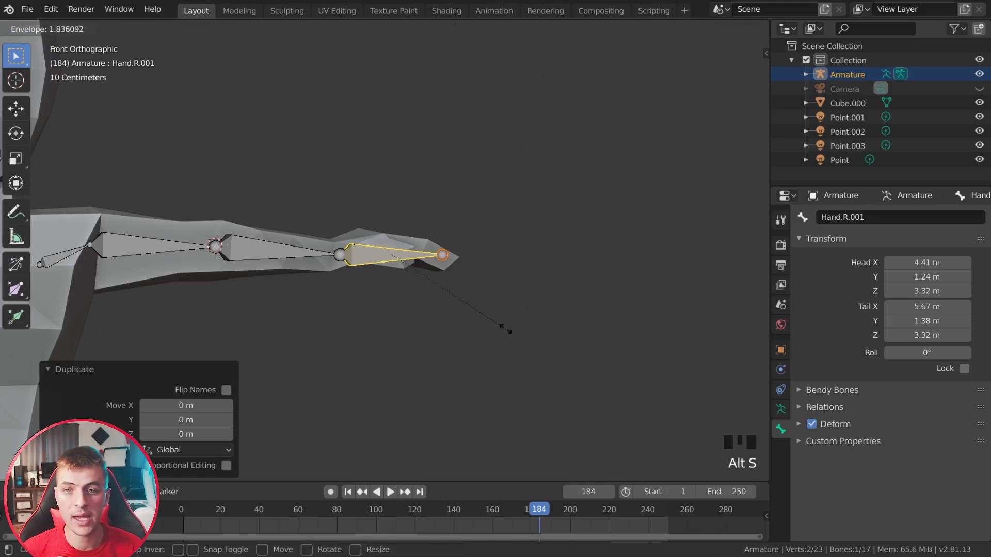
{"action": "right_click", "coordinate": [505, 329]}
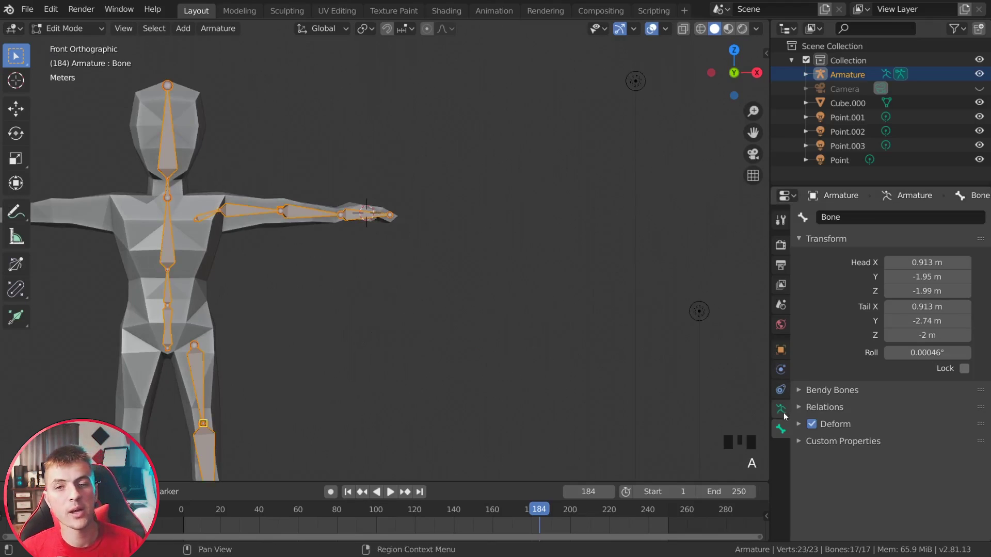
- Set the armature's viewport display type to B-Bone and deselect all bones
{"action": "left_click", "coordinate": [781, 410]}
{"action": "scroll", "coordinate": [850, 457], "scroll_direction": "down", "scroll_amount": 2}
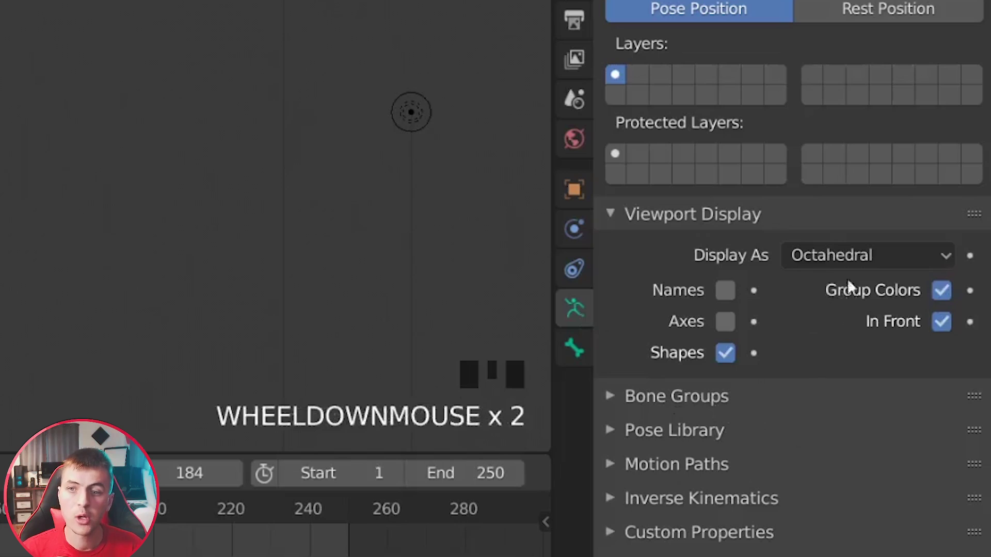
{"action": "left_click", "coordinate": [921, 381]}
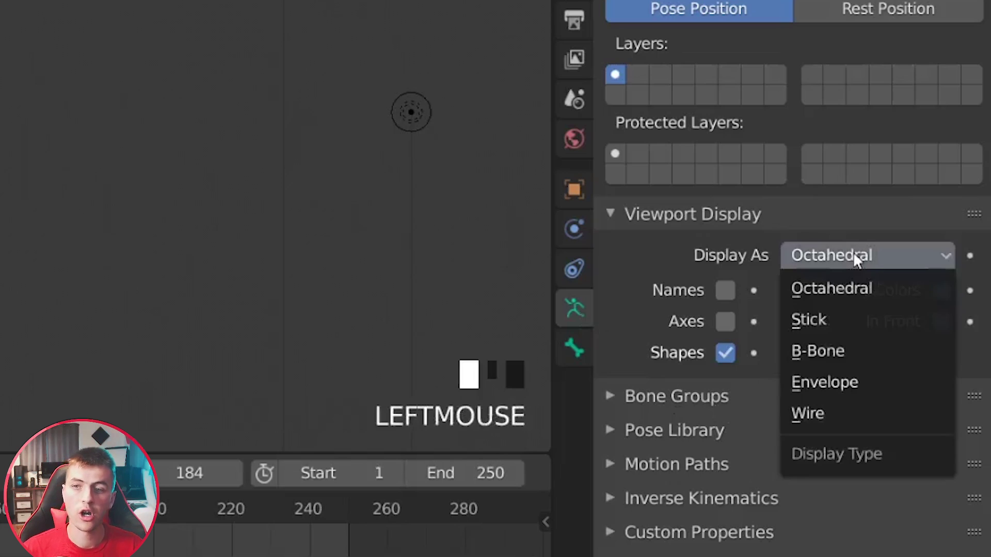
{"action": "left_click", "coordinate": [863, 349]}
{"action": "key", "text": "a"}
- Select the duplicated Hand.R bone and scale its B-Bone display thickness up so it encloses the original hand bone
{"action": "middle_click_drag", "start_coordinate": [368, 304], "coordinate": [376, 274]}
{"action": "scroll", "coordinate": [377, 274], "scroll_direction": "up", "scroll_amount": 3}
{"action": "left_click", "coordinate": [360, 192]}
{"action": "middle_click_drag", "start_coordinate": [361, 192], "coordinate": [381, 281]}
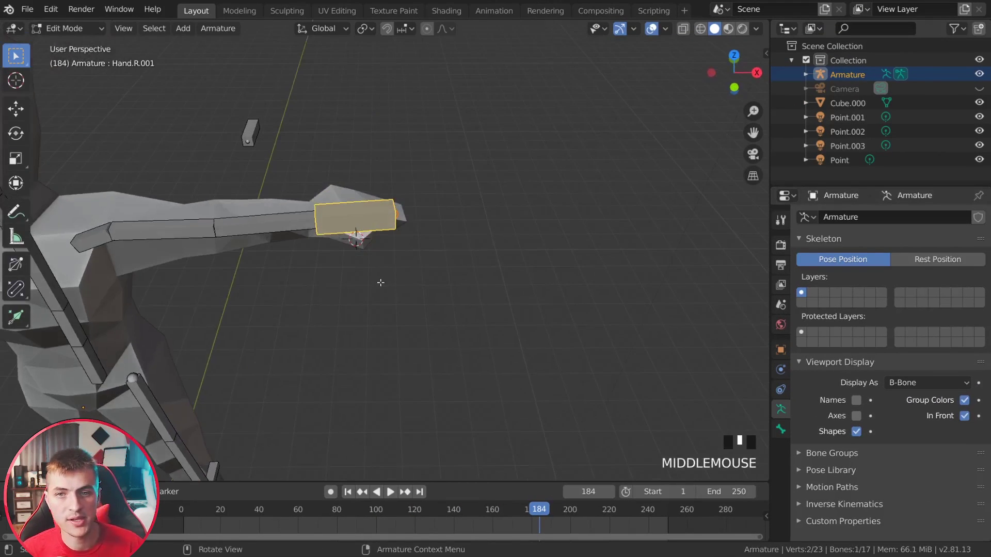
{"action": "scroll", "coordinate": [389, 280], "scroll_direction": "up", "scroll_amount": 2}
{"action": "key", "text": "ctrl+alt+s"}
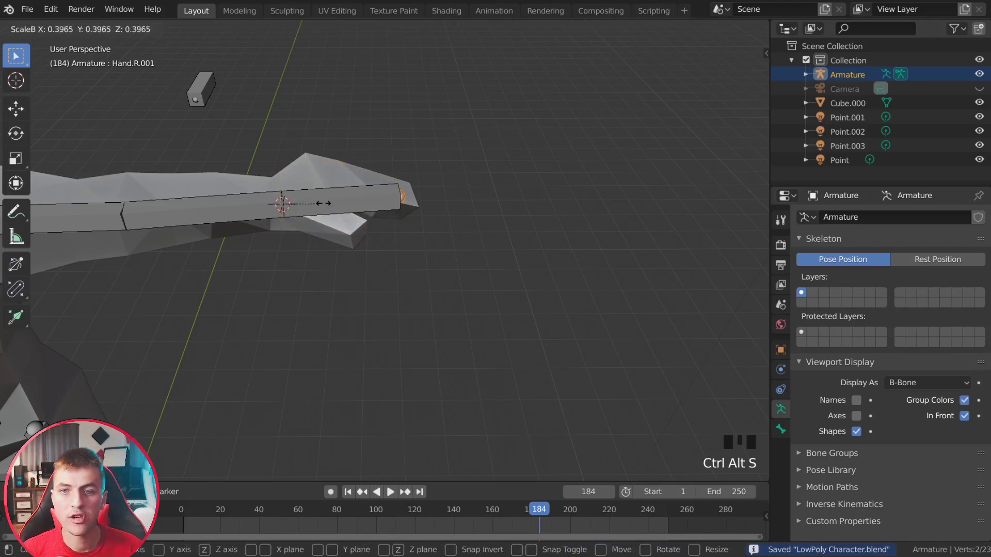
{"action": "left_click", "coordinate": [400, 239]}
{"action": "middle_click_drag", "start_coordinate": [442, 255], "coordinate": [367, 228]}
- Rename the enlarged duplicate hand bone as Hand.R.Control
{"action": "left_click", "coordinate": [781, 429]}
{"action": "left_click", "coordinate": [890, 217]}
{"action": "key", "text": "BackSpace"}
{"action": "key", "text": "BackSpace"}
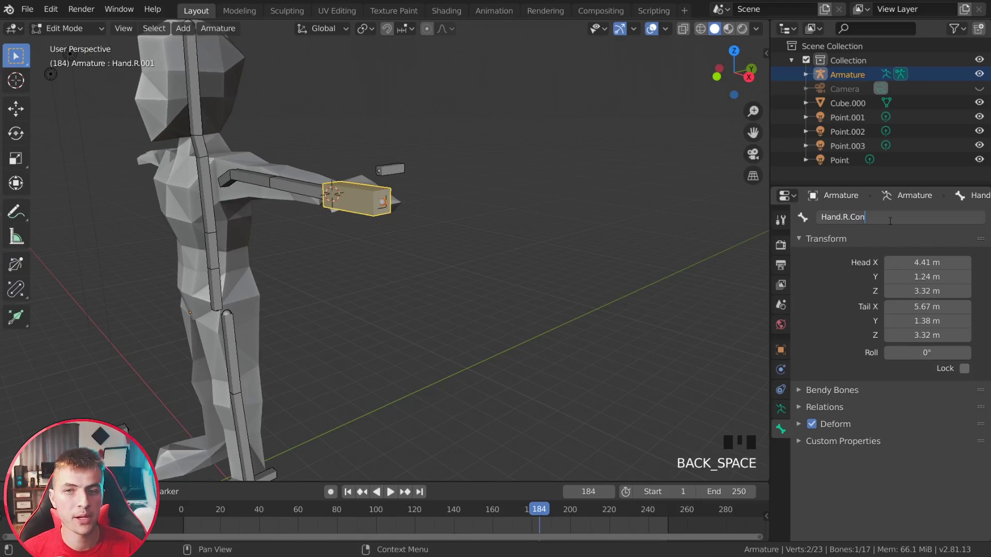
{"action": "type", "text": "Control"}
{"action": "key", "text": "Return"}
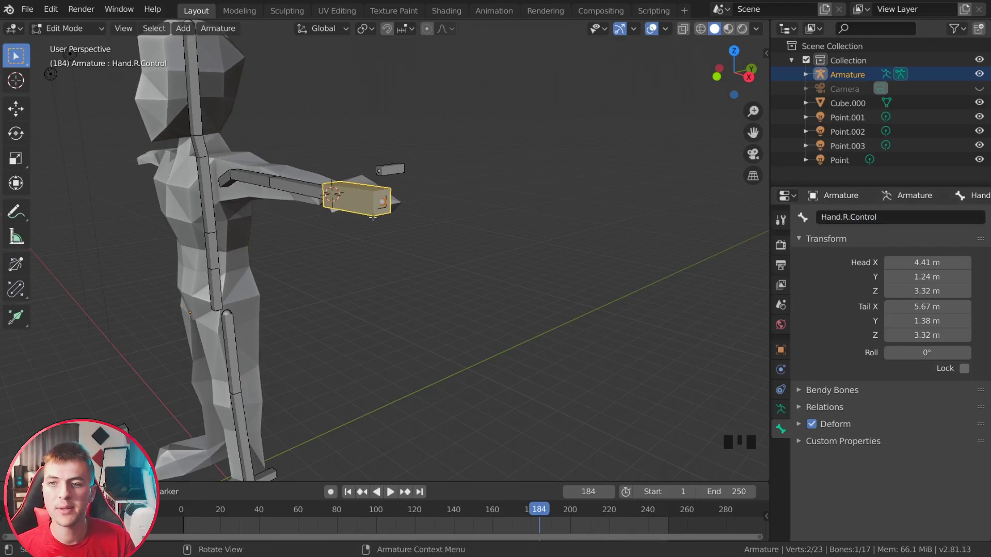
- Select the small bone pointing backward from the heel and rename it as LowerLeg.R.Control
{"action": "scroll", "coordinate": [407, 196], "scroll_direction": "up", "scroll_amount": 2}
{"action": "middle_click_drag", "start_coordinate": [418, 258], "coordinate": [402, 119], "text": "shift"}
{"action": "middle_click_drag", "start_coordinate": [429, 341], "coordinate": [427, 213], "text": "shift"}
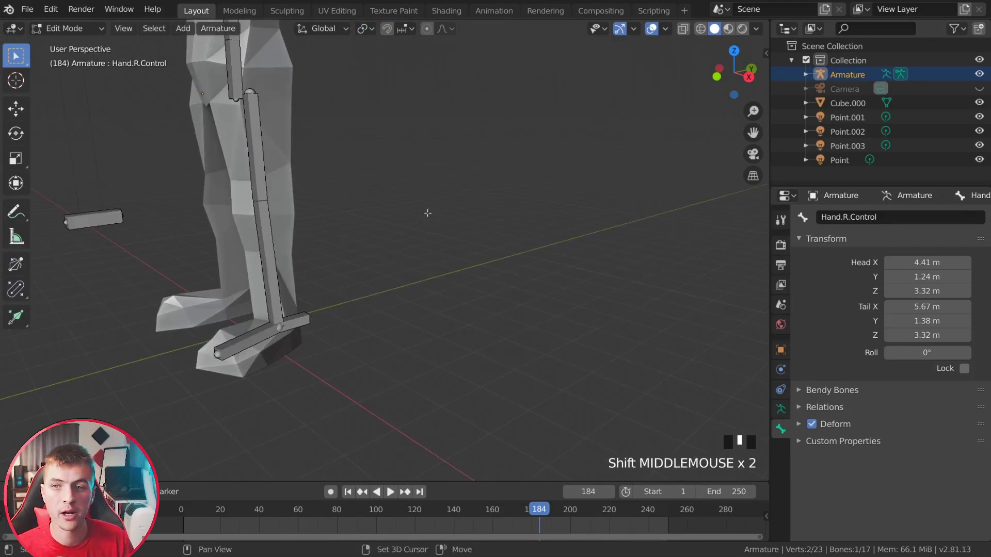
{"action": "left_click", "coordinate": [305, 323]}
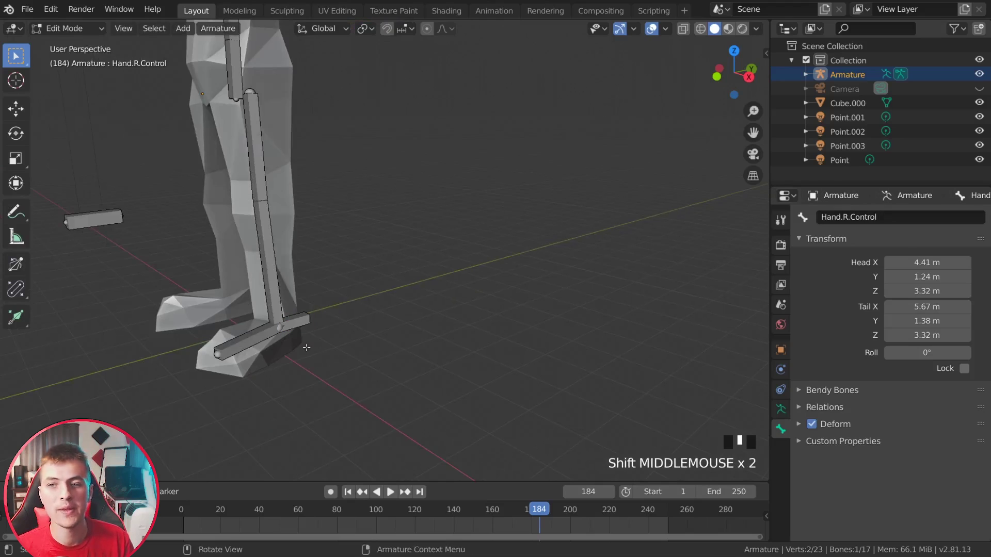
{"action": "left_click", "coordinate": [305, 322]}
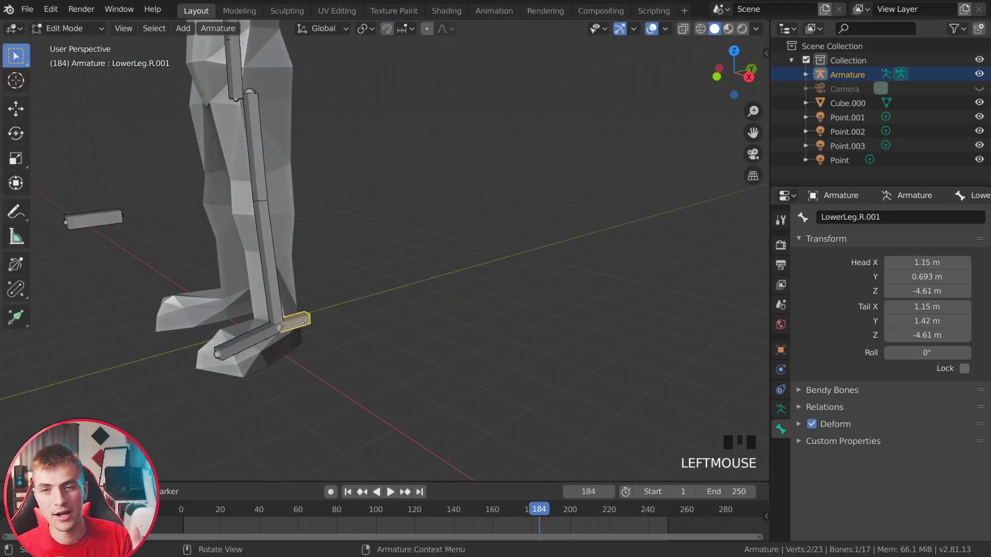
{"action": "double_click", "coordinate": [898, 216]}
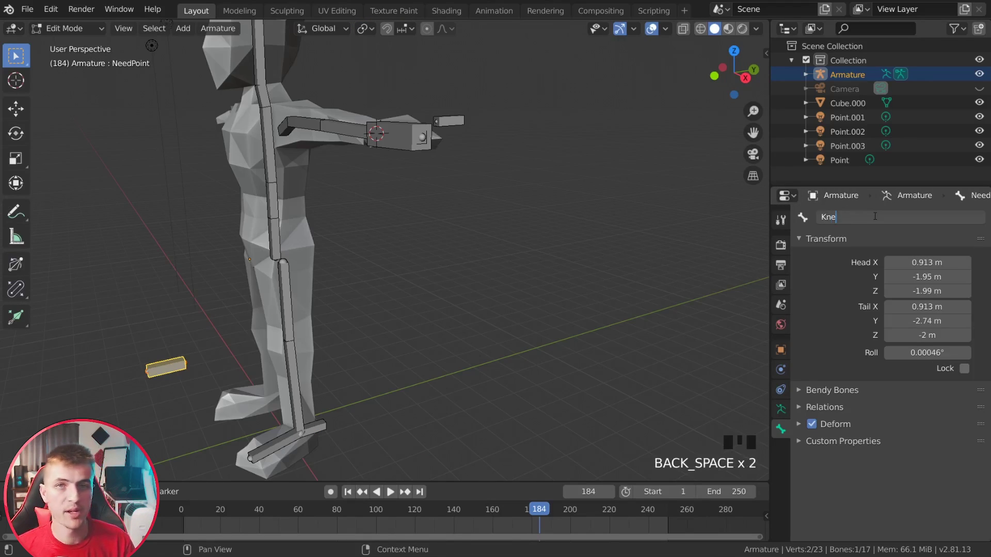
- Rename the bone behind the elbow as ElbowPoint.R and the bone in front of the knee as KneePoint.R
{"action": "type", "text": "e"}
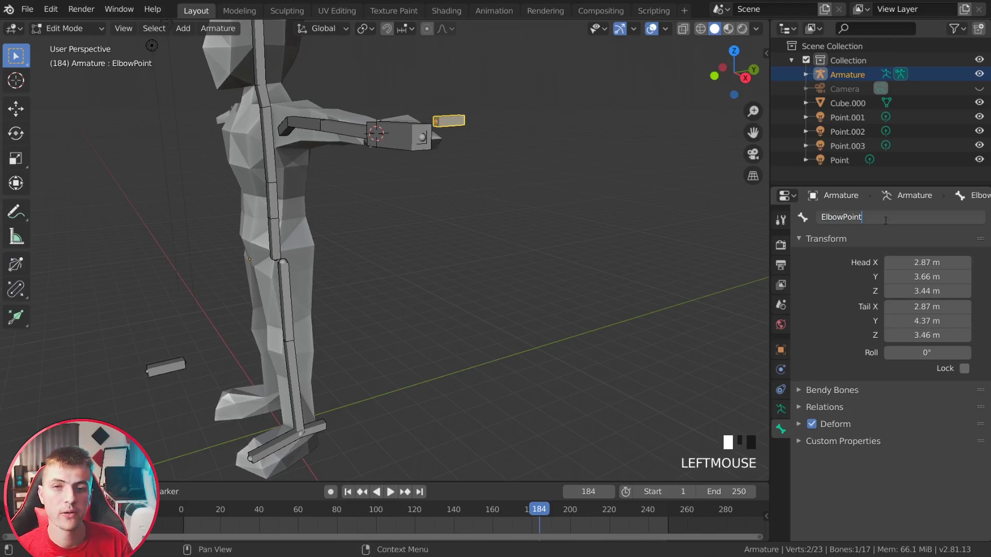
{"action": "type", "text": "R"}
{"action": "key", "text": "Return"}
{"action": "left_click", "coordinate": [165, 368]}
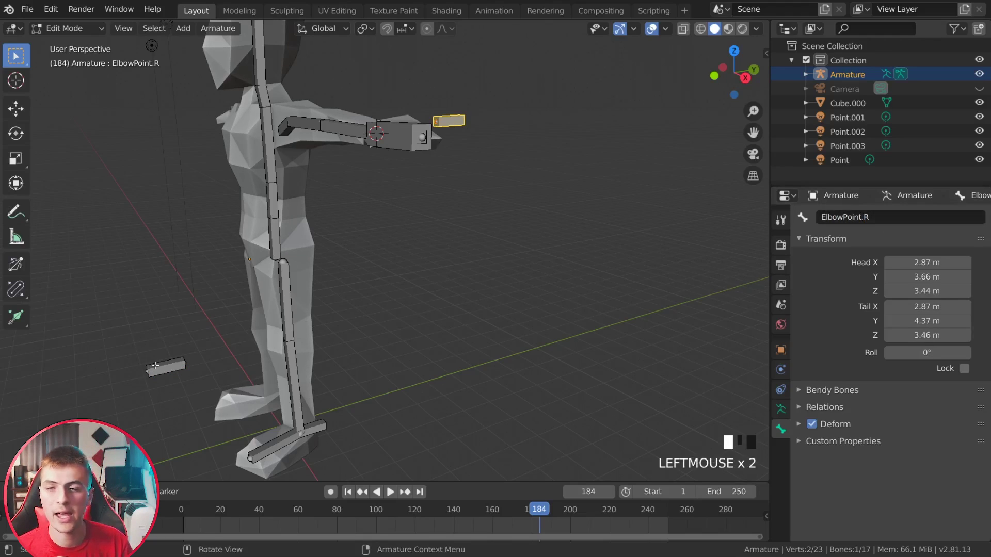
{"action": "left_click", "coordinate": [875, 216]}
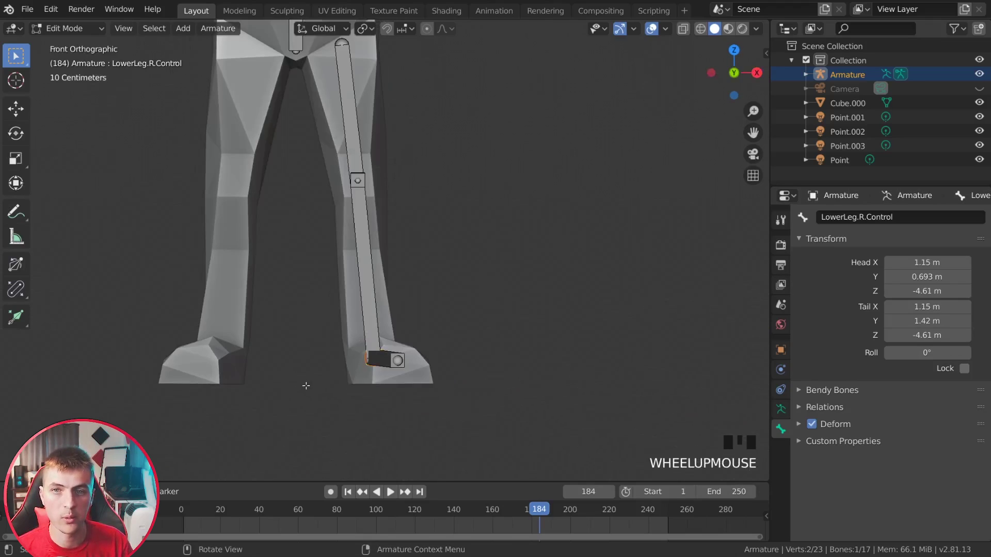
- Add a bone on the ground between the feet and lower its tip along Z until it is about 0.17 m tall
{"action": "key", "text": "shift+a"}
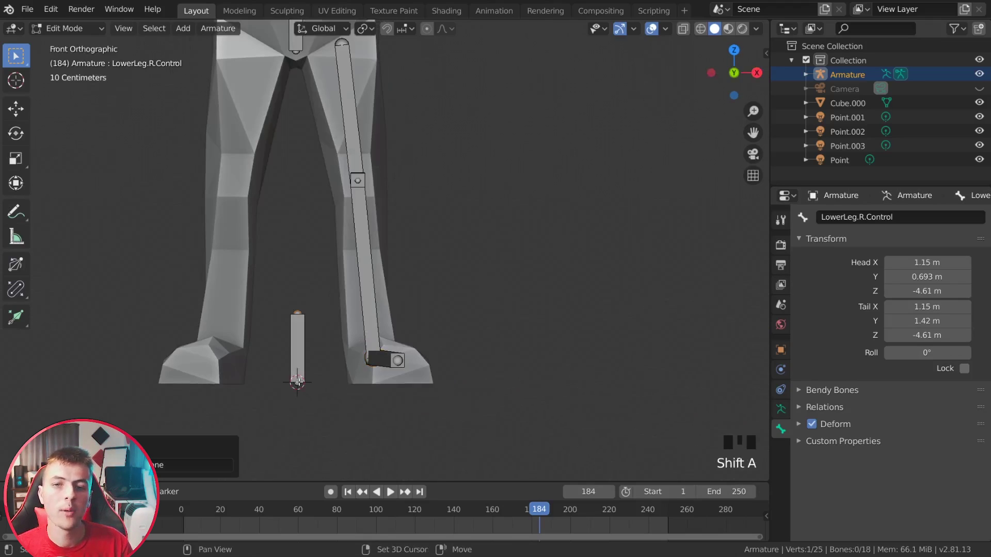
{"action": "key", "text": "g"}
{"action": "key", "text": "z"}
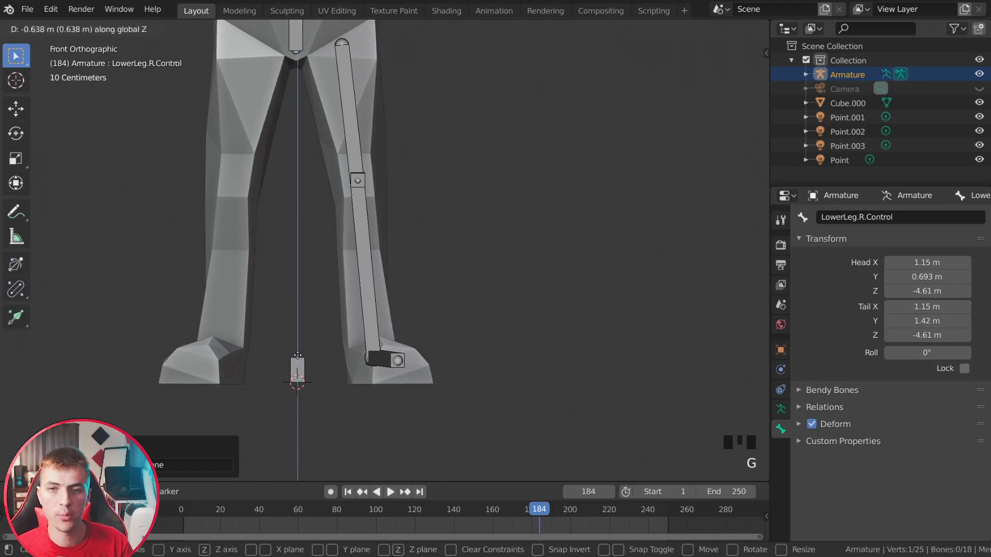
{"action": "left_click", "coordinate": [298, 371]}
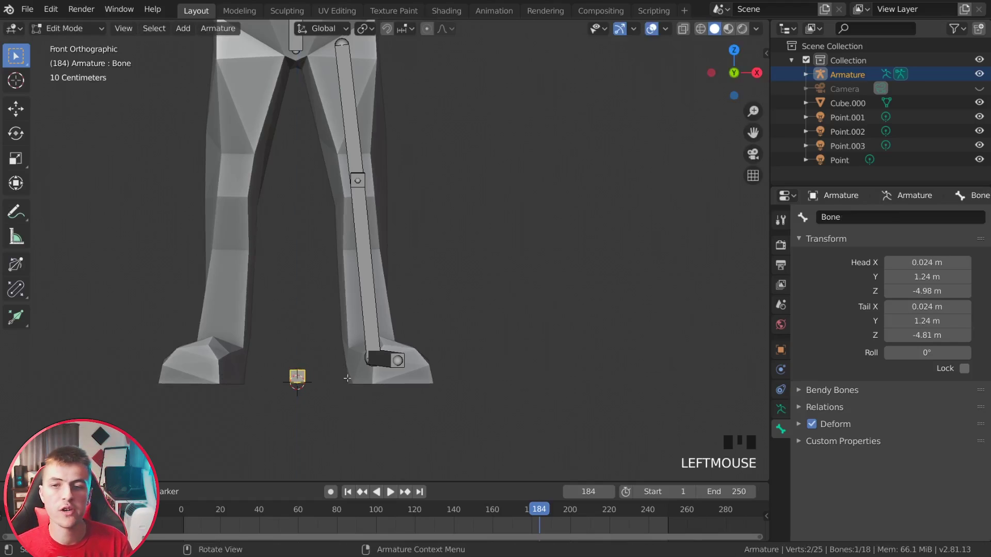
- Widen the ground bone's B-Bone display into a flat plate, move it about 1.07 m forward along Y, and deselect everything
{"action": "key", "text": "ctrl+alt+s"}
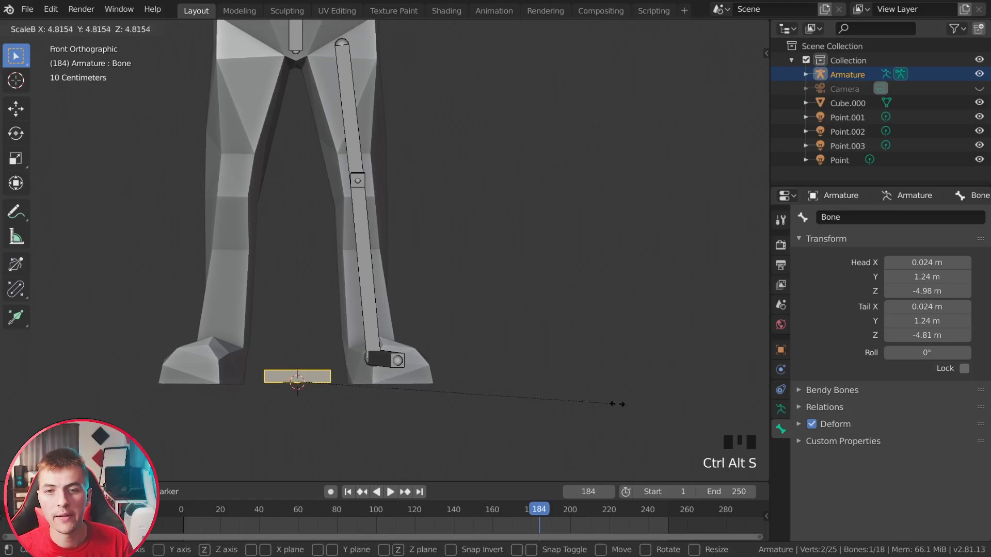
{"action": "left_click", "coordinate": [747, 388]}
{"action": "middle_click_drag", "start_coordinate": [518, 393], "coordinate": [389, 350]}
{"action": "key", "text": "g"}
{"action": "key", "text": "y"}
{"action": "left_click", "coordinate": [496, 402]}
{"action": "key", "text": "a"}
{"action": "key", "text": "a"}
{"action": "key", "text": "a"}
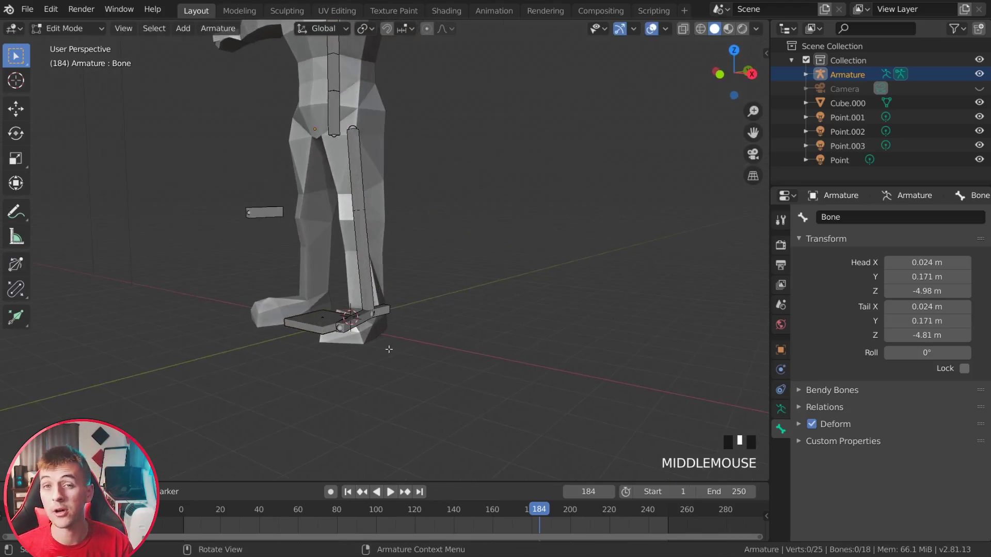
{"action": "scroll", "coordinate": [401, 354], "scroll_direction": "down", "scroll_amount": 5}
{"action": "key", "text": "Tab"}
{"action": "key", "text": "Tab"}
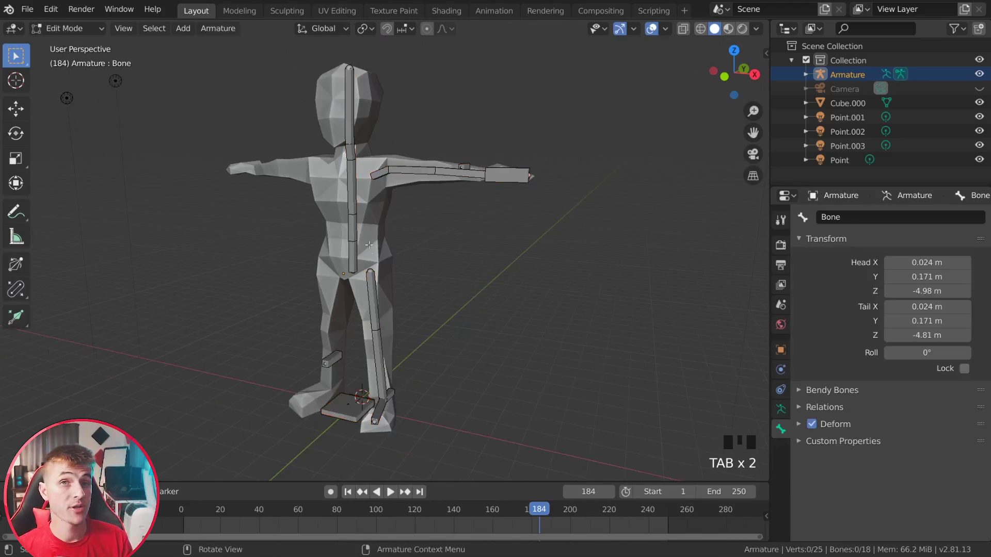
{"action": "key", "text": "a"}
{"action": "key", "text": "a"}
{"action": "key", "text": "a"}
- Parent the ElbowPoint.R bone to the Shoulder.R bone with Keep Offset
{"action": "middle_click_drag", "start_coordinate": [471, 244], "coordinate": [482, 206]}
{"action": "scroll", "coordinate": [490, 170], "scroll_direction": "up", "scroll_amount": 2}
{"action": "left_click", "coordinate": [494, 160]}
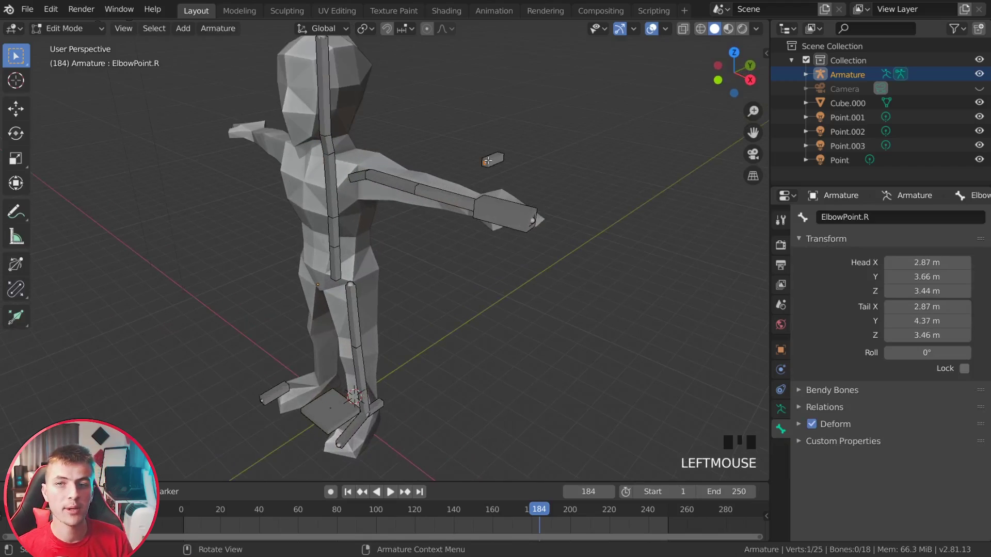
{"action": "left_click", "coordinate": [494, 160]}
{"action": "left_click", "coordinate": [354, 178], "text": "shift"}
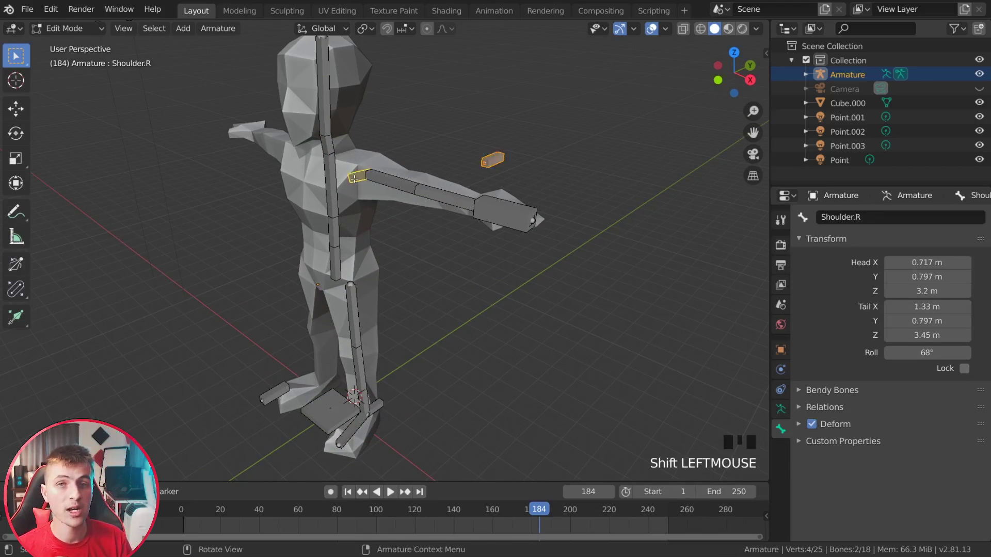
{"action": "key", "text": "ctrl+p"}
{"action": "left_click", "coordinate": [353, 190]}
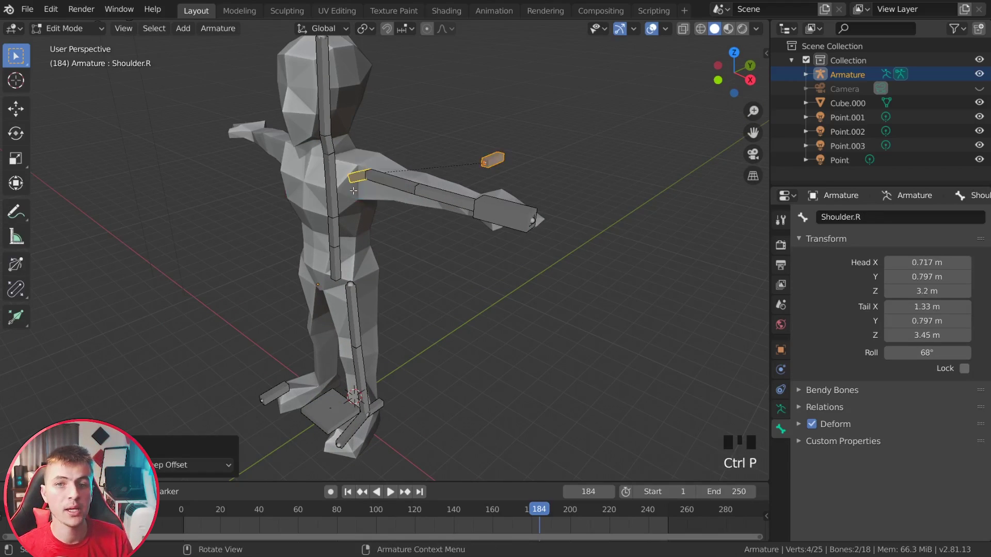
- Parent the KneePoint.R bone to the LowerLeg.R.Control bone, keeping its offset
{"action": "middle_click_drag", "start_coordinate": [353, 191], "coordinate": [327, 329]}
{"action": "left_click", "coordinate": [264, 308]}
{"action": "left_click", "coordinate": [264, 308]}
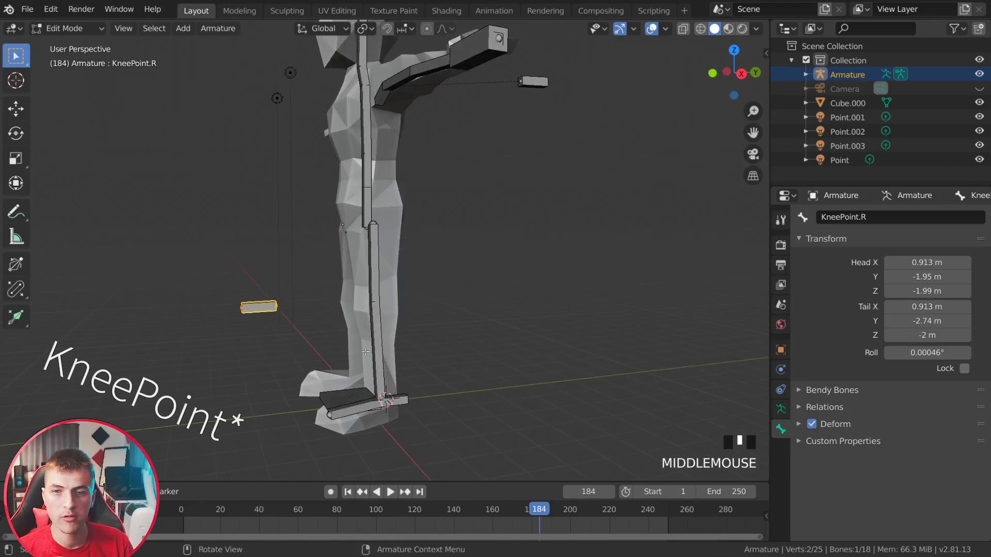
{"action": "scroll", "coordinate": [365, 351], "scroll_direction": "up", "scroll_amount": 1}
{"action": "left_click", "coordinate": [398, 427], "text": "shift"}
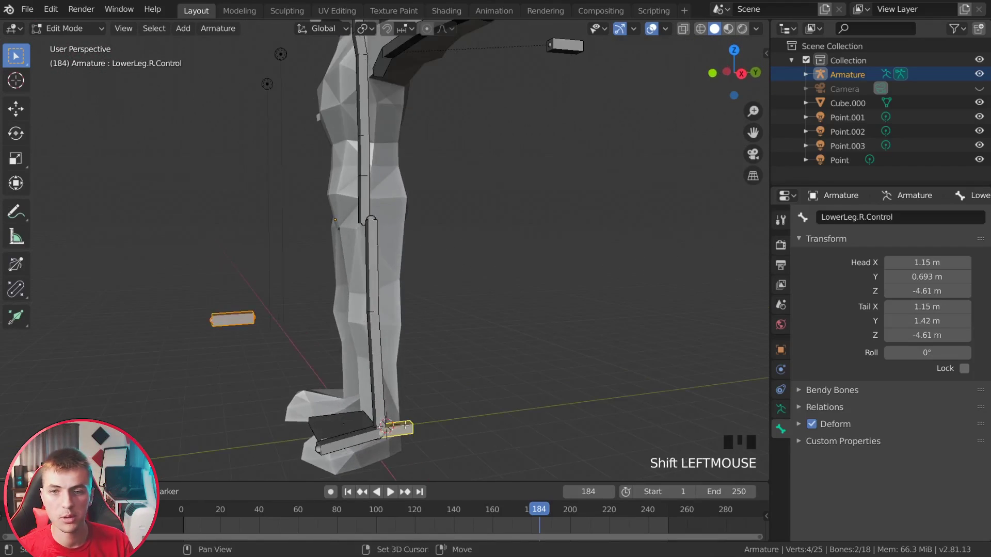
{"action": "key", "text": "ctrl+p"}
{"action": "left_click", "coordinate": [390, 384]}
- Select the downward-pointing Hips bone and scale its B-Bone display thickness by 2.398
{"action": "middle_click_drag", "start_coordinate": [390, 383], "coordinate": [449, 343]}
{"action": "left_click", "coordinate": [419, 310]}
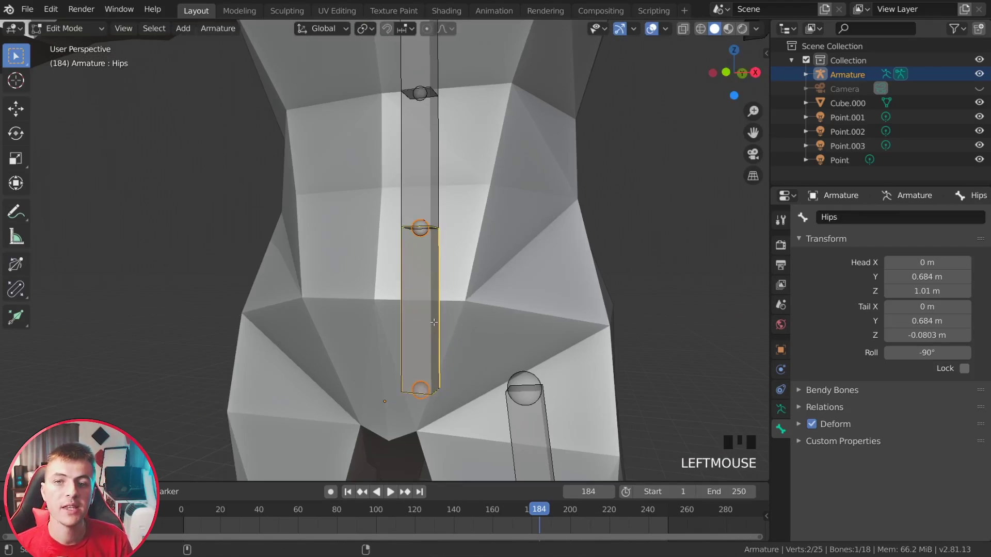
{"action": "key", "text": "ctrl+alt+s"}
{"action": "left_click", "coordinate": [624, 309]}
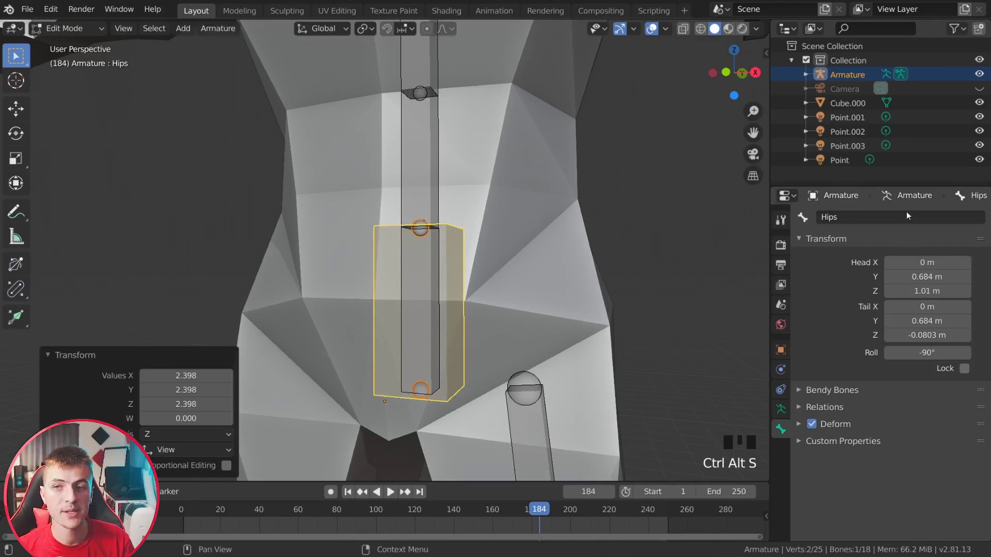
- Rename the enlarged Hips bone as Hips.Control and leave its position as it is
{"action": "left_click", "coordinate": [900, 218]}
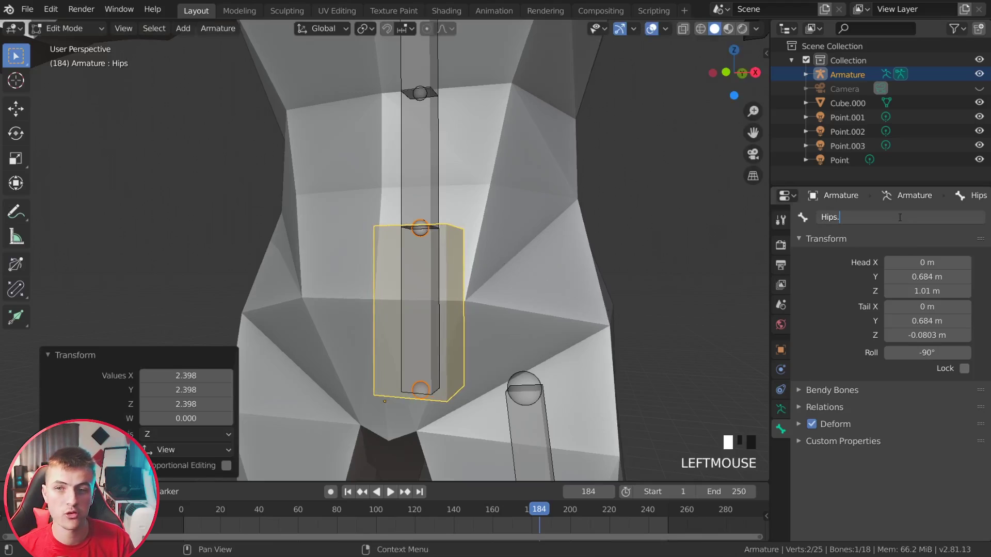
{"action": "type", "text": "ont"}
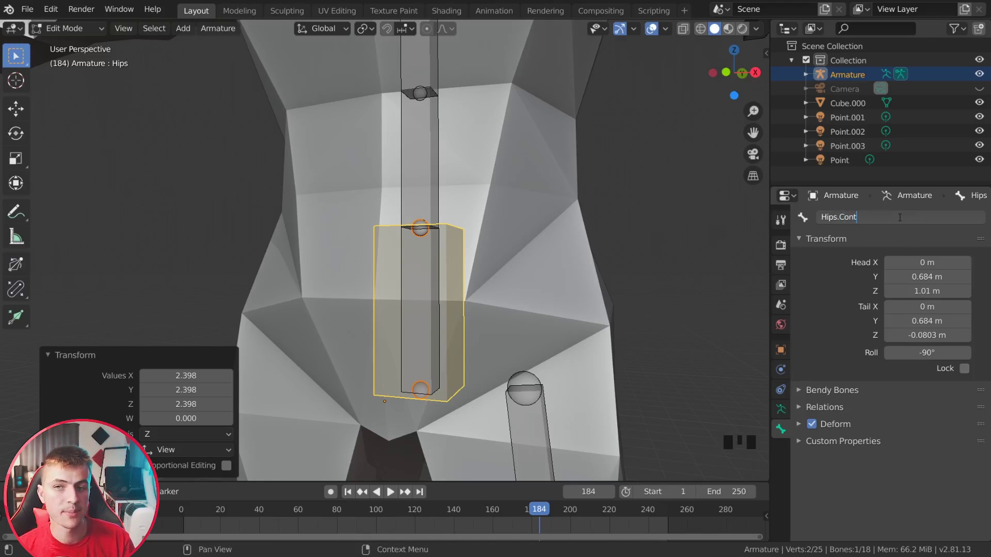
{"action": "type", "text": "rol"}
{"action": "key", "text": "Return"}
{"action": "key", "text": "g"}
{"action": "right_click", "coordinate": [331, 333]}
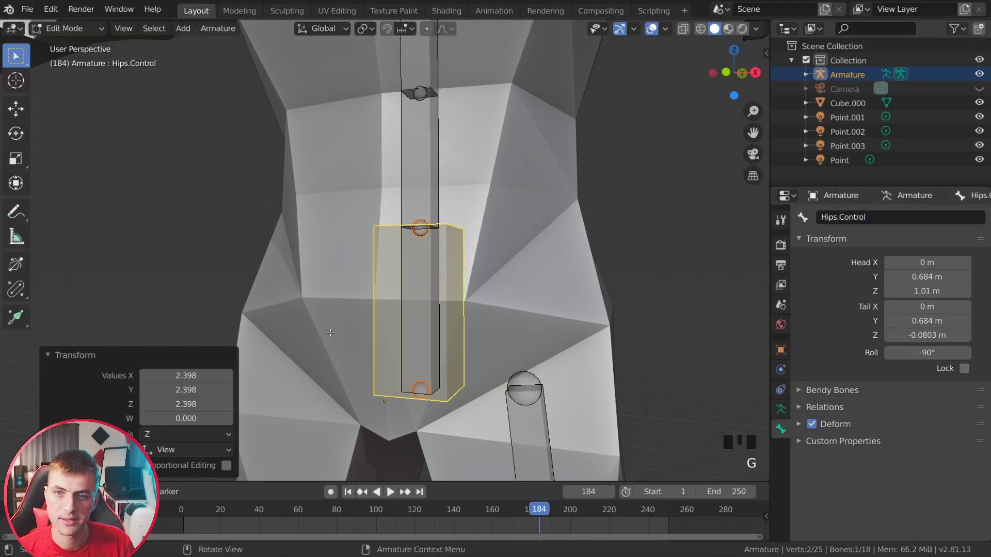
- Parent the right upper leg bone to the Hips.001 bone inside the hip control, keeping its offset
{"action": "scroll", "coordinate": [330, 333], "scroll_direction": "down", "scroll_amount": 3}
{"action": "left_click", "coordinate": [536, 326]}
{"action": "left_click", "coordinate": [536, 326]}
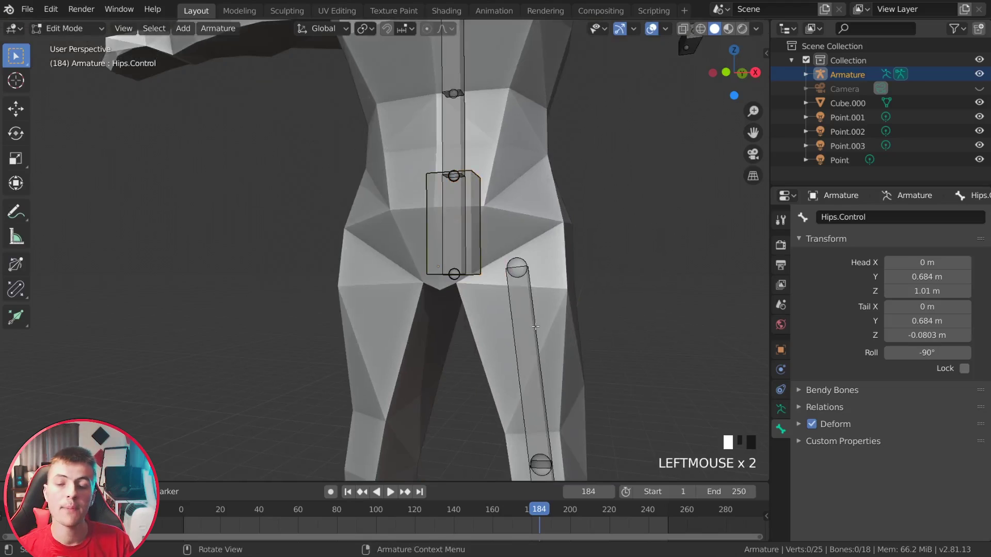
{"action": "left_click", "coordinate": [461, 249], "text": "shift"}
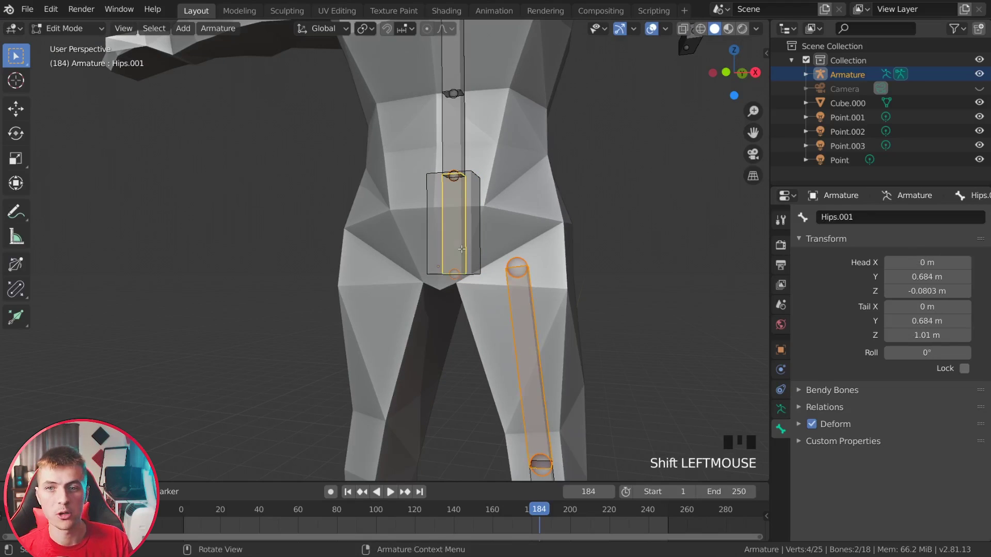
{"action": "key", "text": "ctrl+p"}
{"action": "left_click", "coordinate": [462, 251]}
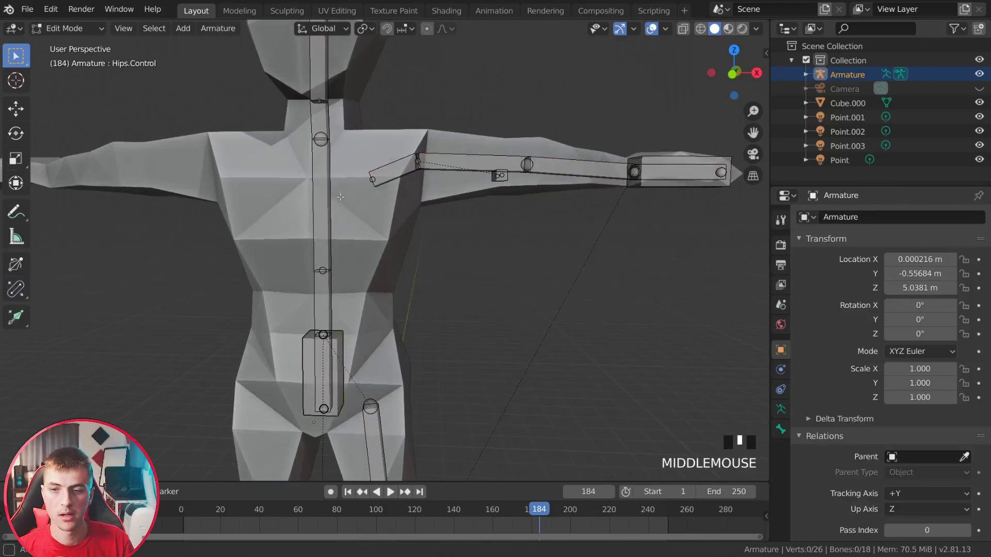
- Parent the Shoulder.R bone to the Chest bone with Keep Offset and deselect all bones
{"action": "left_click", "coordinate": [394, 168]}
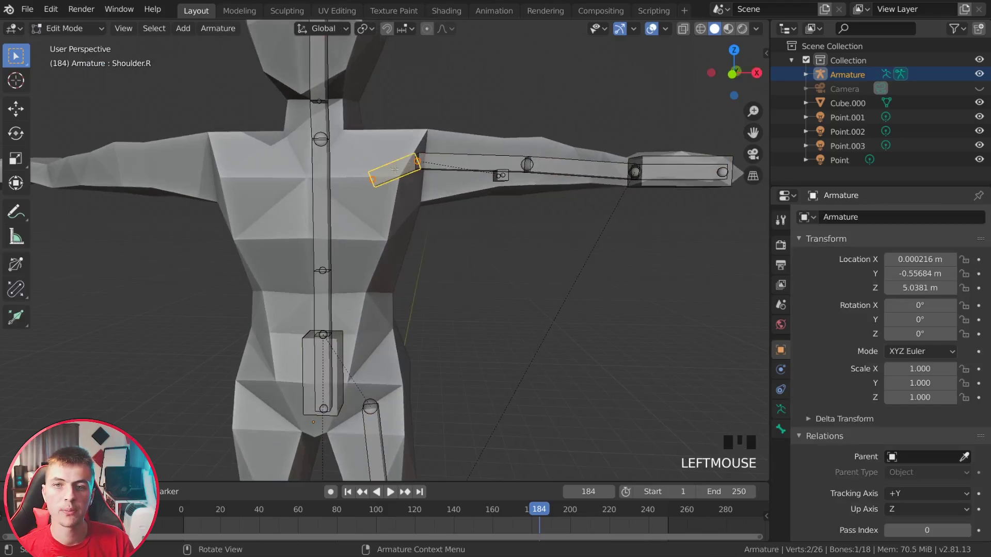
{"action": "left_click", "coordinate": [329, 174], "text": "shift"}
{"action": "key", "text": "ctrl+p"}
{"action": "left_click", "coordinate": [325, 184]}
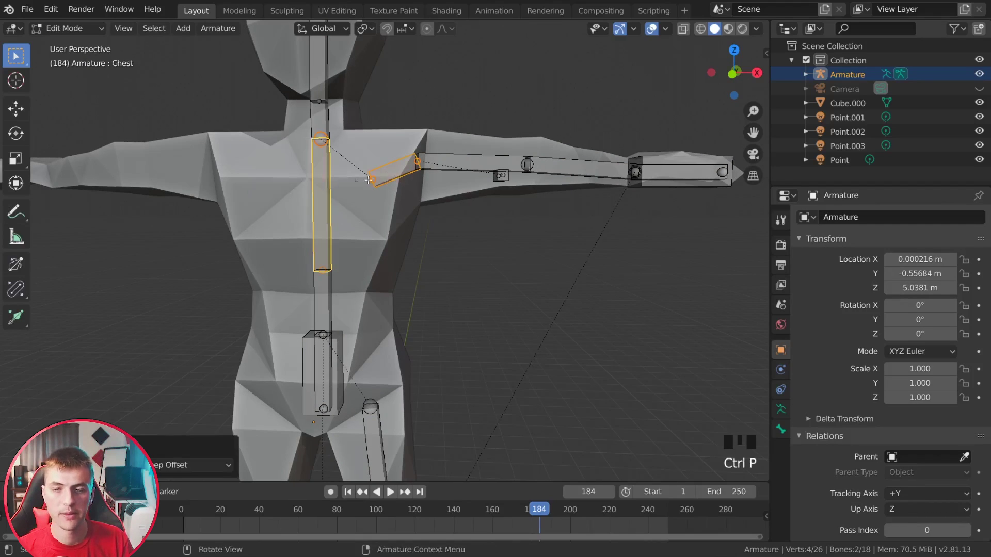
{"action": "key", "text": "alt+a"}
- Parent the LowerLeg.R.Control and Hand.R.Control bones to the root bone between the feet with Keep Offset
{"action": "middle_click_drag", "start_coordinate": [368, 179], "coordinate": [384, 188]}
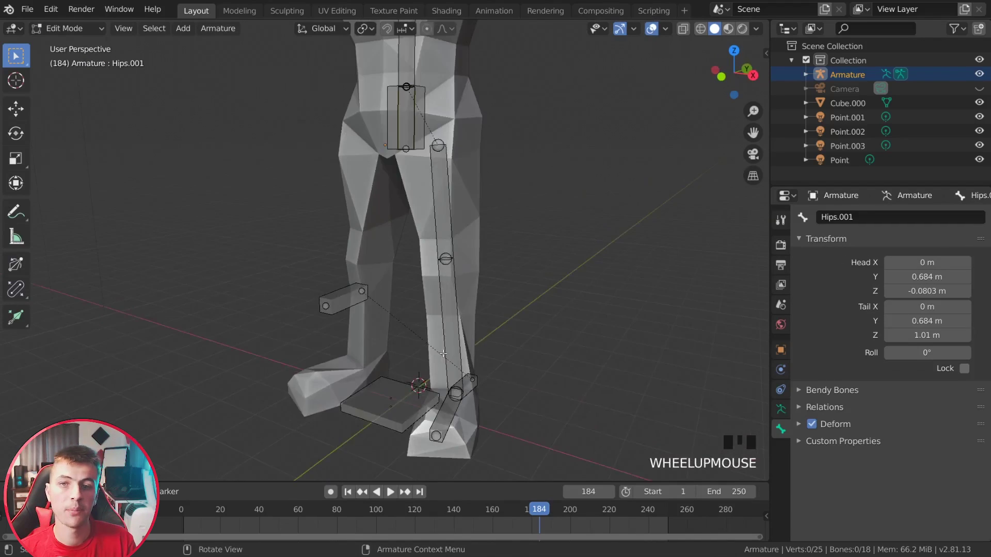
{"action": "scroll", "coordinate": [443, 354], "scroll_direction": "down", "scroll_amount": 1}
{"action": "left_click", "coordinate": [453, 366]}
{"action": "scroll", "coordinate": [506, 228], "scroll_direction": "down", "scroll_amount": 2}
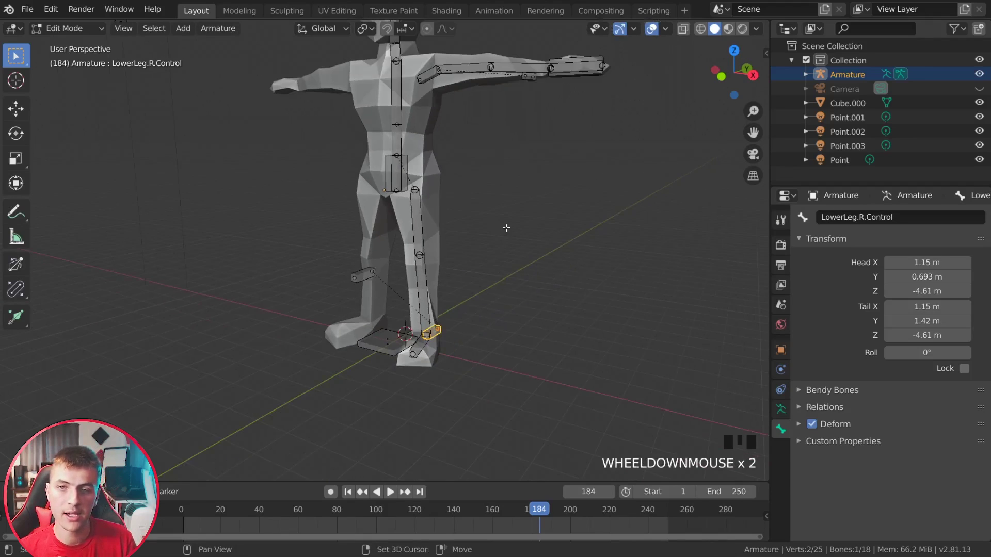
{"action": "middle_click_drag", "start_coordinate": [506, 228], "coordinate": [550, 186], "text": "shift"}
{"action": "scroll", "coordinate": [550, 186], "scroll_direction": "up", "scroll_amount": 1}
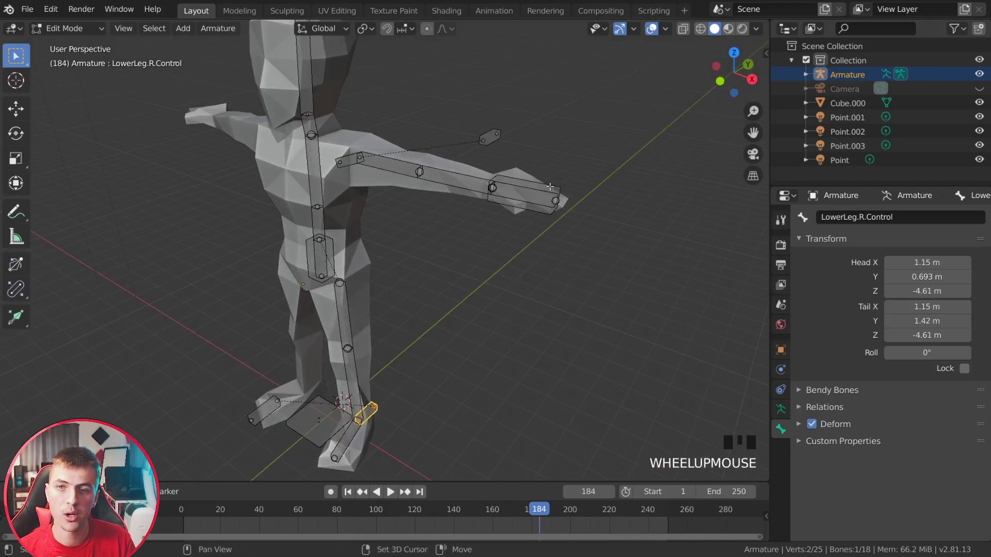
{"action": "left_click", "coordinate": [550, 187], "text": "shift"}
{"action": "middle_click_drag", "start_coordinate": [368, 372], "coordinate": [416, 328], "text": "shift"}
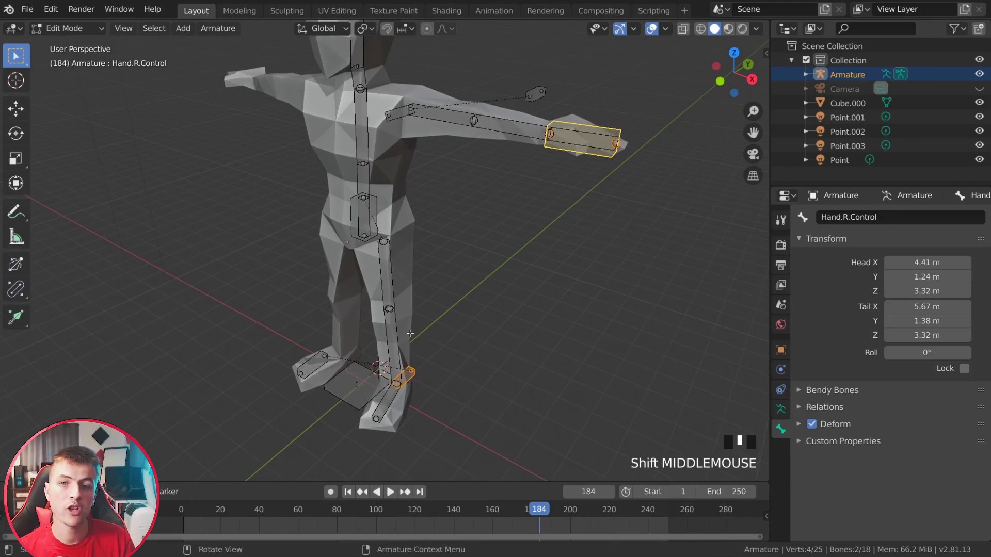
{"action": "left_click", "coordinate": [350, 399], "text": "shift"}
{"action": "key", "text": "ctrl+p"}
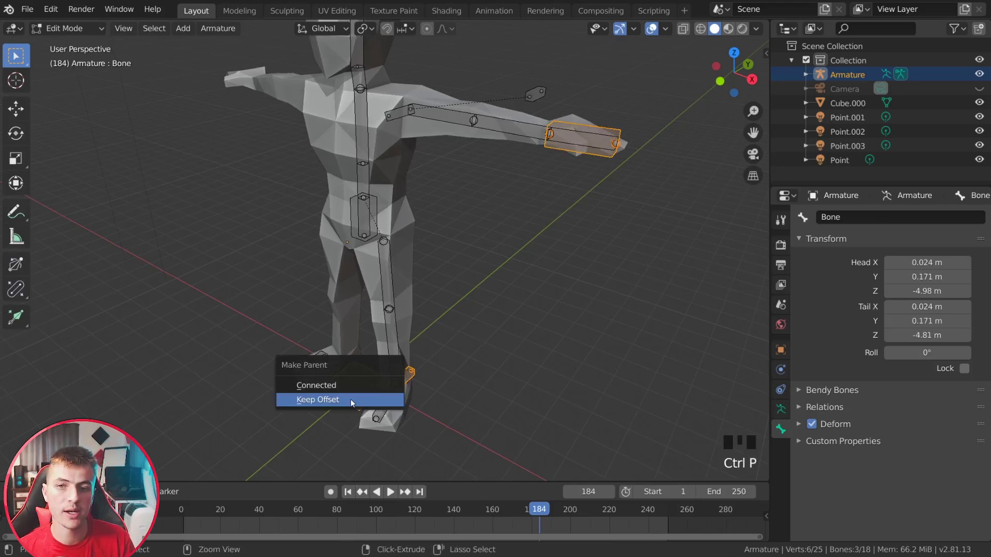
{"action": "left_click", "coordinate": [346, 402]}
- Parent the Hips.Control bone to the root bone between the feet, keeping its offset
{"action": "middle_click_drag", "start_coordinate": [347, 402], "coordinate": [335, 164]}
{"action": "left_click", "coordinate": [335, 164], "text": "shift"}
{"action": "left_click", "coordinate": [373, 430], "text": "shift"}
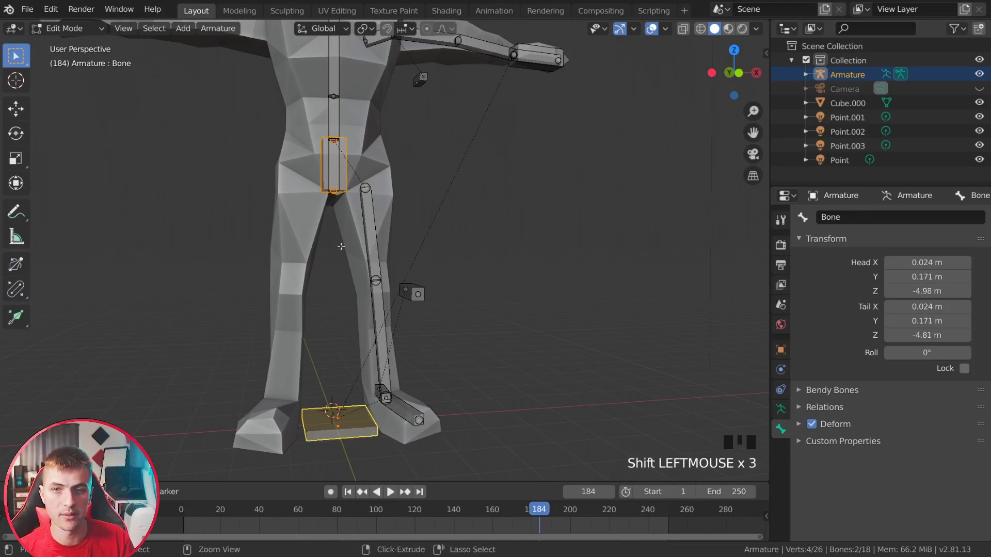
- Select the LowerLeg.R bone and switch the armature to Pose Mode
{"action": "middle_click_drag", "start_coordinate": [373, 430], "coordinate": [476, 406]}
{"action": "scroll", "coordinate": [476, 406], "scroll_direction": "up", "scroll_amount": 2}
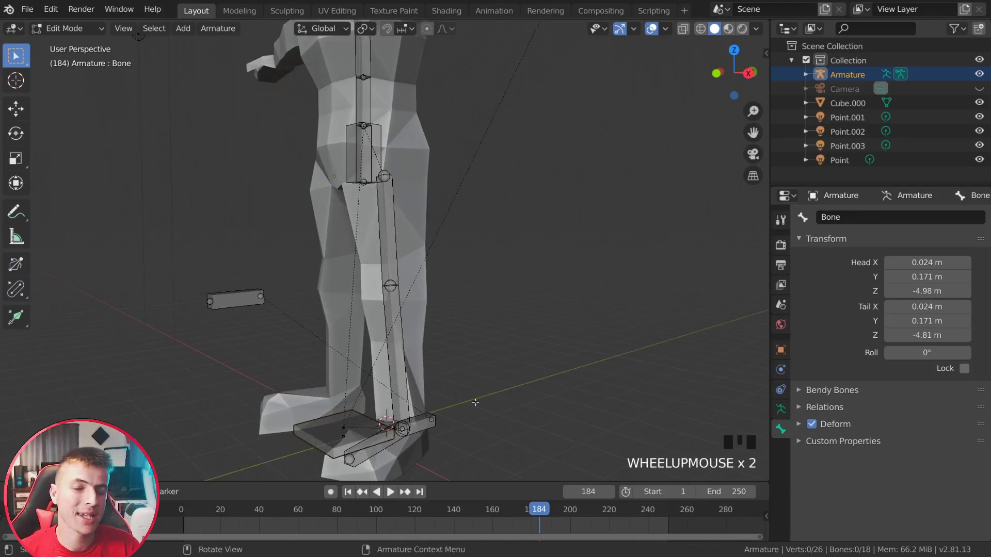
{"action": "left_click", "coordinate": [399, 343]}
{"action": "middle_click_drag", "start_coordinate": [399, 342], "coordinate": [596, 323], "text": "shift"}
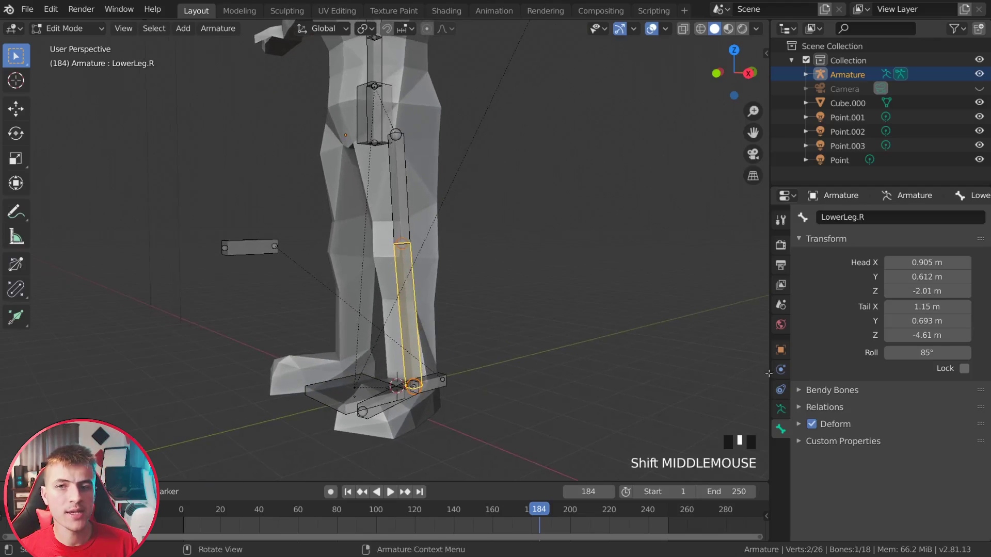
{"action": "left_click", "coordinate": [781, 408]}
{"action": "left_click", "coordinate": [72, 29]}
{"action": "left_click", "coordinate": [82, 81]}
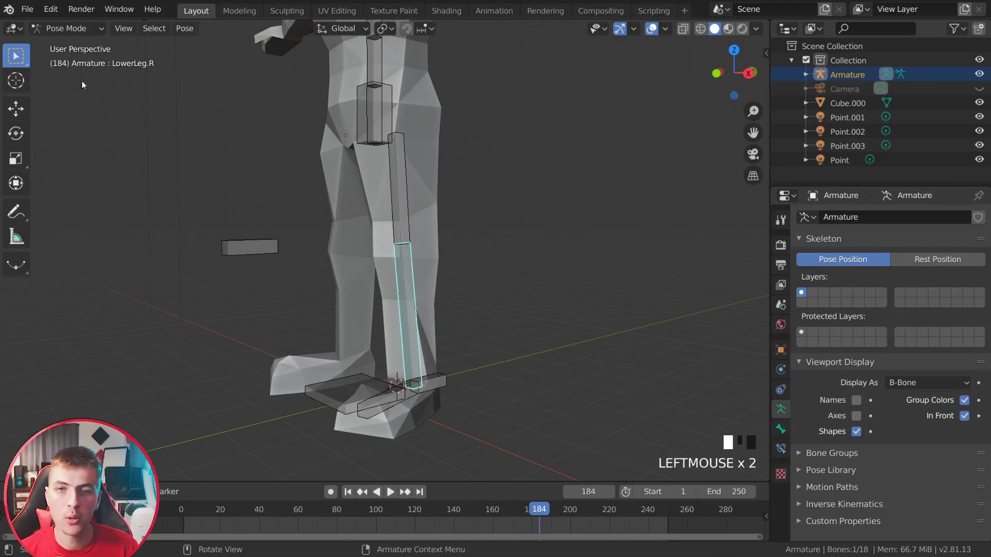
- Add an Inverse Kinematics constraint to LowerLeg.R targeting the Armature's LowerLeg.R.Control bone, with a chain length of 2
{"action": "left_click", "coordinate": [781, 449]}
{"action": "left_click", "coordinate": [846, 219]}
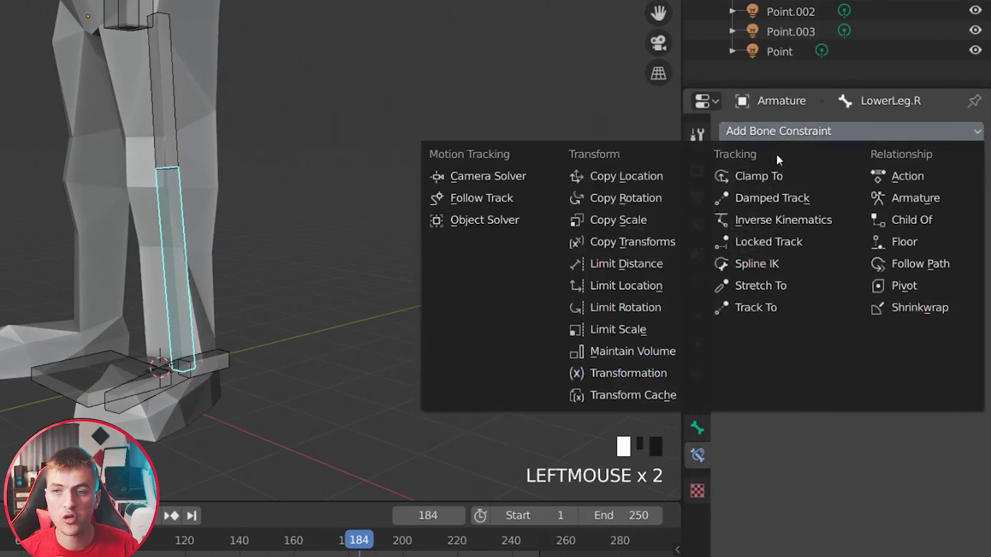
{"action": "left_click", "coordinate": [801, 221]}
{"action": "scroll", "coordinate": [187, 292], "scroll_direction": "down", "scroll_amount": 1}
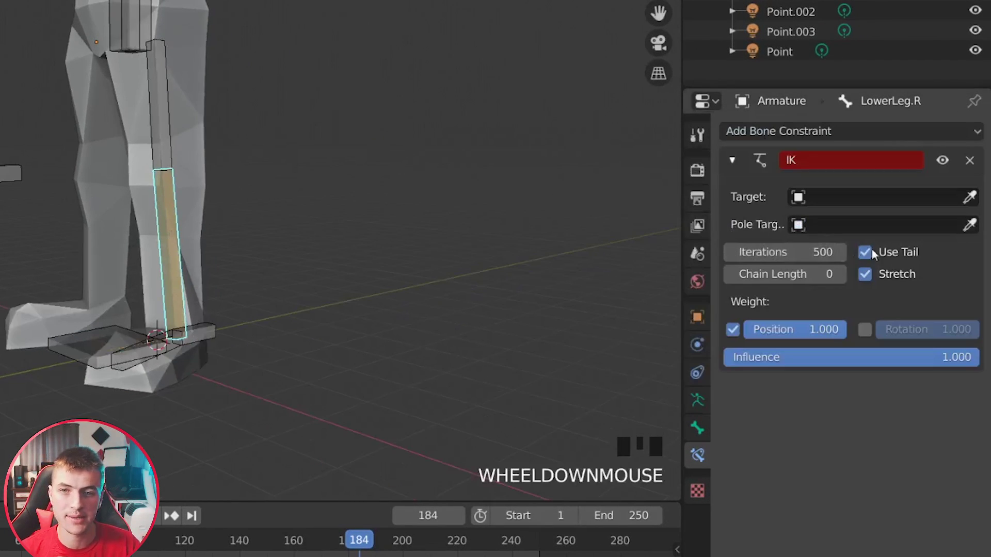
{"action": "left_click", "coordinate": [859, 198]}
{"action": "left_click", "coordinate": [842, 230]}
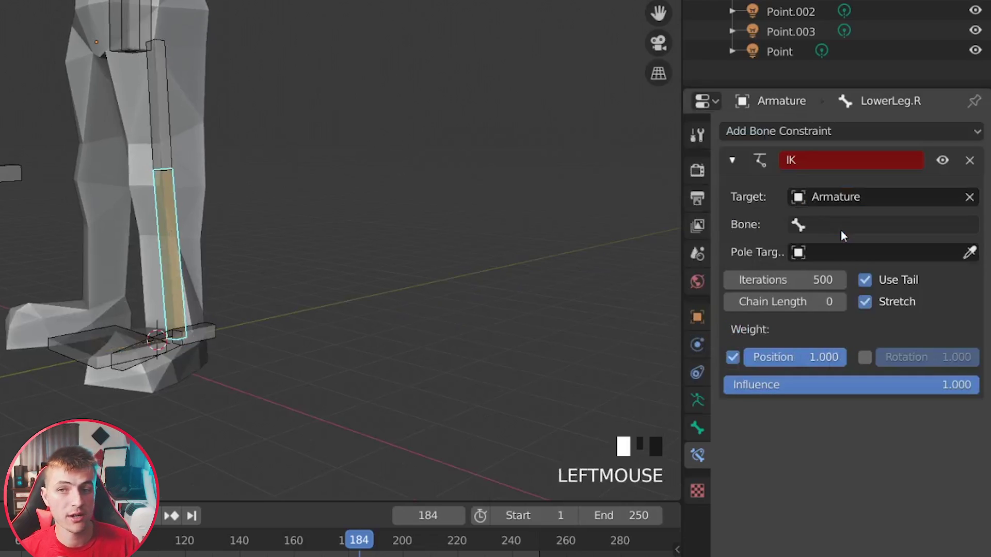
{"action": "left_click", "coordinate": [843, 223]}
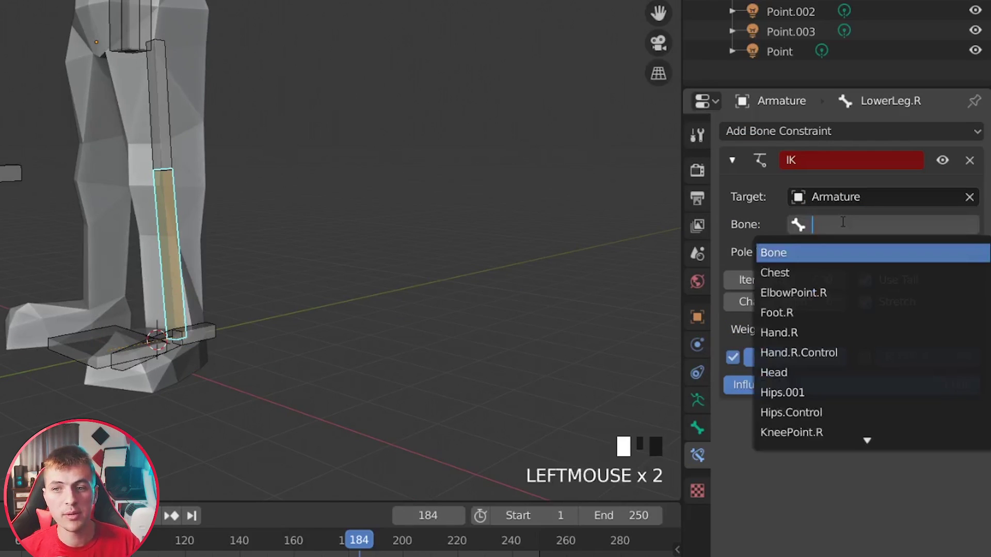
{"action": "scroll", "coordinate": [867, 433], "scroll_direction": "down", "scroll_amount": 4}
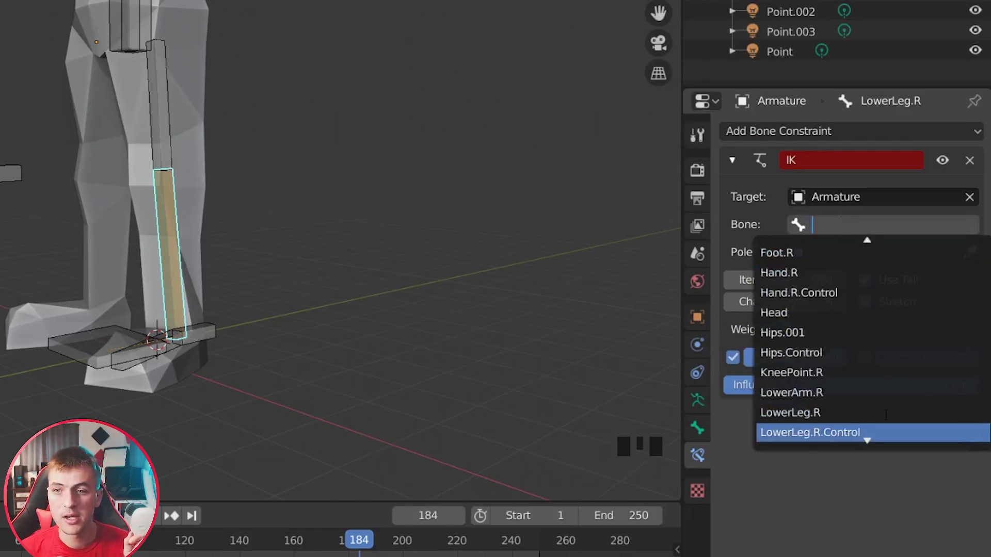
{"action": "left_click", "coordinate": [875, 412]}
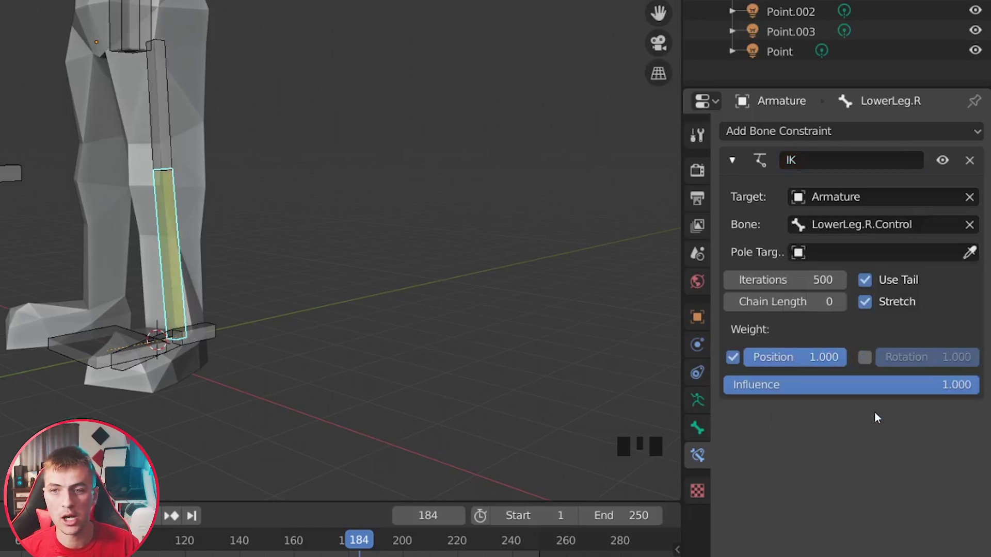
{"action": "left_click", "coordinate": [845, 304]}
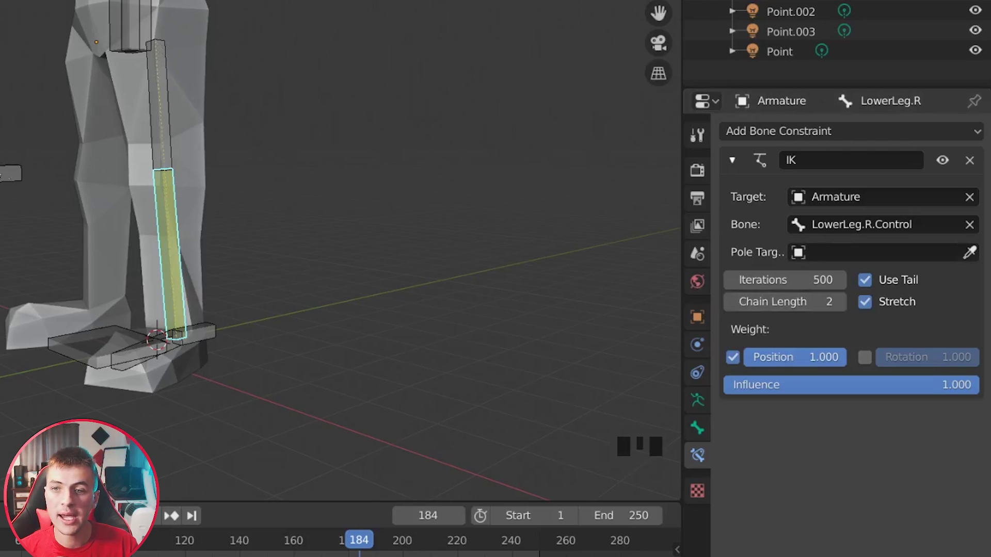
- Set the pole target of LowerLeg.R's IK constraint to the Armature's KneePoint.R bone
{"action": "middle_click_drag", "start_coordinate": [16, 221], "coordinate": [29, 220]}
{"action": "left_click", "coordinate": [826, 249]}
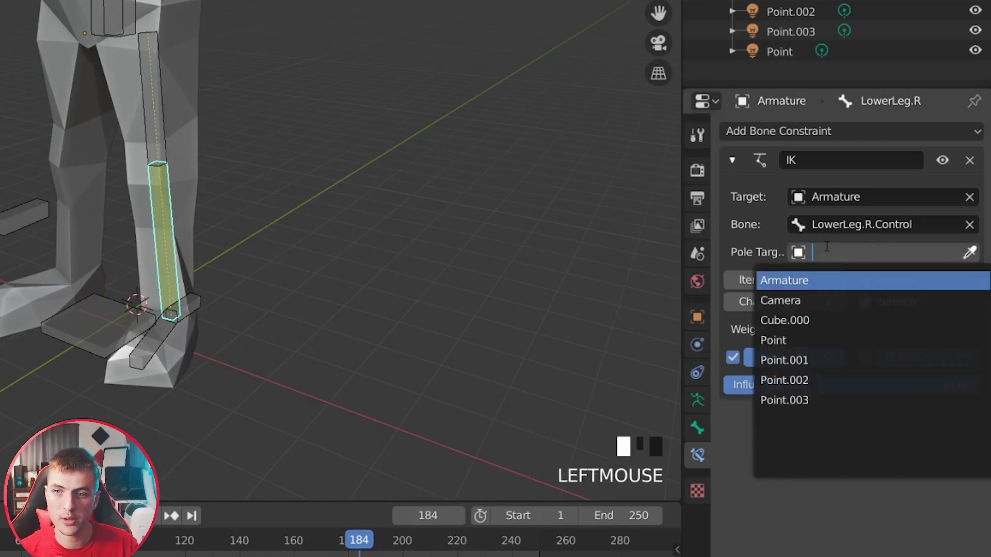
{"action": "left_click", "coordinate": [833, 279]}
{"action": "left_click", "coordinate": [857, 280]}
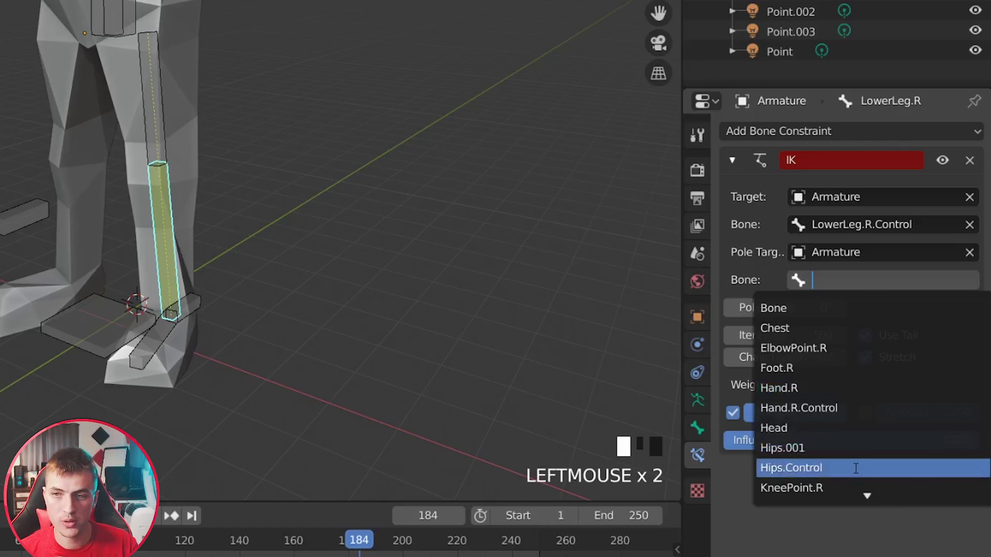
{"action": "scroll", "coordinate": [851, 444], "scroll_direction": "down", "scroll_amount": 5}
{"action": "left_click", "coordinate": [814, 328]}
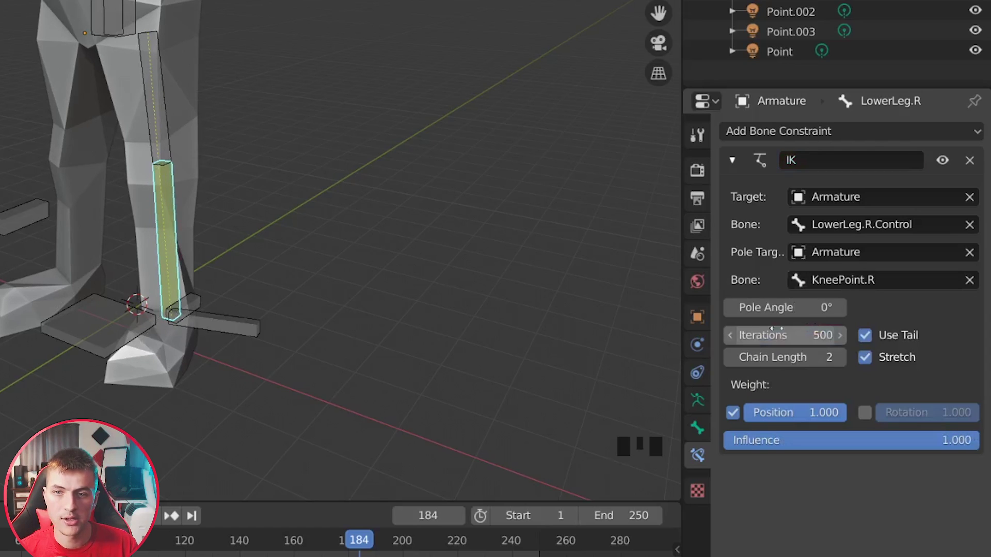
- Adjust the pole angle of LowerLeg.R's IK constraint so the leg and foot bones line up with the mesh
{"action": "middle_click_drag", "start_coordinate": [186, 310], "coordinate": [204, 299]}
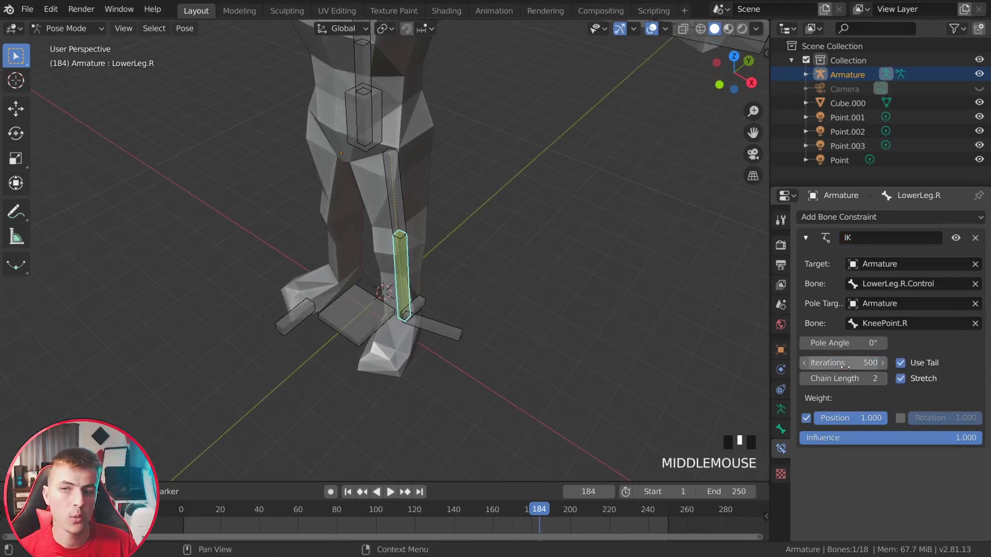
{"action": "left_click", "coordinate": [846, 344]}
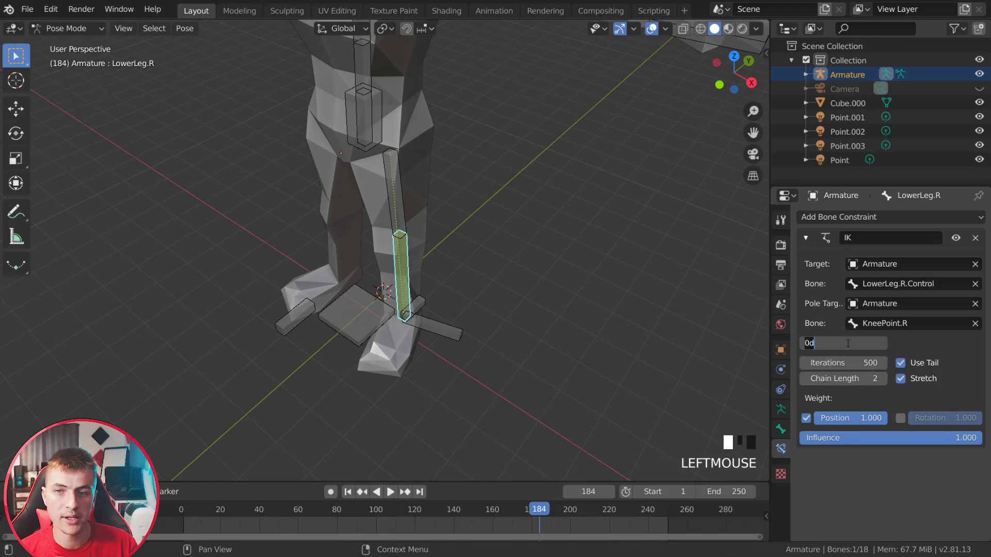
{"action": "key", "text": "Return"}
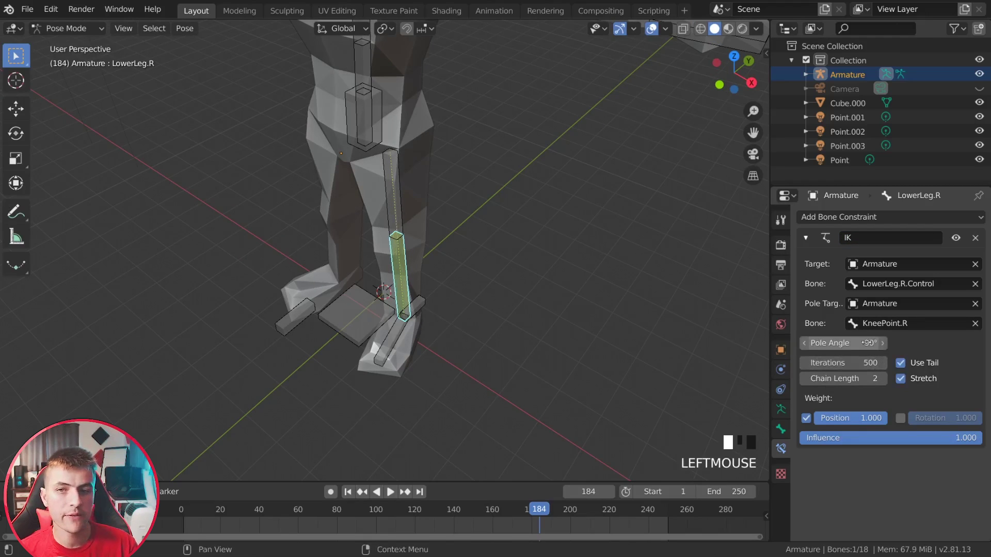
- Test the leg IK by moving the LowerLeg.R.Control bone, and leave it in its original position
{"action": "middle_click_drag", "start_coordinate": [546, 345], "coordinate": [460, 304]}
{"action": "left_click", "coordinate": [437, 369]}
{"action": "middle_click_drag", "start_coordinate": [457, 369], "coordinate": [450, 375]}
{"action": "key", "text": "g"}
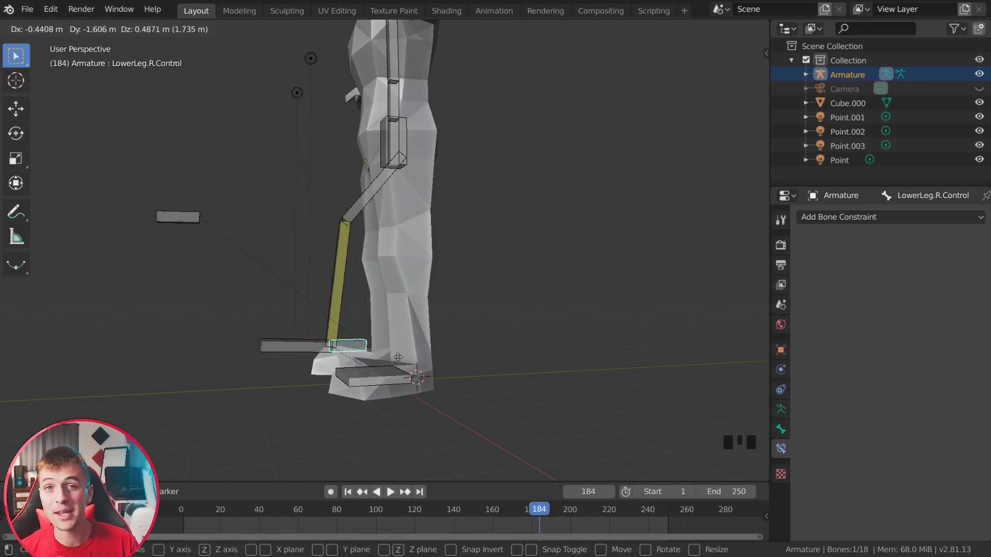
{"action": "left_click", "coordinate": [490, 309]}
- Add an Inverse Kinematics constraint to the LowerArm.R bone targeting the Armature's Hand.R.Control bone
{"action": "middle_click_drag", "start_coordinate": [490, 310], "coordinate": [538, 283]}
{"action": "scroll", "coordinate": [471, 284], "scroll_direction": "up", "scroll_amount": 2}
{"action": "left_click", "coordinate": [449, 191]}
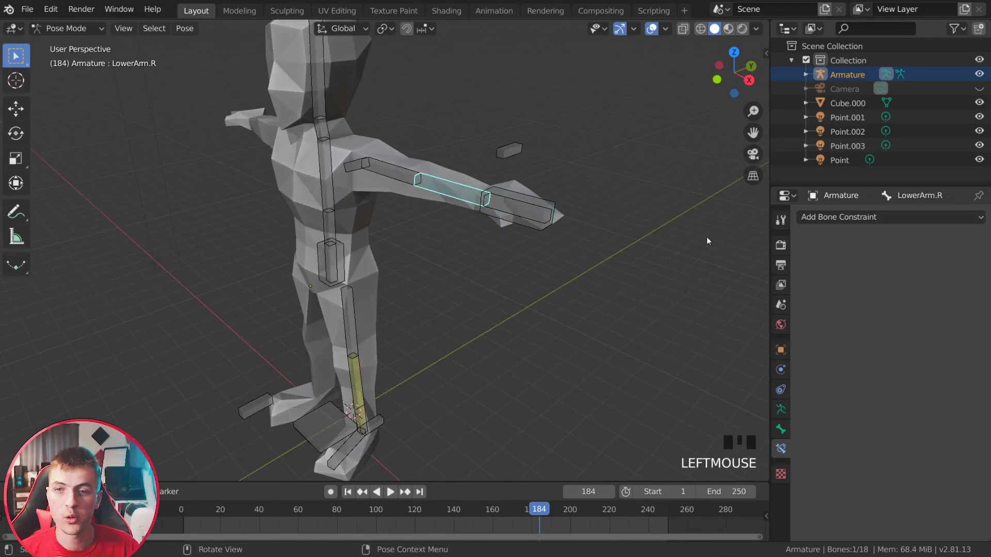
{"action": "left_click", "coordinate": [841, 217]}
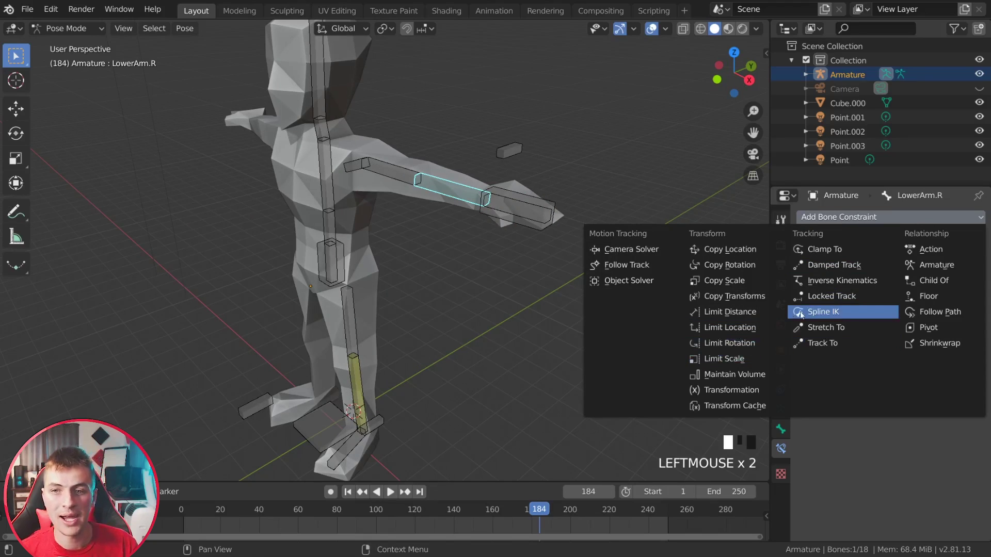
{"action": "left_click", "coordinate": [885, 279]}
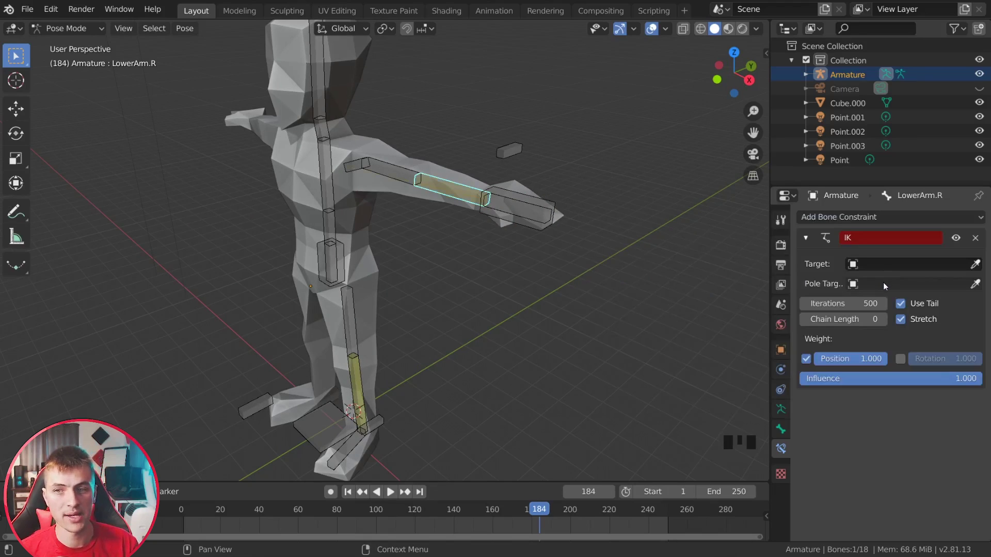
{"action": "left_click", "coordinate": [891, 264]}
{"action": "left_click", "coordinate": [896, 285]}
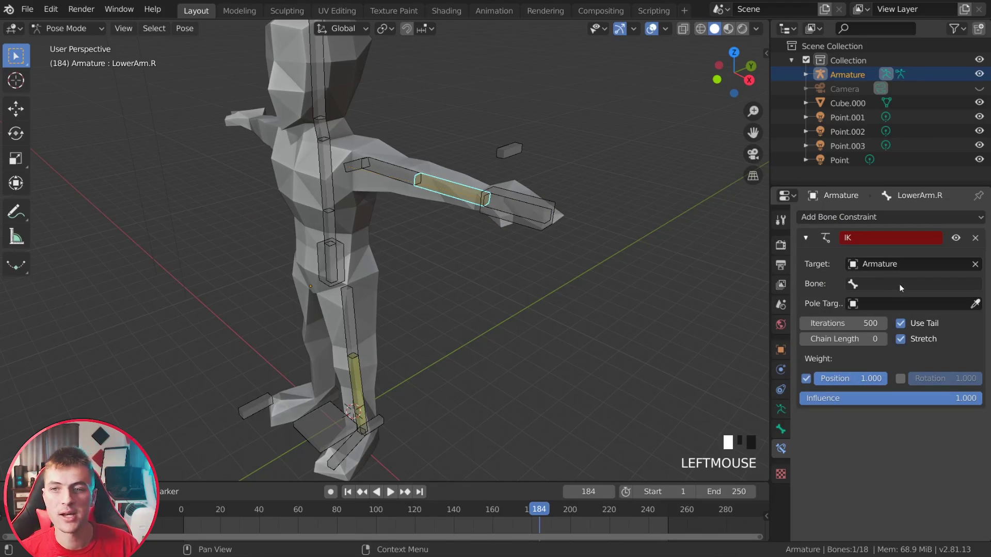
{"action": "left_click", "coordinate": [902, 282]}
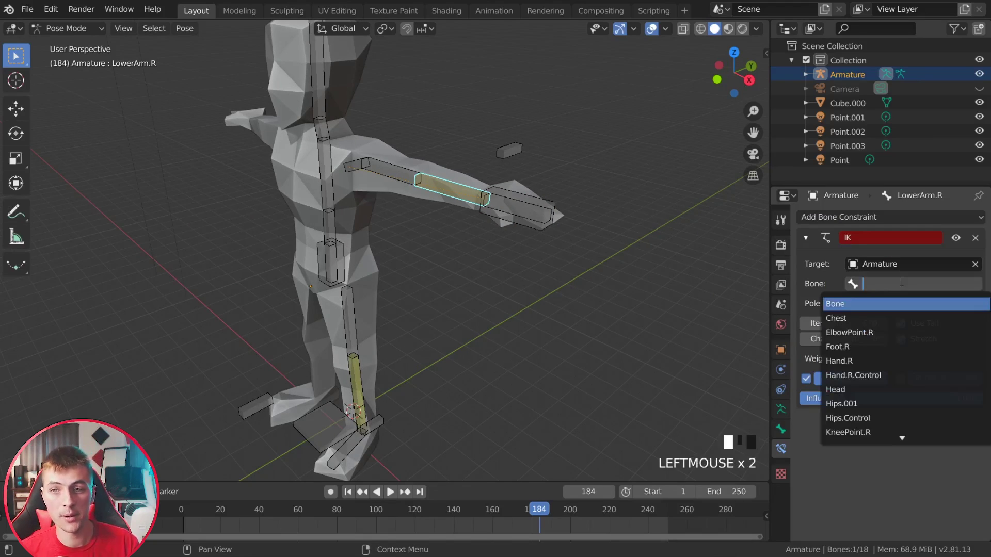
{"action": "left_click", "coordinate": [915, 376]}
- Set the pole target of LowerArm.R's IK constraint to the Armature's ElbowPoint.R bone
{"action": "left_click", "coordinate": [909, 302]}
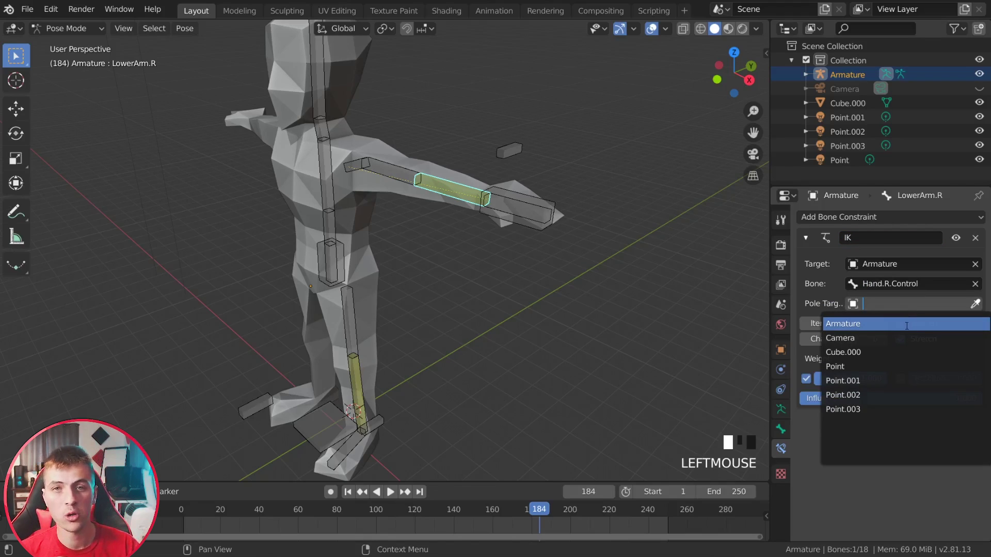
{"action": "left_click", "coordinate": [907, 324]}
{"action": "left_click", "coordinate": [906, 323]}
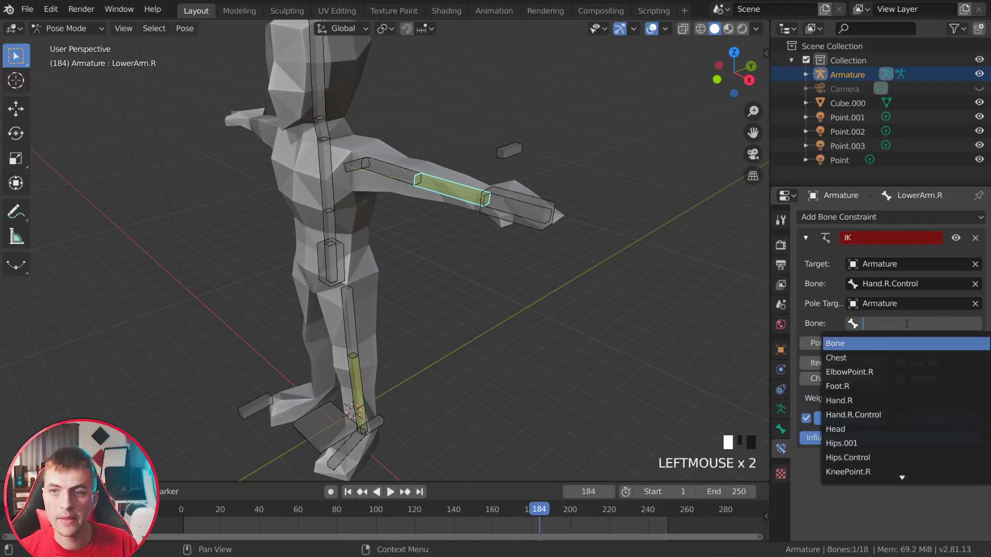
{"action": "left_click", "coordinate": [910, 372]}
- Set the pole angle of LowerArm.R's IK constraint to 180°
{"action": "scroll", "coordinate": [490, 169], "scroll_direction": "down", "scroll_amount": 2}
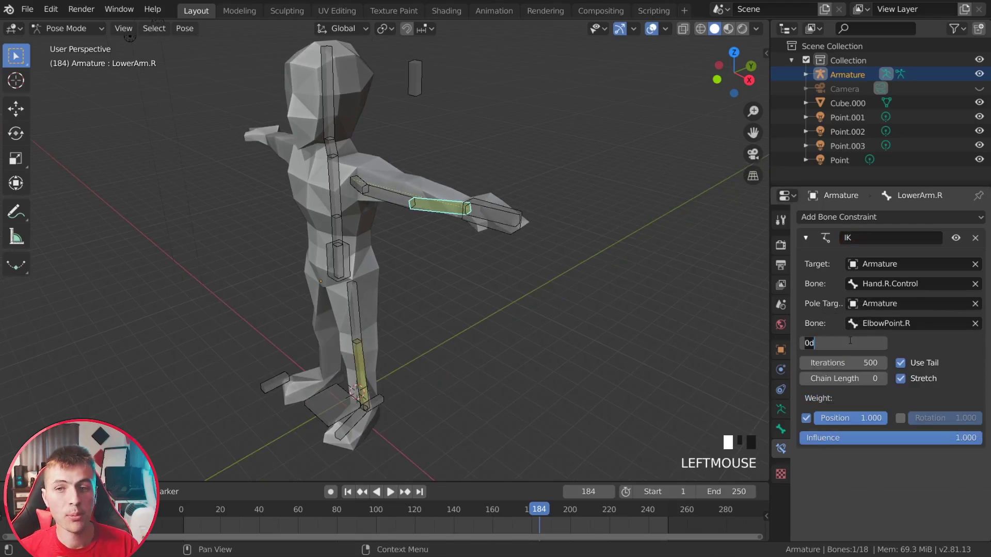
{"action": "left_click", "coordinate": [847, 337]}
{"action": "type", "text": "180"}
{"action": "key", "text": "Return"}
- Test the arm IK by moving the Hand.R.Control bone, cancelling each move
{"action": "middle_click_drag", "start_coordinate": [633, 279], "coordinate": [516, 122]}
{"action": "scroll", "coordinate": [550, 137], "scroll_direction": "down", "scroll_amount": 1}
{"action": "key", "text": "KP_3"}
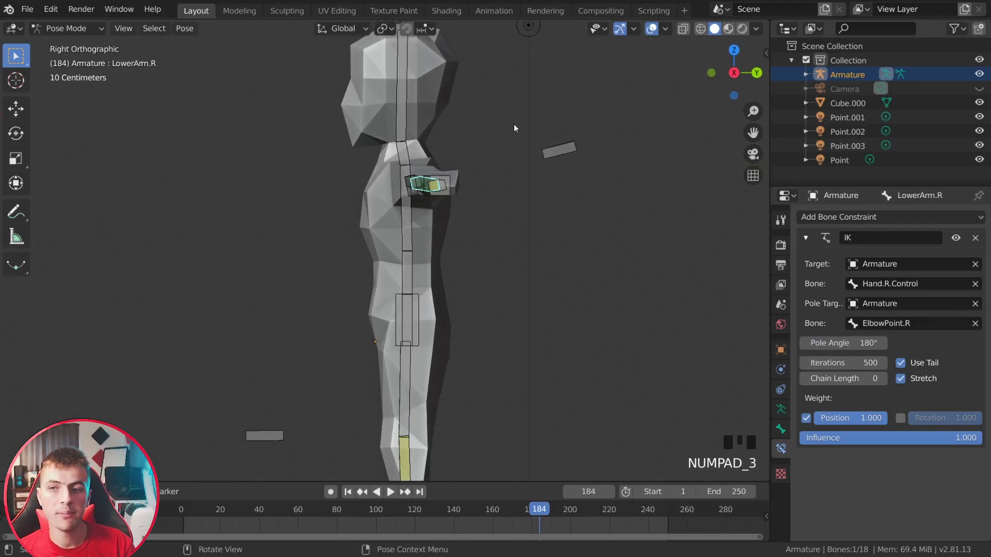
{"action": "left_click", "coordinate": [439, 185]}
{"action": "middle_click_drag", "start_coordinate": [438, 184], "coordinate": [483, 291]}
{"action": "key", "text": "g"}
{"action": "right_click", "coordinate": [555, 219]}
{"action": "key", "text": "g"}
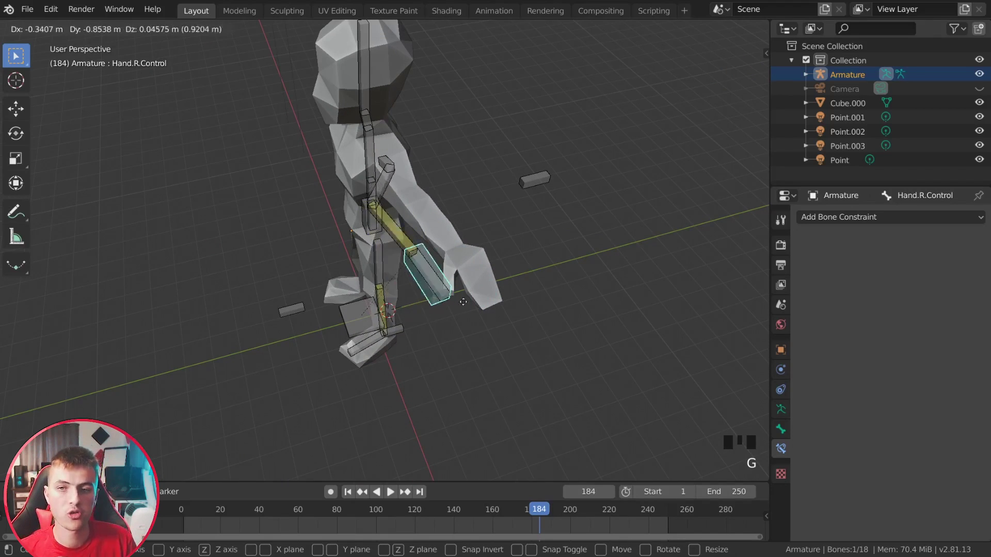
{"action": "right_click", "coordinate": [491, 285]}
- Edit the armature and move the elbow joint between UpperArm.R and LowerArm.R about -0.02 m in X and 0.1 m in Y
{"action": "left_click", "coordinate": [447, 245]}
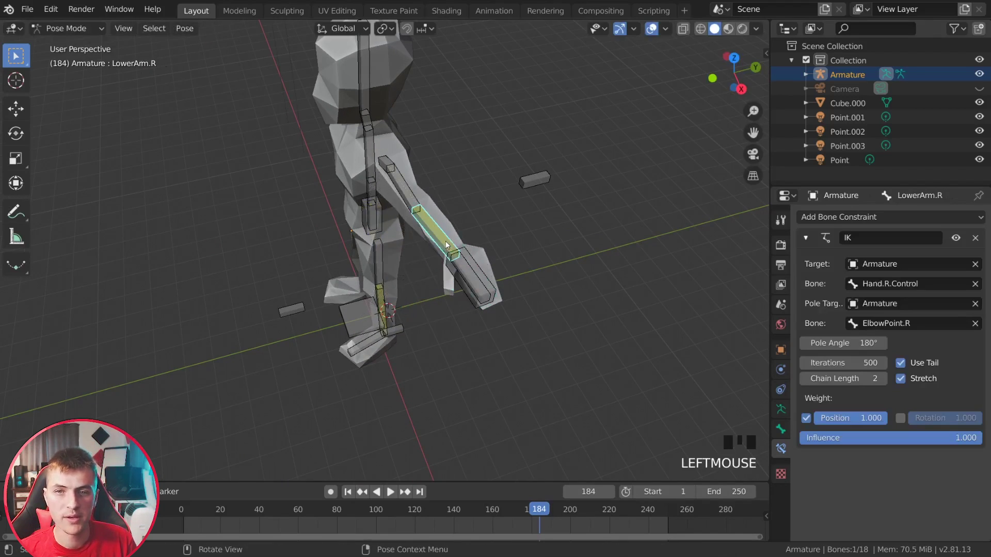
{"action": "scroll", "coordinate": [389, 233], "scroll_direction": "up", "scroll_amount": 2}
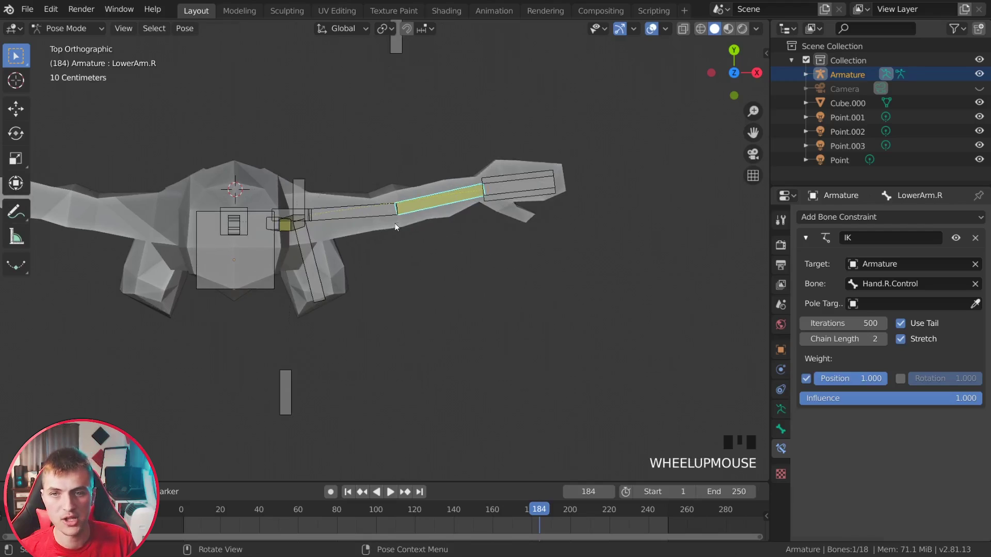
{"action": "key", "text": "Tab"}
{"action": "left_click", "coordinate": [397, 209]}
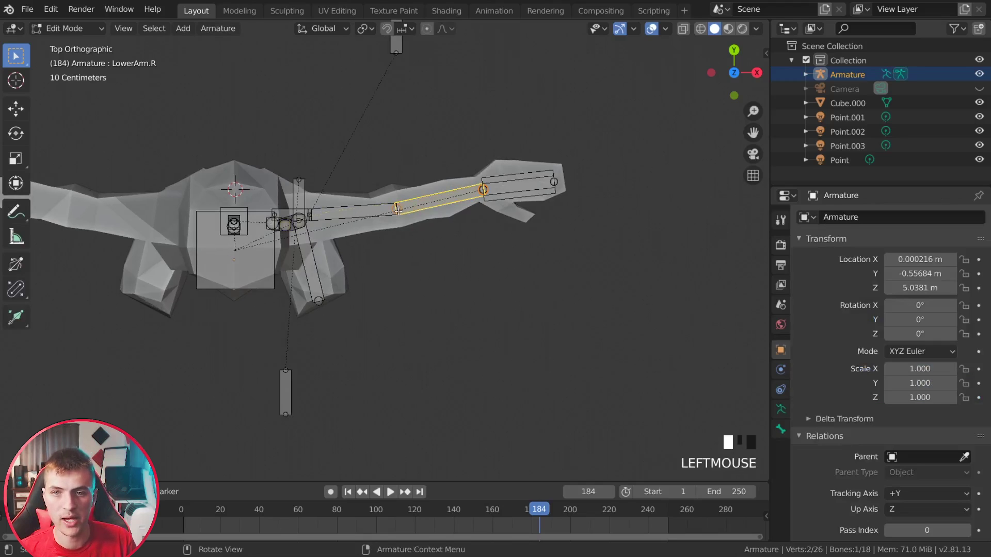
{"action": "key", "text": "g"}
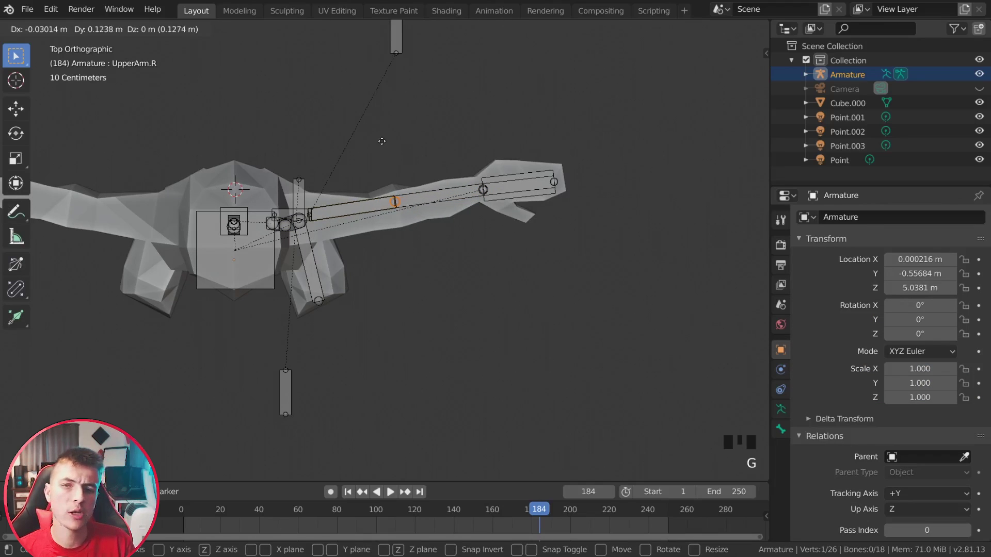
{"action": "left_click", "coordinate": [387, 156]}
- Move the Shoulder.R bone about -0.17 m along the global Y axis
{"action": "middle_click_drag", "start_coordinate": [387, 156], "coordinate": [298, 184]}
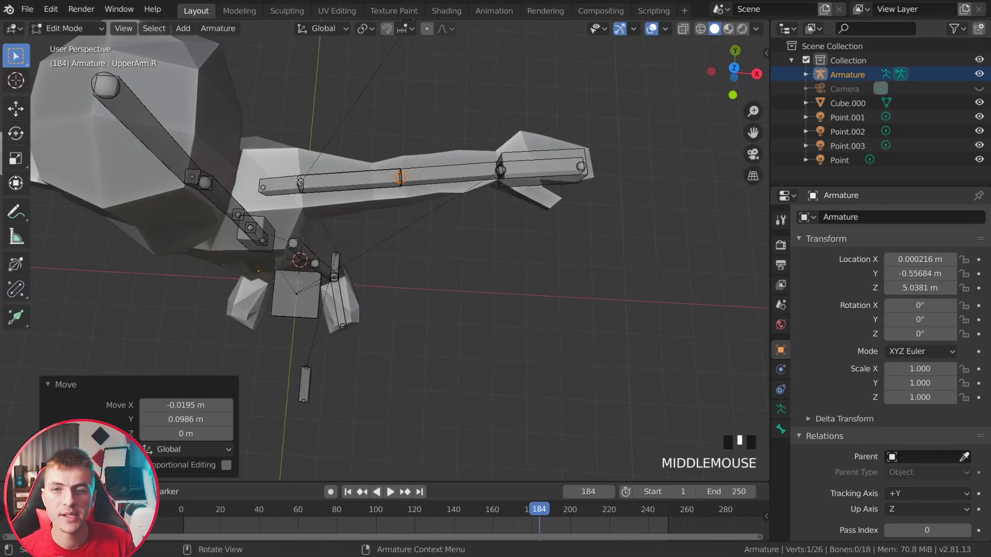
{"action": "left_click", "coordinate": [300, 184]}
{"action": "key", "text": "KP_7"}
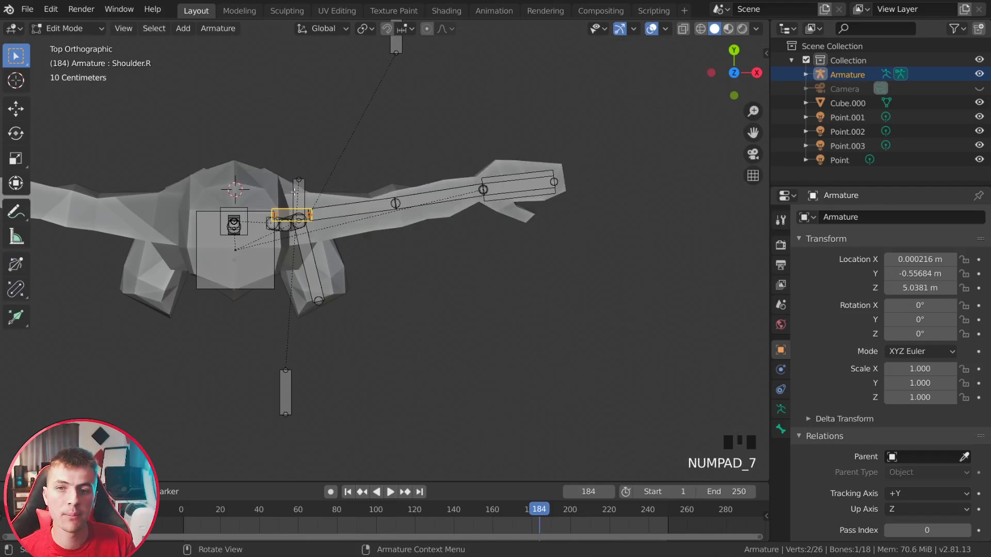
{"action": "key", "text": "g"}
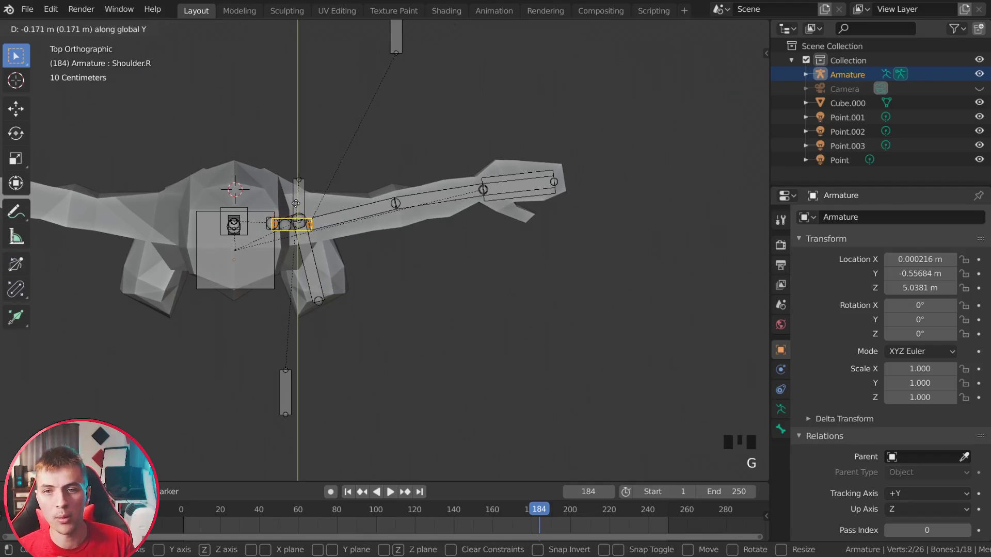
{"action": "left_click", "coordinate": [296, 204]}
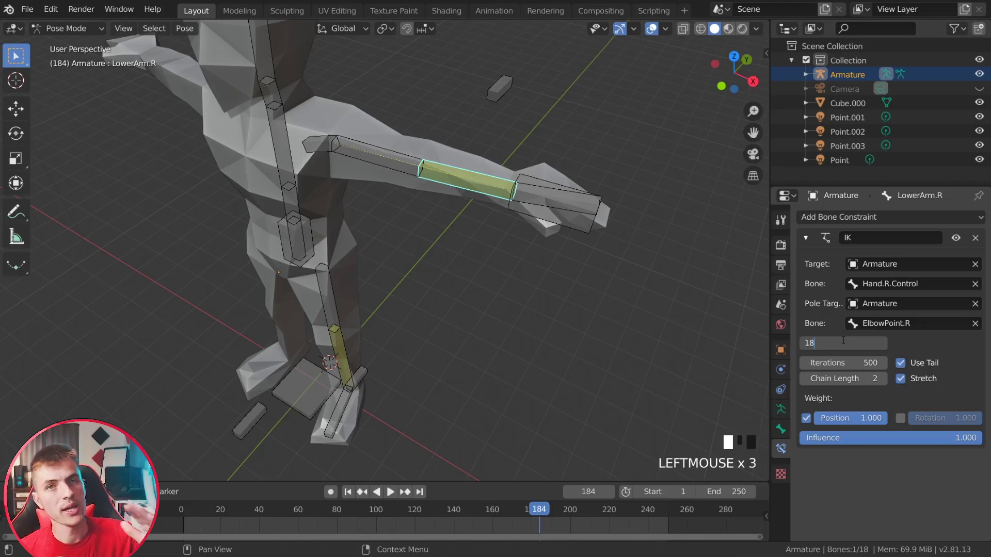
- Test the right arm in pose mode by moving the hand bone and the Hand.R.Control bone, cancelling each move
{"action": "middle_click_drag", "start_coordinate": [356, 330], "coordinate": [416, 334]}
{"action": "key", "text": "KP_7"}
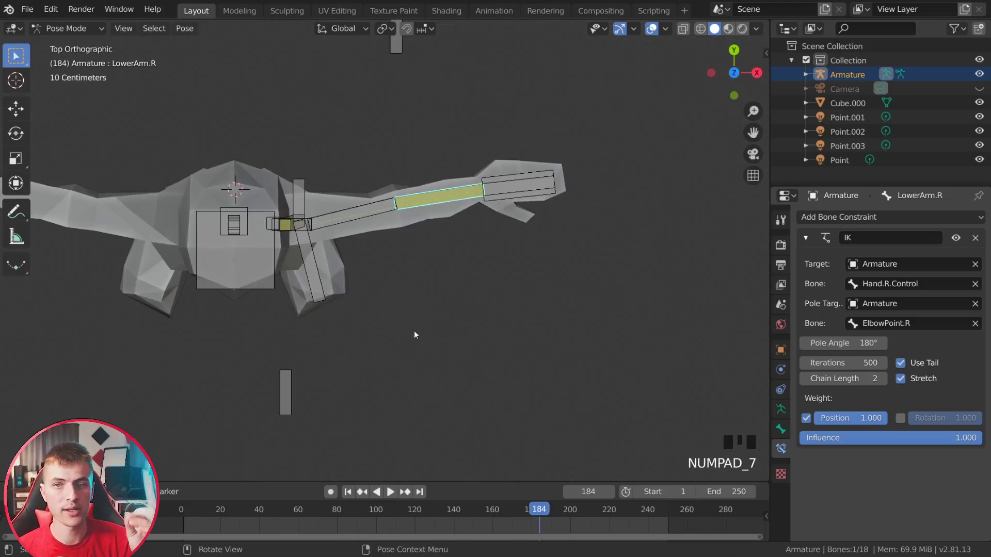
{"action": "left_click", "coordinate": [546, 196]}
{"action": "key", "text": "g"}
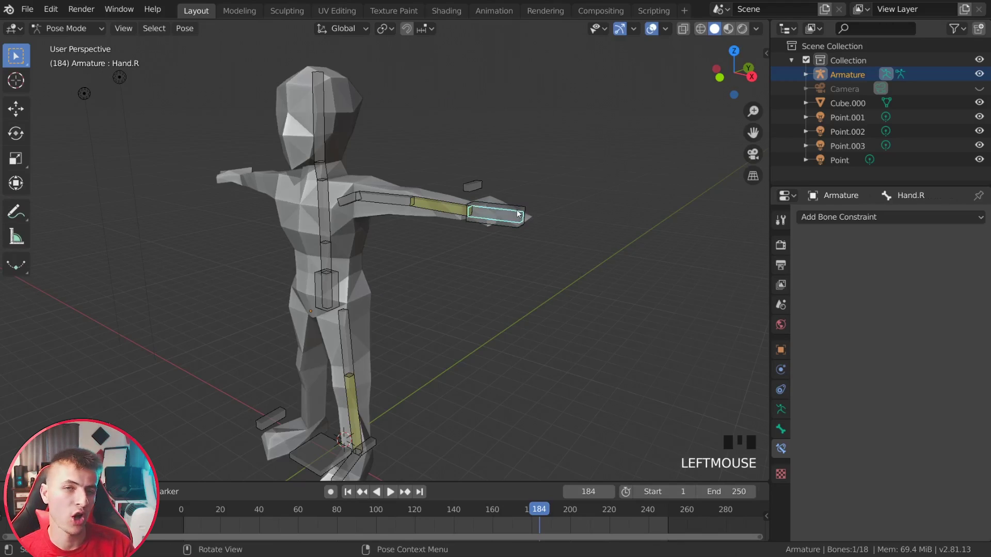
{"action": "key", "text": "g"}
{"action": "key", "text": "Escape"}
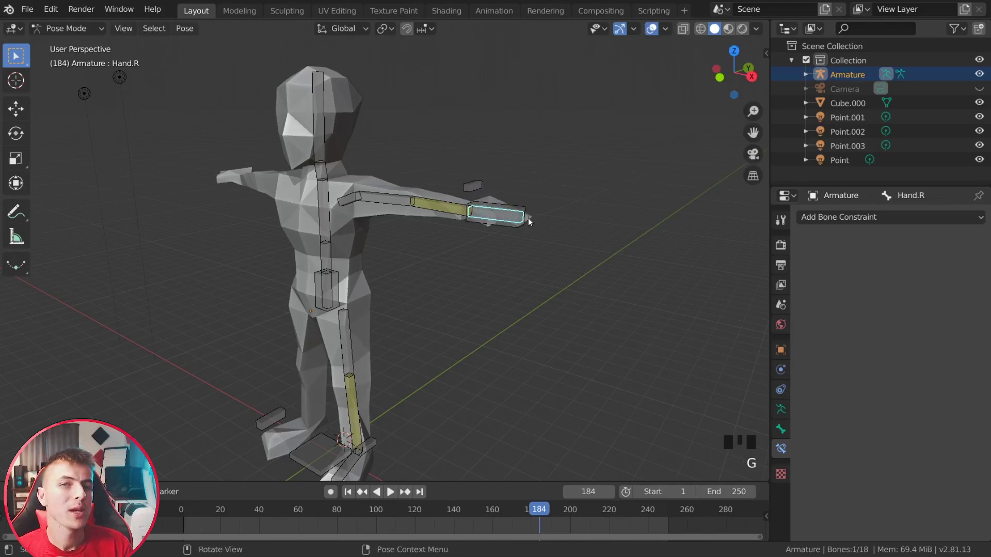
{"action": "key", "text": "g"}
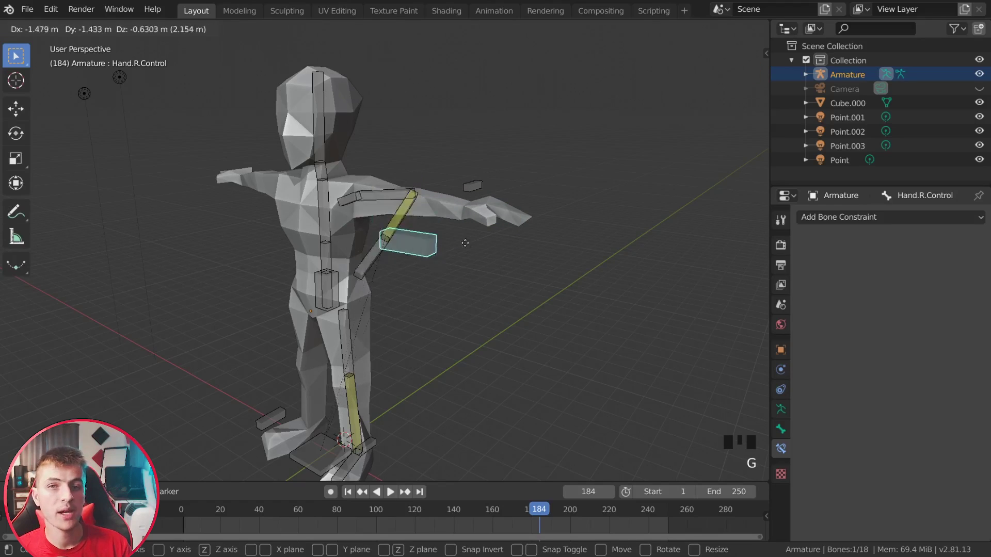
{"action": "key", "text": "Escape"}
- Add a Copy Rotation constraint to the Hand.R bone targeting the Armature's Hand.R.Control bone
{"action": "scroll", "coordinate": [478, 237], "scroll_direction": "up", "scroll_amount": 1}
{"action": "mouse_move", "coordinate": [480, 236]}
{"action": "middle_mouse_down", "text": "shift"}
{"action": "mouse_move", "coordinate": [487, 251]}
{"action": "mouse_move", "coordinate": [477, 237]}
{"action": "middle_mouse_up", "text": "shift"}
{"action": "left_click", "coordinate": [842, 217]}
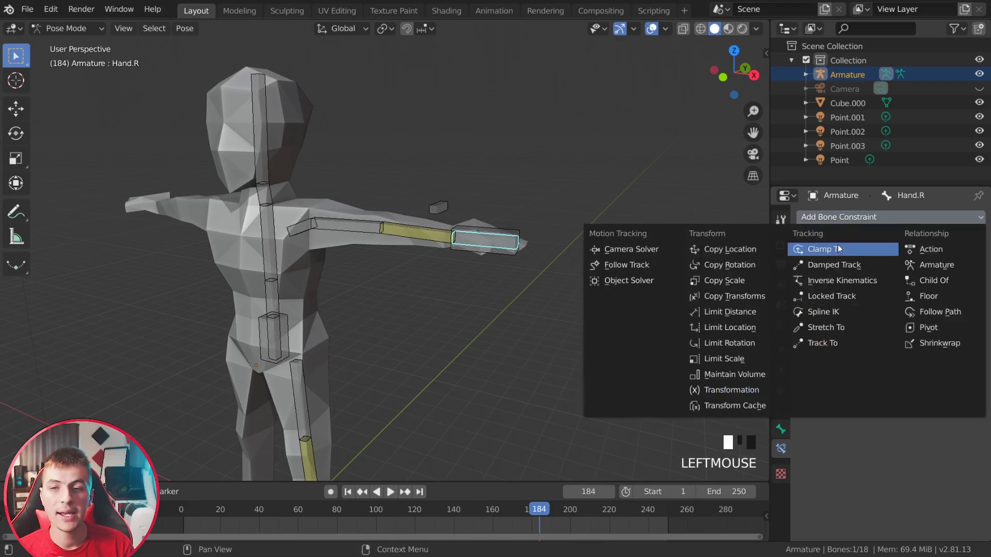
{"action": "left_click", "coordinate": [755, 268]}
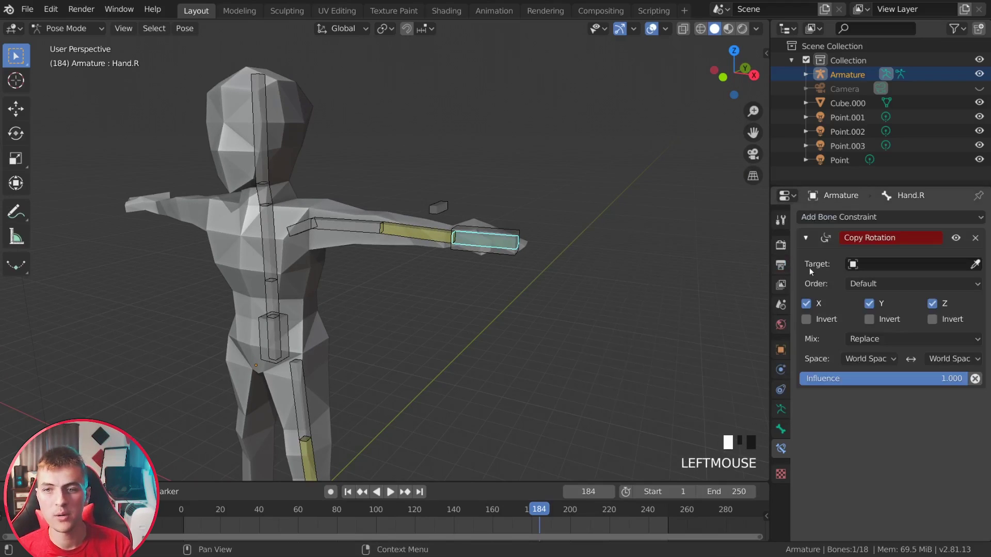
{"action": "left_click", "coordinate": [877, 264]}
{"action": "left_click", "coordinate": [867, 284]}
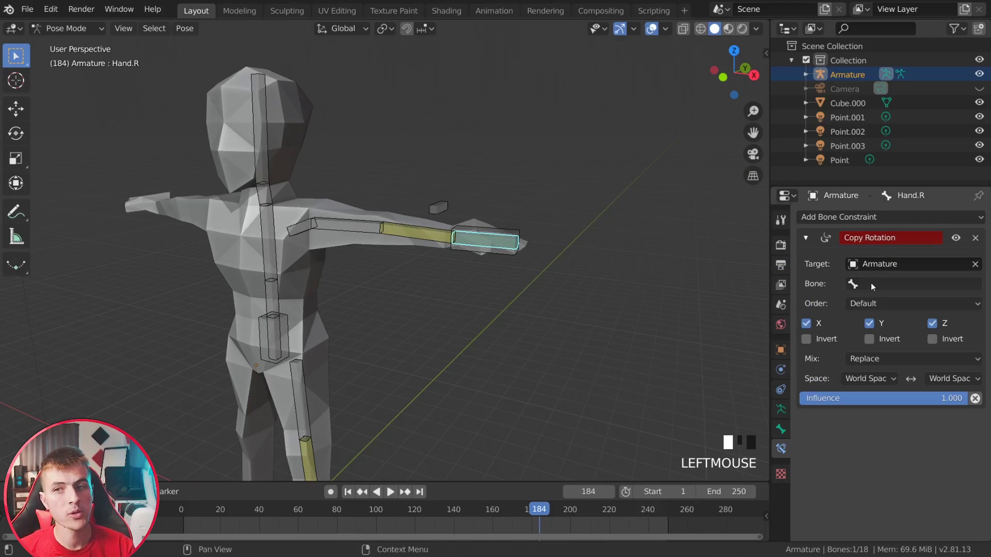
{"action": "left_click", "coordinate": [873, 284]}
{"action": "left_click", "coordinate": [911, 375]}
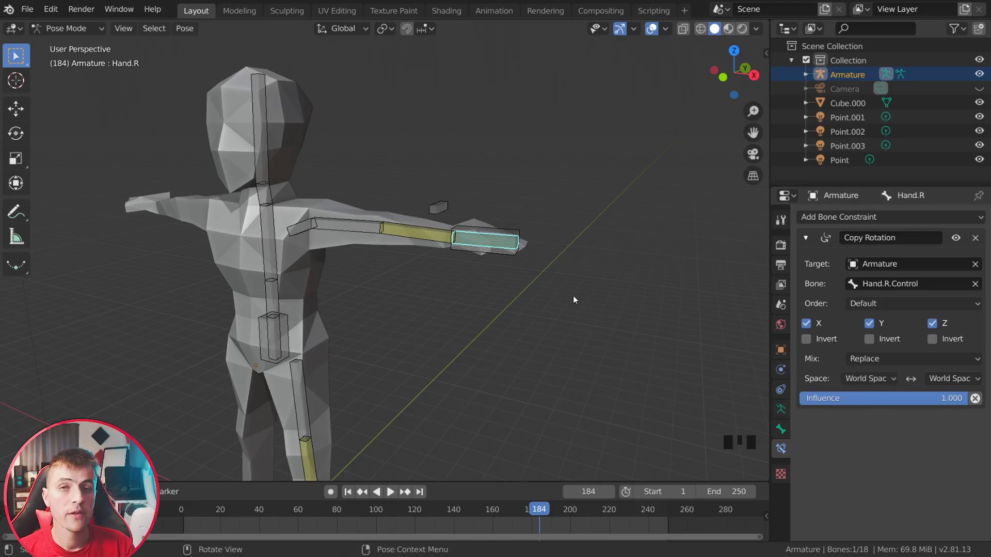
- Test the hand's Copy Rotation constraint by rotating and moving the Hand.R.Control bone, cancelling each transform
{"action": "middle_click_drag", "start_coordinate": [574, 299], "coordinate": [568, 268]}
{"action": "left_click", "coordinate": [496, 254]}
{"action": "key", "text": "r"}
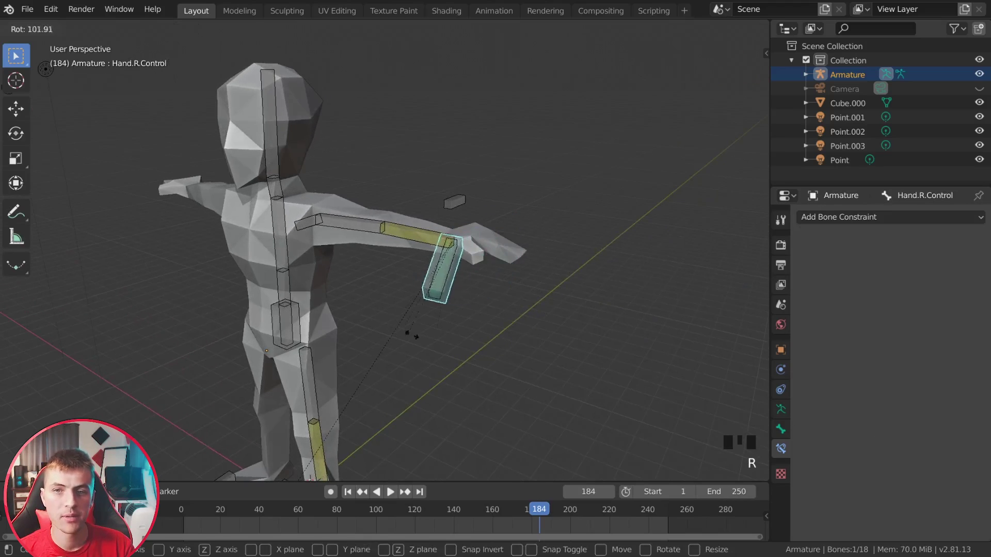
{"action": "right_click", "coordinate": [545, 281]}
{"action": "middle_click_drag", "start_coordinate": [545, 280], "coordinate": [540, 274]}
{"action": "key", "text": "g"}
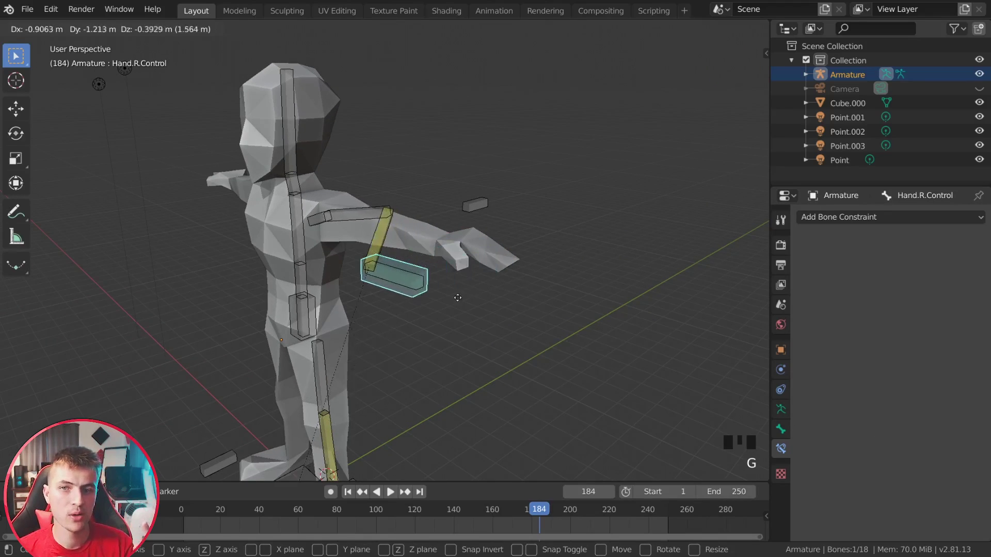
{"action": "left_click", "coordinate": [513, 333]}
{"action": "middle_click_drag", "start_coordinate": [513, 333], "coordinate": [464, 361]}
{"action": "key", "text": "r"}
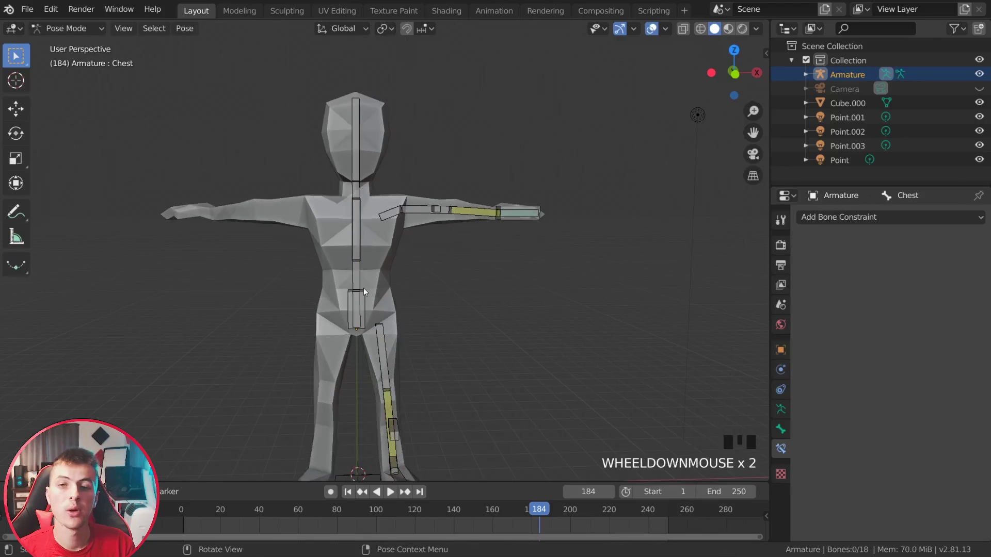
- Test the body rig by moving the Hips.Control bone and rotating it in the right side view, cancelling both transforms
{"action": "left_click", "coordinate": [368, 296]}
{"action": "scroll", "coordinate": [450, 298], "scroll_direction": "up", "scroll_amount": 2}
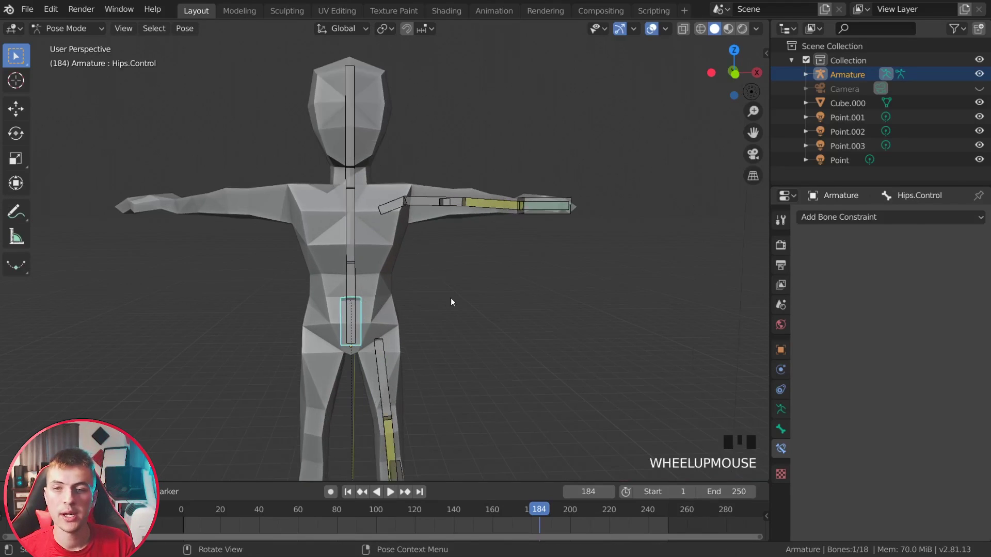
{"action": "middle_click_drag", "start_coordinate": [451, 298], "coordinate": [458, 243], "text": "shift"}
{"action": "key", "text": "g"}
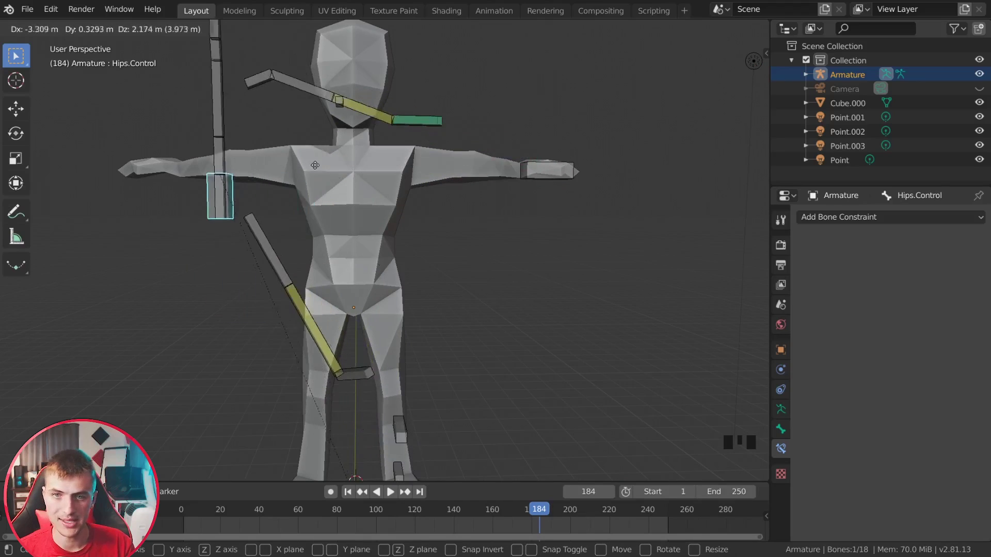
{"action": "left_click", "coordinate": [514, 289]}
{"action": "key", "text": "KP_3"}
{"action": "scroll", "coordinate": [515, 289], "scroll_direction": "up", "scroll_amount": 4}
{"action": "key", "text": "r"}
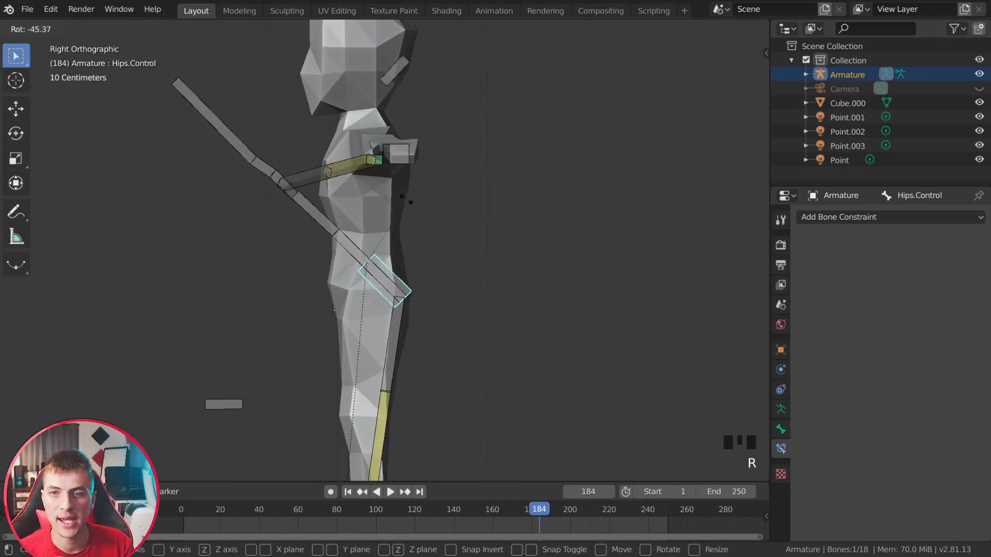
{"action": "left_click", "coordinate": [372, 193]}
- Turn off Inherit Rotation for the Chest and Neck bones, checking the effect with temporary bone rotations
{"action": "left_click", "coordinate": [371, 205]}
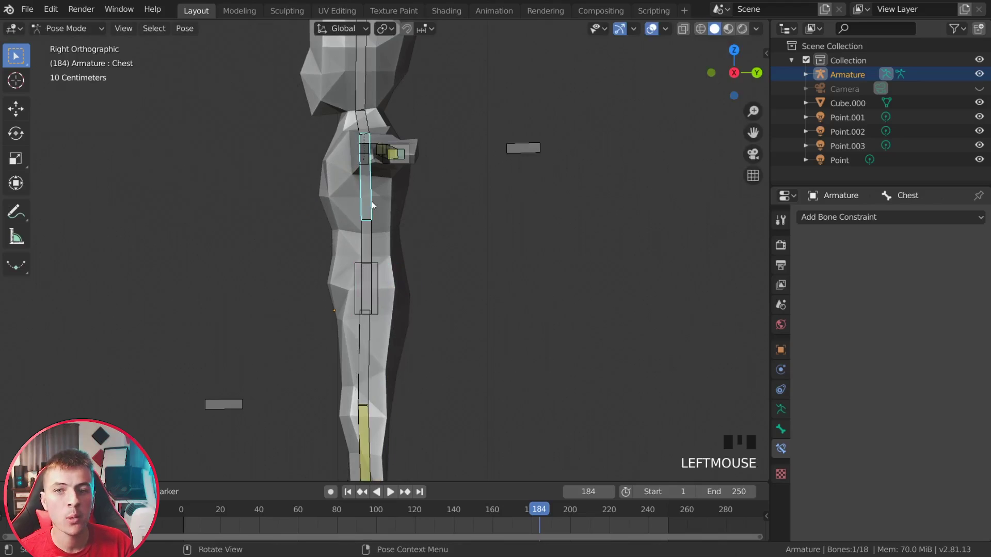
{"action": "left_click", "coordinate": [780, 429]}
{"action": "left_click", "coordinate": [837, 452]}
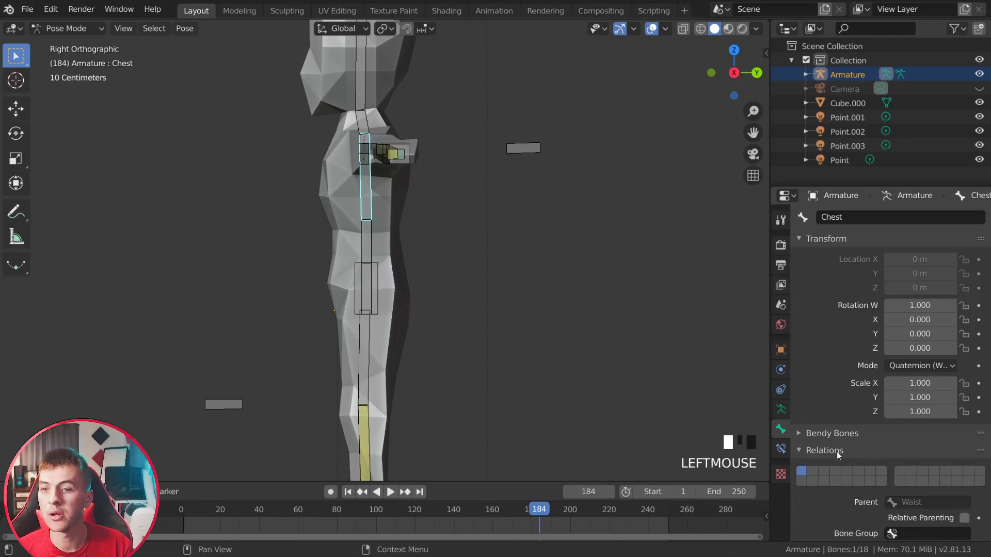
{"action": "scroll", "coordinate": [887, 479], "scroll_direction": "down", "scroll_amount": 5}
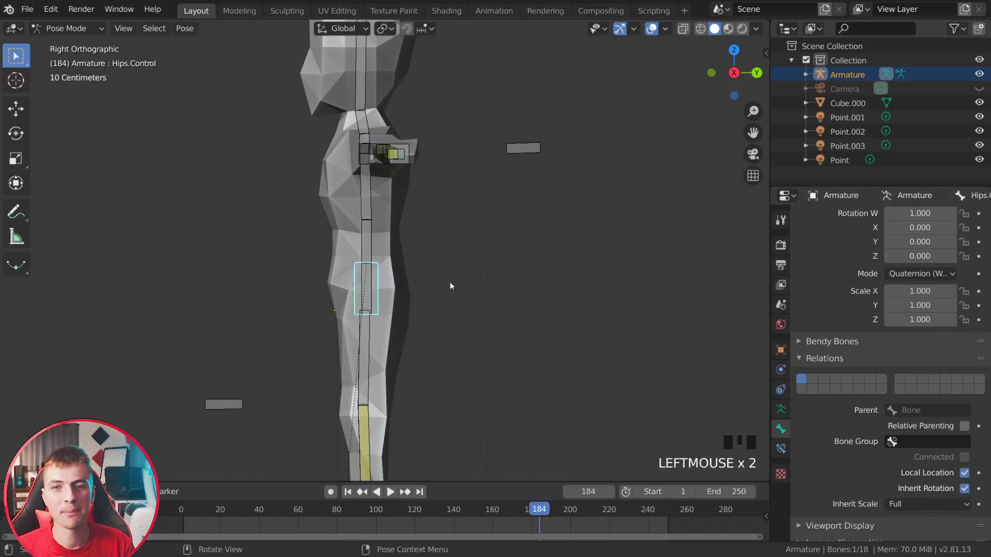
{"action": "key", "text": "r"}
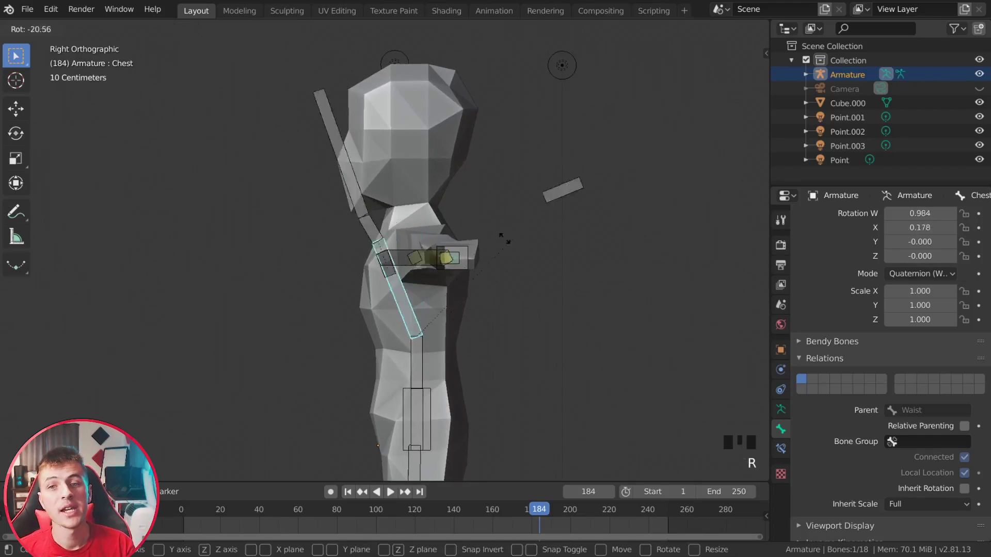
{"action": "key", "text": "Escape"}
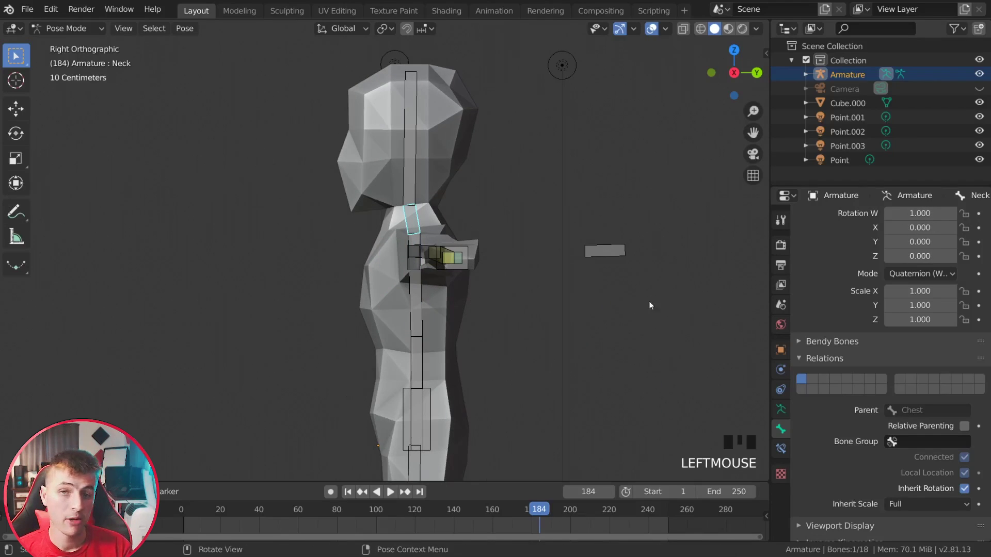
{"action": "left_click", "coordinate": [964, 488]}
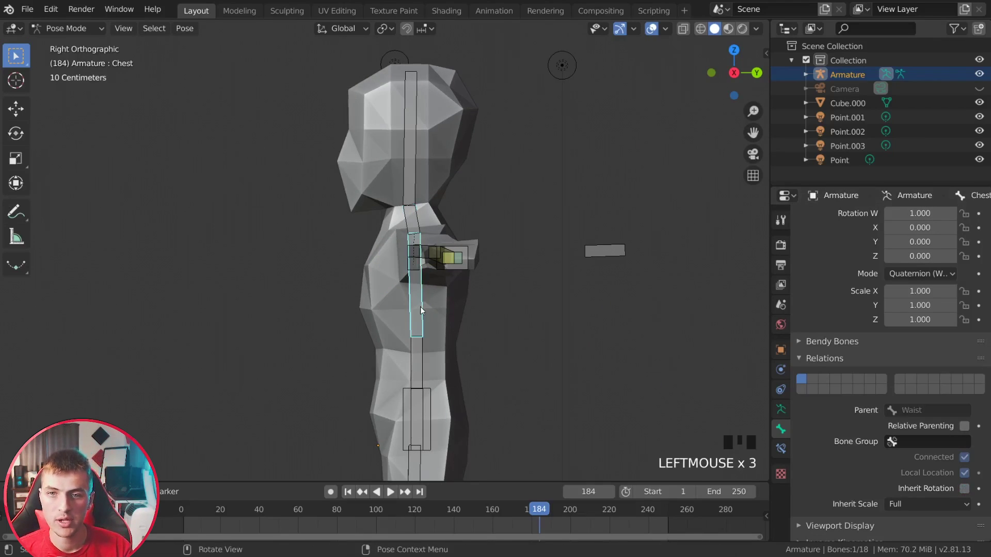
{"action": "key", "text": "r"}
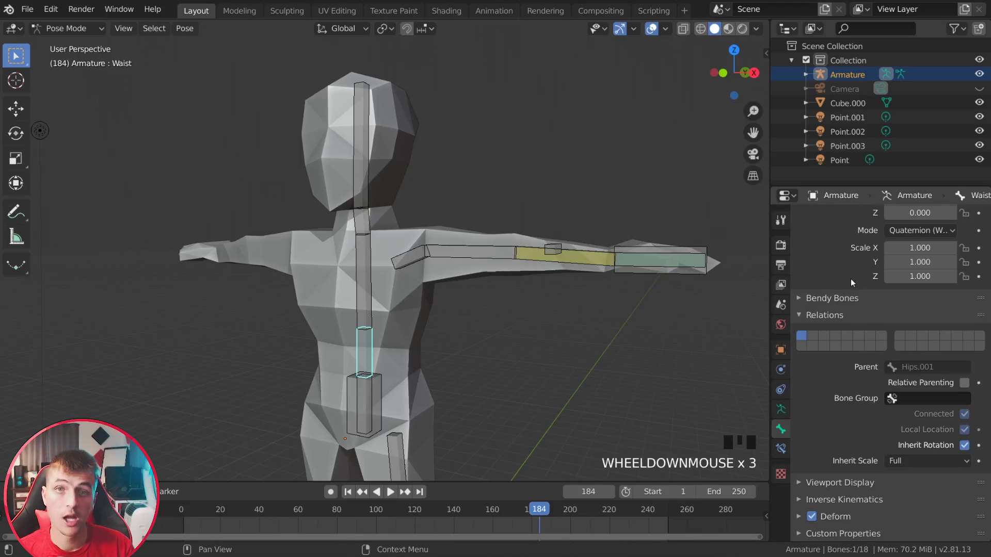
- Set the Waist bone's Bendy Bones segments to 3
{"action": "left_click", "coordinate": [837, 300]}
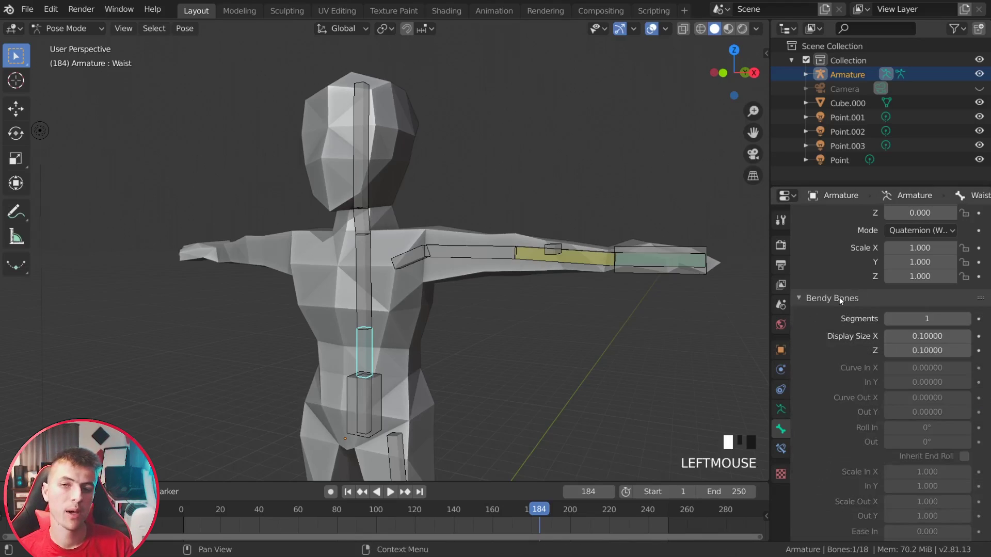
{"action": "left_click", "coordinate": [967, 319]}
{"action": "left_click", "coordinate": [968, 319]}
- Test the segmented waist's bending by rotating the Hips.Control and Hips.001 bones, cancelling each rotation
{"action": "middle_click_drag", "start_coordinate": [532, 372], "coordinate": [493, 380]}
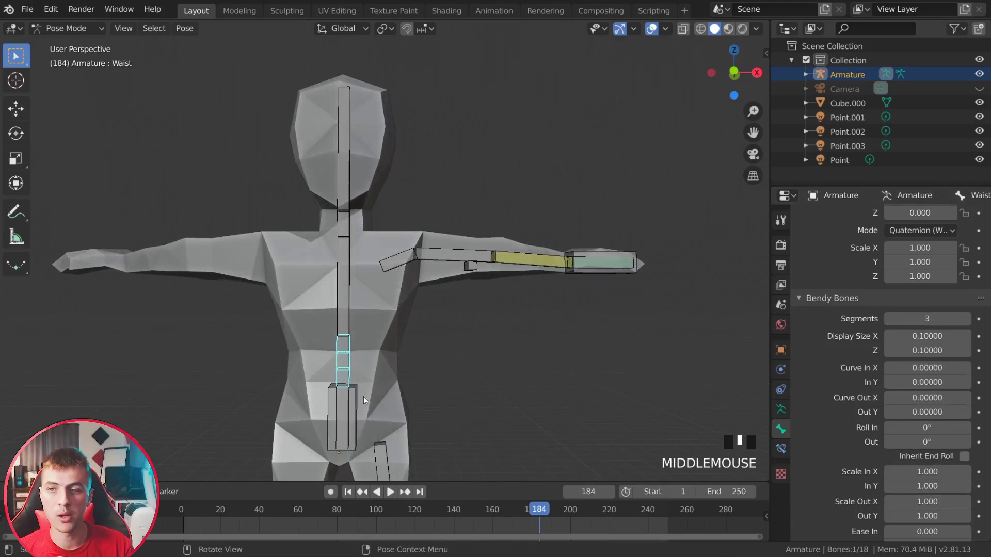
{"action": "left_click", "coordinate": [349, 403]}
{"action": "key", "text": "r"}
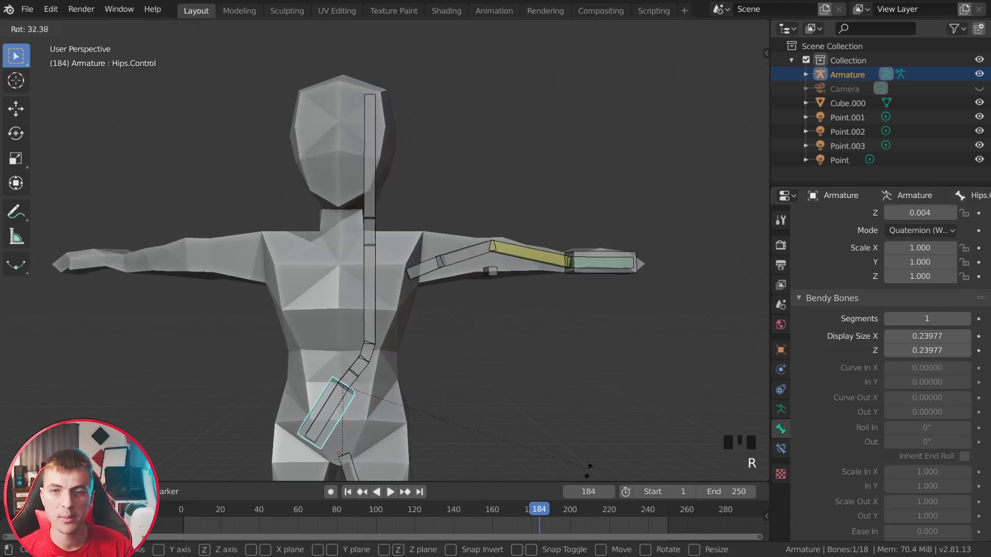
{"action": "left_click", "coordinate": [405, 338]}
{"action": "left_click", "coordinate": [342, 413]}
{"action": "key", "text": "r"}
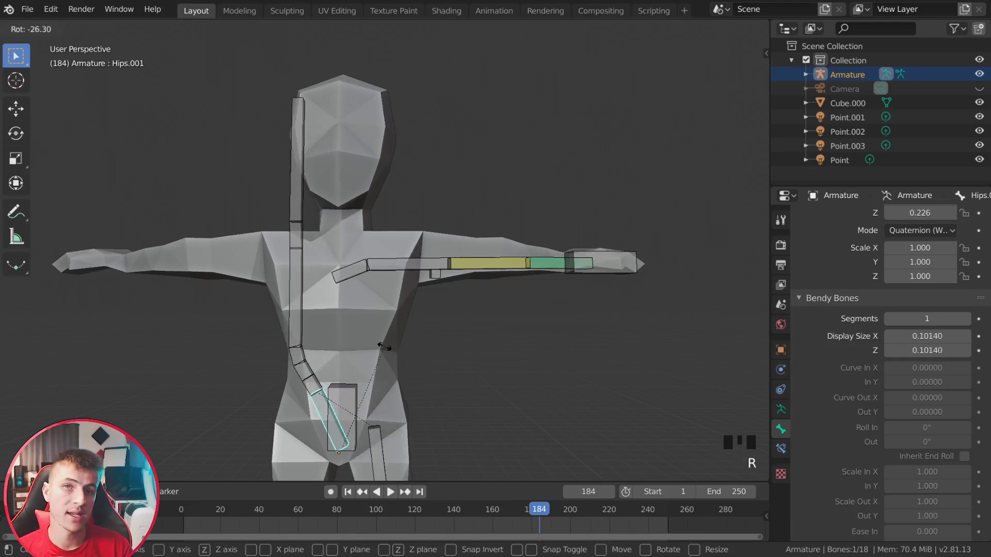
- Move the joint at the top of the Waist bone up about 0.28 m and about -0.11 m along Y in Edit Mode
{"action": "key", "text": "Tab"}
{"action": "left_click", "coordinate": [343, 335]}
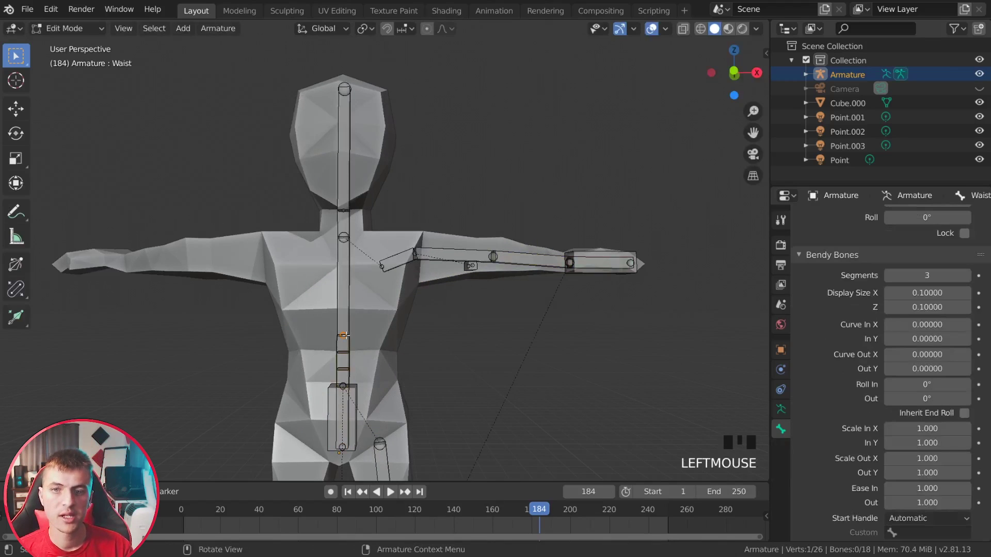
{"action": "key", "text": "g"}
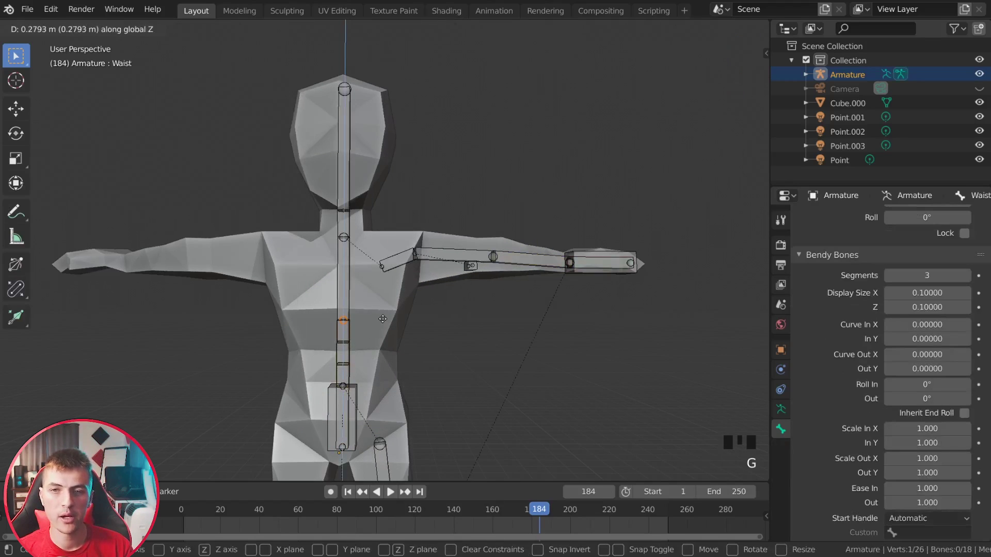
{"action": "left_click", "coordinate": [382, 319]}
{"action": "middle_click_drag", "start_coordinate": [415, 322], "coordinate": [317, 319]}
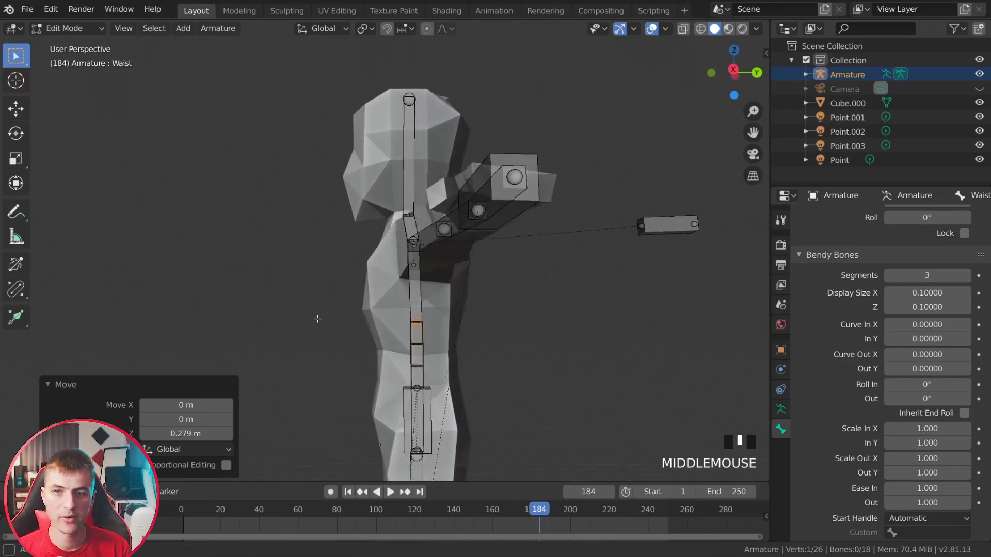
{"action": "key", "text": "g"}
{"action": "key", "text": "y"}
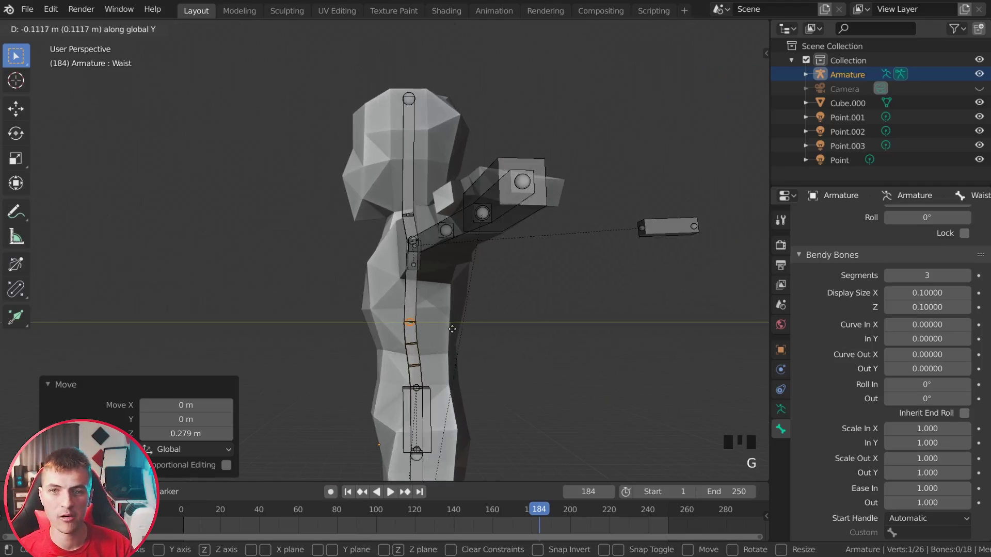
{"action": "left_click", "coordinate": [452, 329]}
- Add a Copy Rotation constraint to the Foot.R bone in Pose Mode, targeting the Armature's LowerLeg.R.Control bone
{"action": "left_click", "coordinate": [400, 360]}
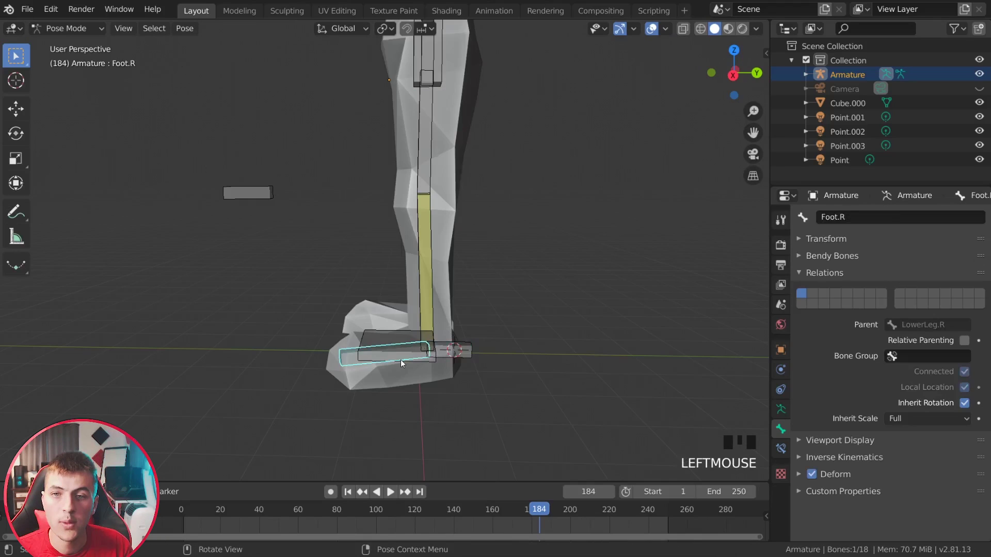
{"action": "middle_click_drag", "start_coordinate": [401, 361], "coordinate": [446, 373]}
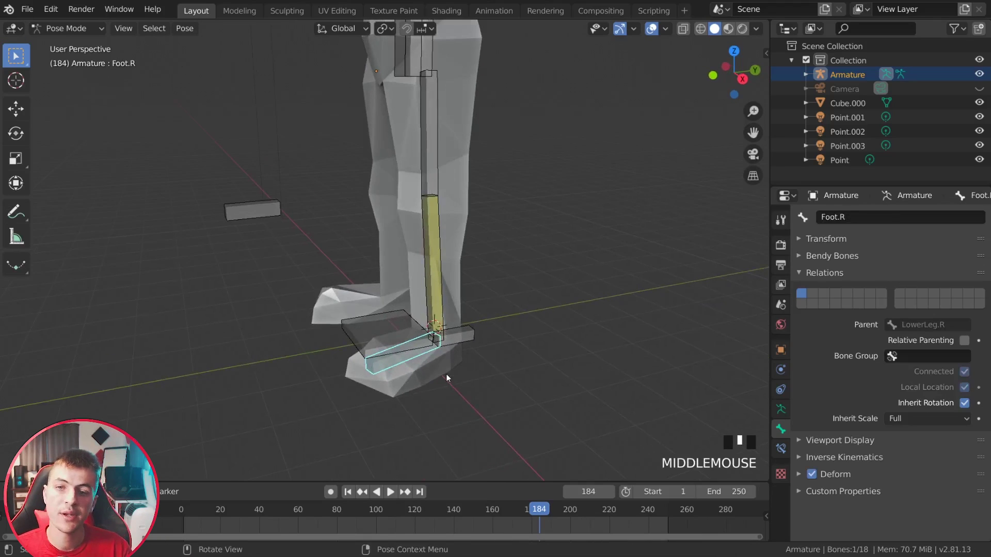
{"action": "left_click", "coordinate": [781, 449]}
{"action": "left_click", "coordinate": [853, 221]}
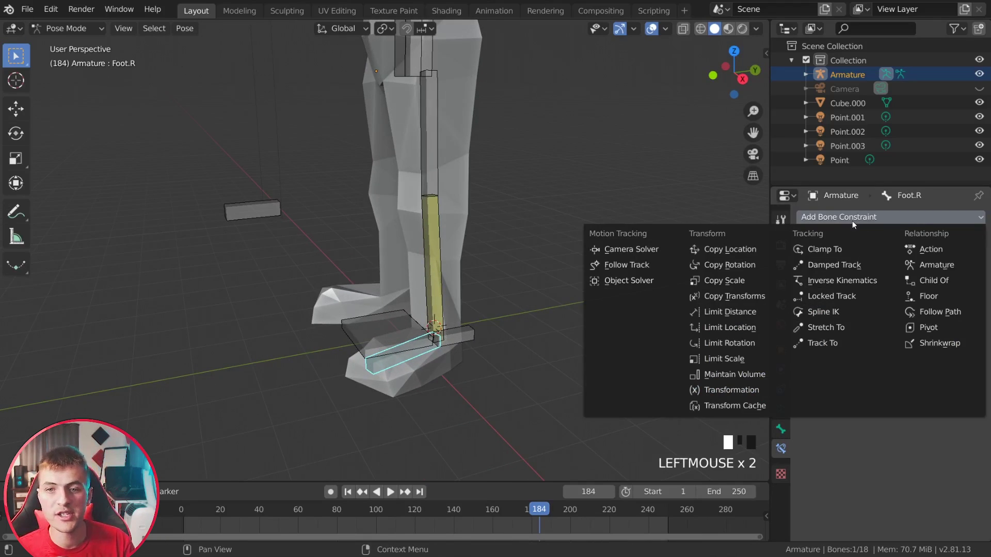
{"action": "left_click", "coordinate": [728, 266]}
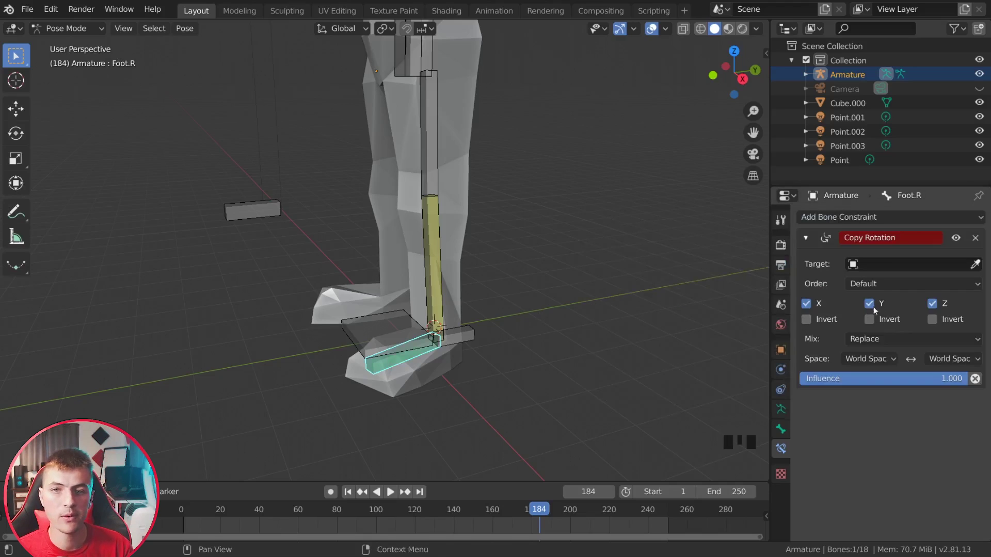
{"action": "left_click", "coordinate": [882, 266]}
{"action": "left_click", "coordinate": [878, 284]}
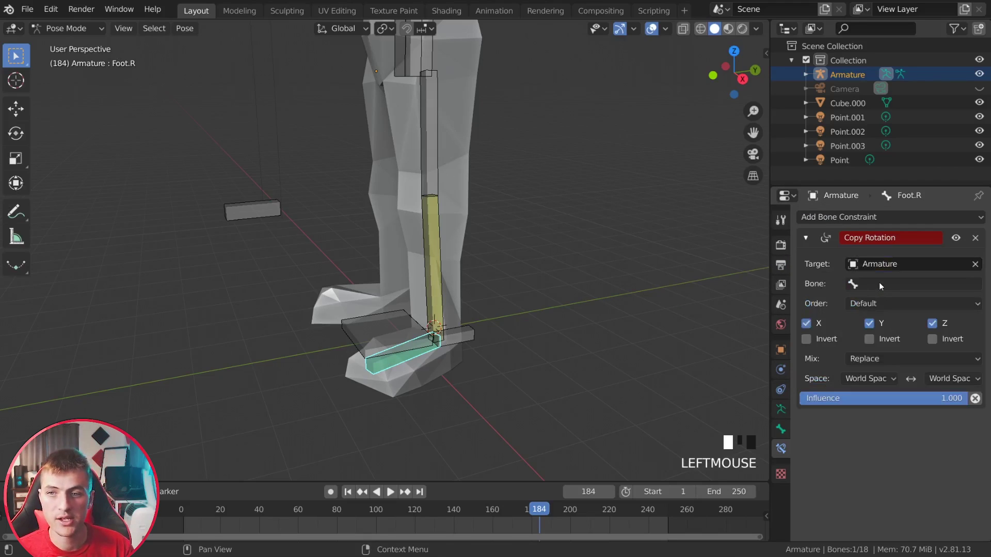
{"action": "left_click", "coordinate": [878, 283]}
{"action": "scroll", "coordinate": [894, 371], "scroll_direction": "down", "scroll_amount": 8}
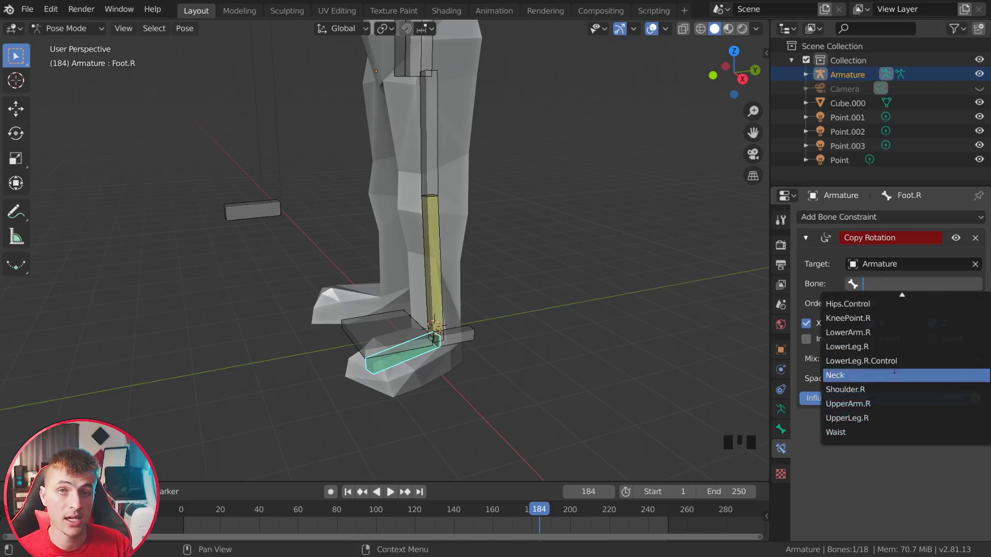
{"action": "left_click", "coordinate": [895, 361]}
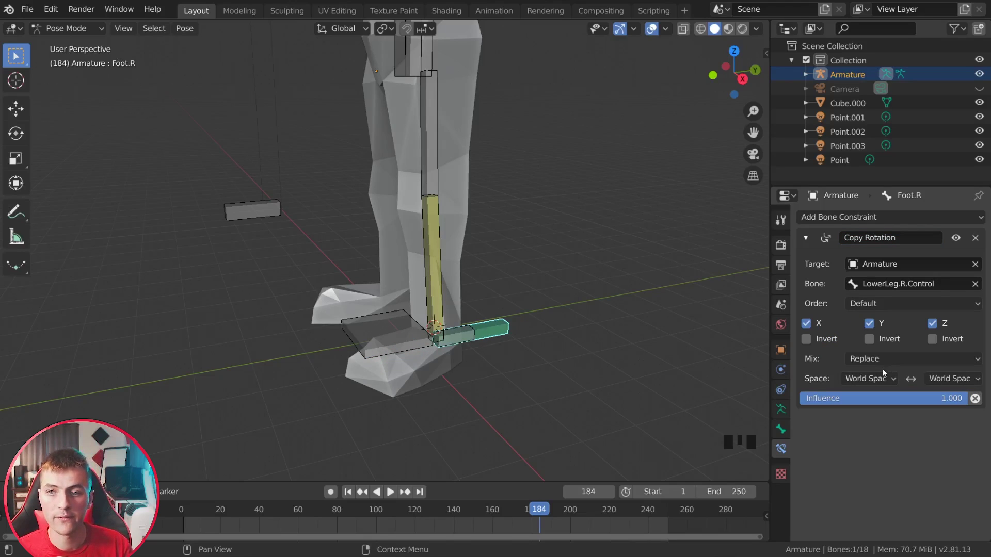
- Set both spaces of Foot.R's Copy Rotation constraint to Local With Parent
{"action": "left_click", "coordinate": [881, 379]}
{"action": "left_click", "coordinate": [861, 426]}
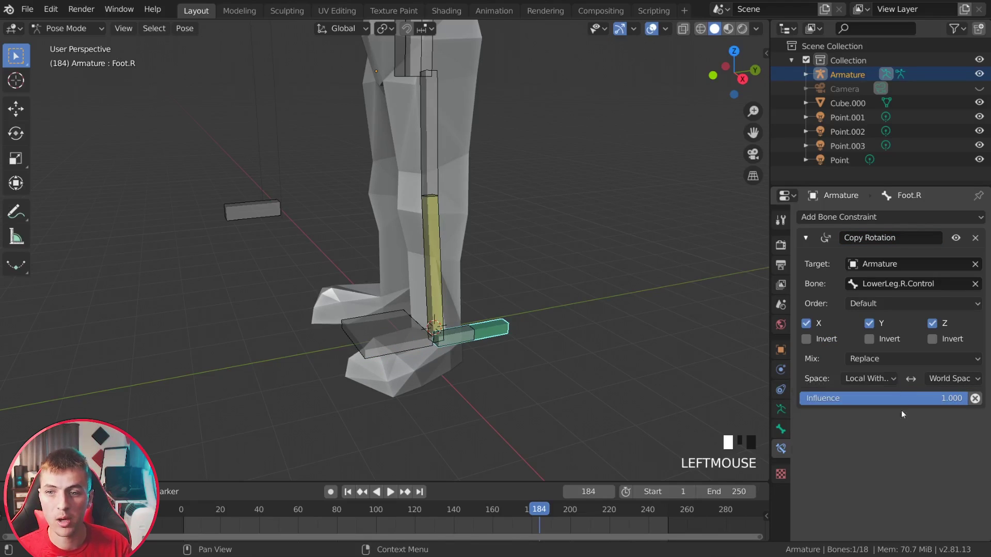
{"action": "left_click", "coordinate": [954, 379]}
{"action": "left_click", "coordinate": [941, 426]}
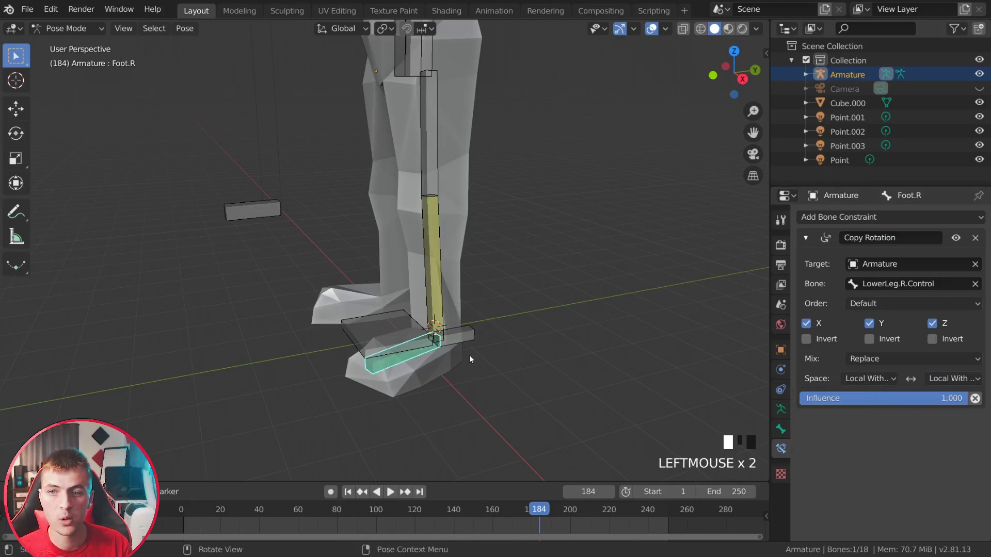
- Test the foot constraint by rotating and moving the LowerLeg.R.Control bone, cancelling the rotations and undoing the move
{"action": "left_click", "coordinate": [479, 335]}
{"action": "key", "text": "r"}
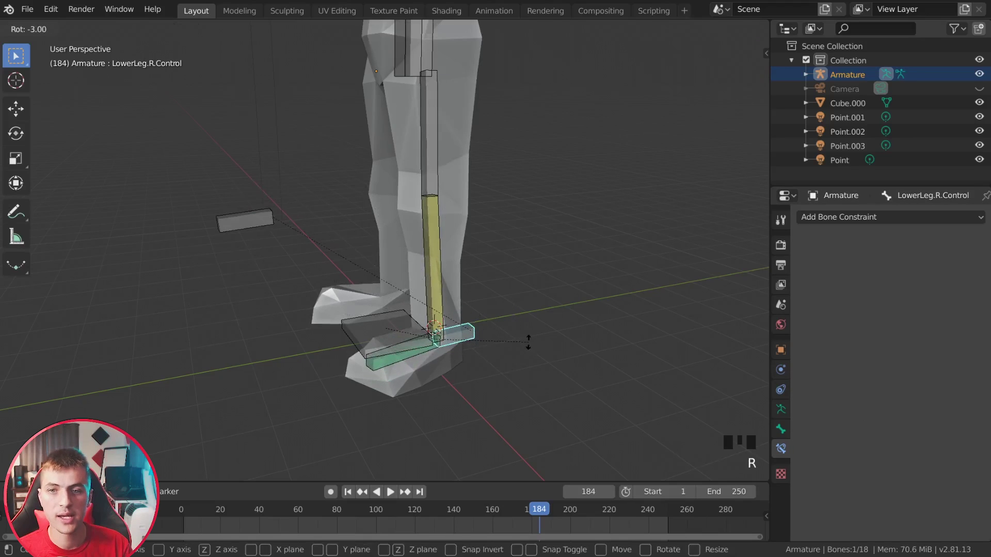
{"action": "right_click", "coordinate": [527, 342]}
{"action": "middle_click_drag", "start_coordinate": [526, 343], "coordinate": [503, 337]}
{"action": "key", "text": "g"}
{"action": "left_click", "coordinate": [490, 338]}
{"action": "key", "text": "r"}
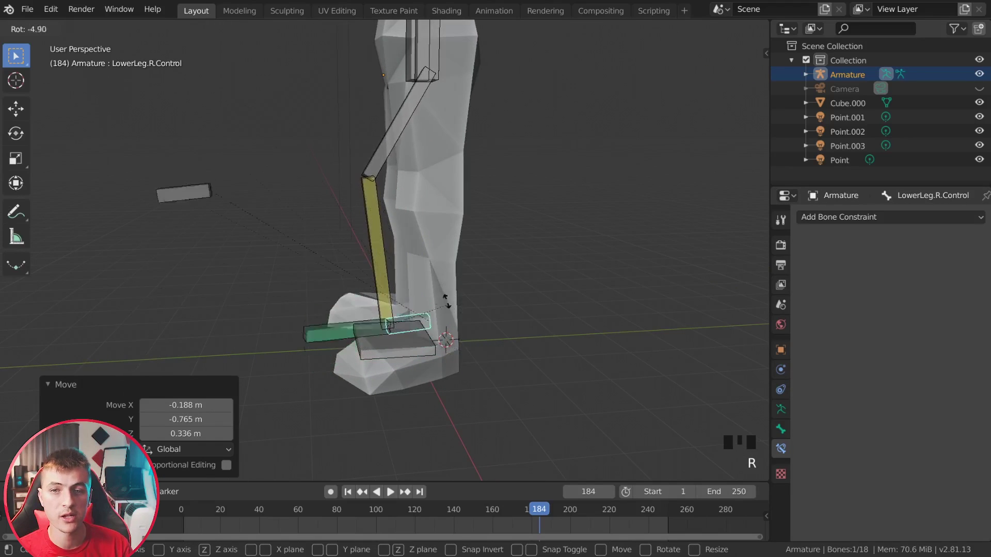
{"action": "right_click", "coordinate": [420, 276]}
{"action": "key", "text": "ctrl+z"}
{"action": "scroll", "coordinate": [421, 276], "scroll_direction": "down", "scroll_amount": 2}
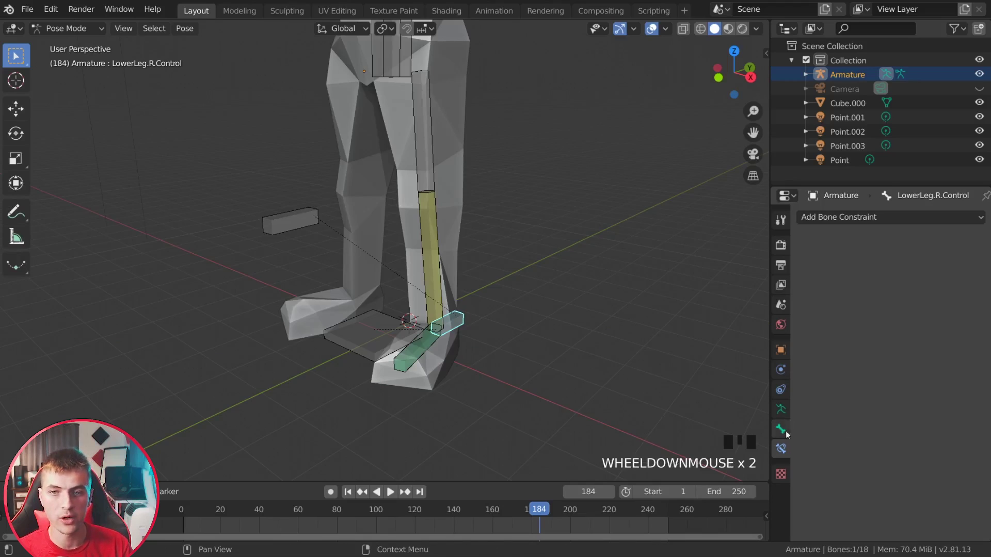
- Turn off Deform for the LowerLeg.R.Control and Hand.R.Control bones
{"action": "left_click", "coordinate": [781, 429]}
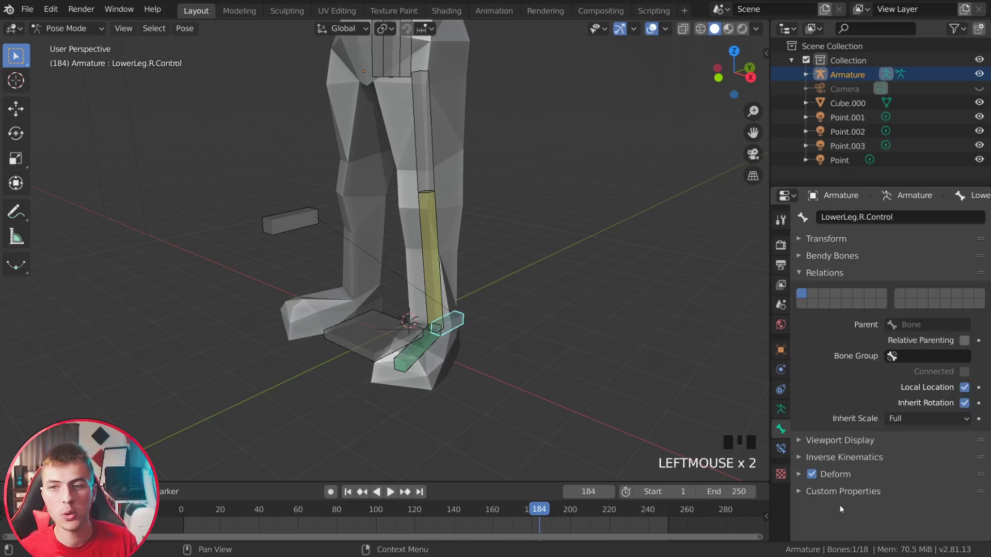
{"action": "left_click", "coordinate": [383, 347]}
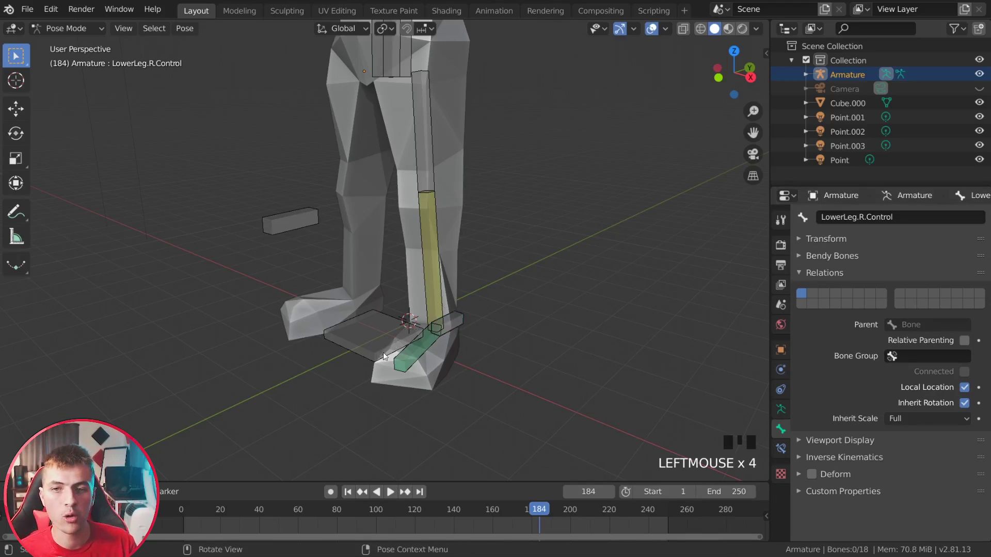
{"action": "left_click", "coordinate": [382, 360]}
{"action": "scroll", "coordinate": [513, 259], "scroll_direction": "down", "scroll_amount": 2}
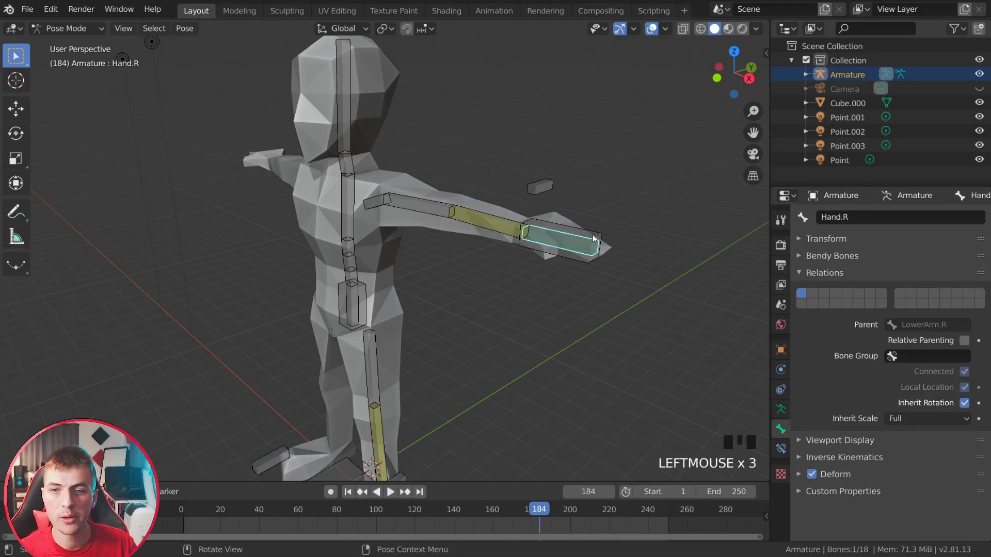
{"action": "left_click", "coordinate": [503, 281]}
{"action": "left_click", "coordinate": [825, 471]}
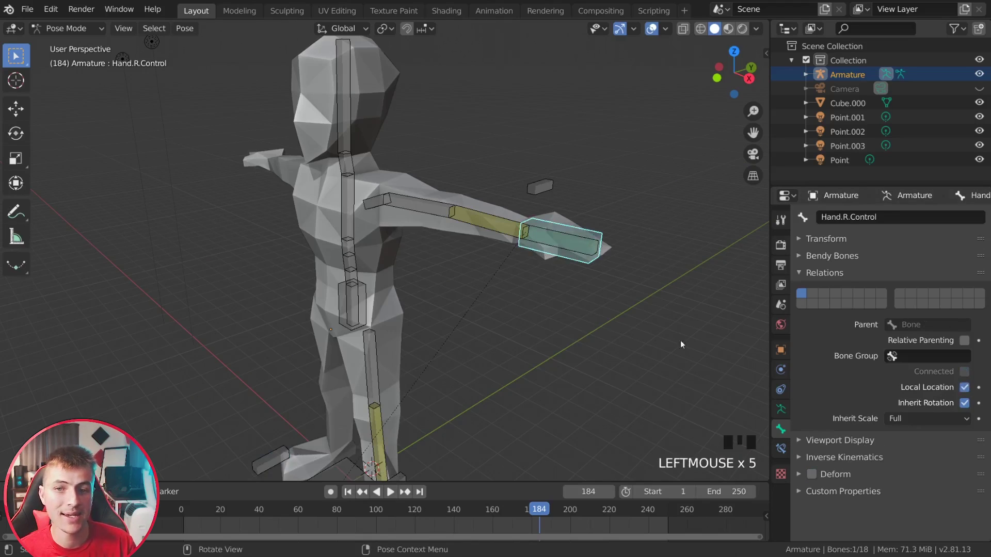
- Turn off Deform for the ElbowPoint.R and Hips.Control bones, then deselect all bones
{"action": "left_click", "coordinate": [539, 188]}
{"action": "left_click", "coordinate": [811, 474]}
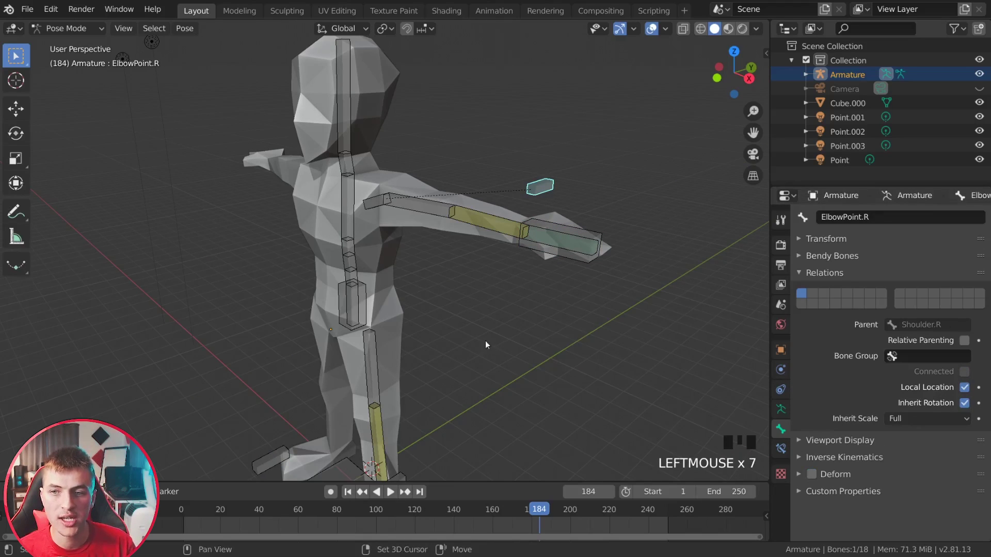
{"action": "scroll", "coordinate": [408, 276], "scroll_direction": "up", "scroll_amount": 1}
{"action": "left_click", "coordinate": [426, 269]}
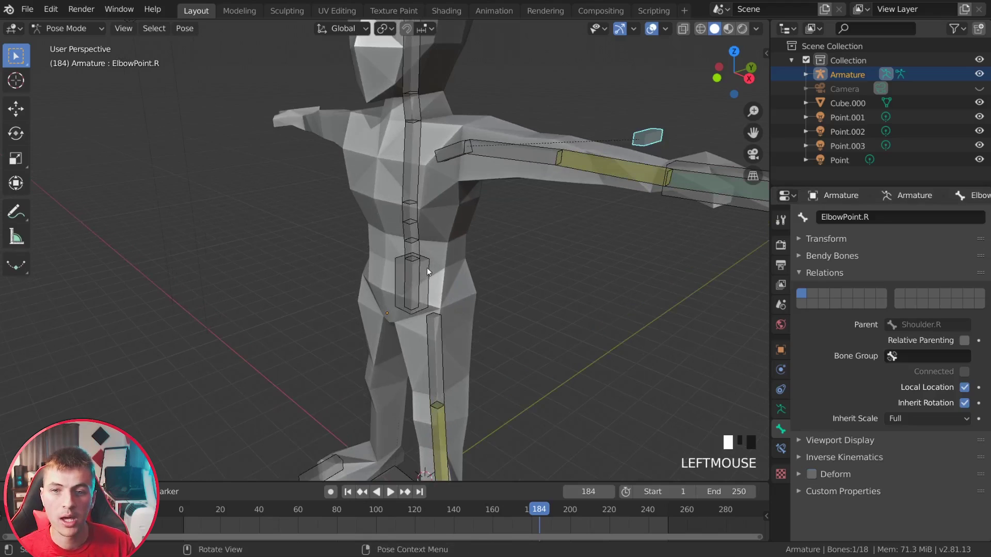
{"action": "left_click", "coordinate": [811, 474]}
{"action": "scroll", "coordinate": [608, 385], "scroll_direction": "down", "scroll_amount": 2}
{"action": "key", "text": "a"}
{"action": "key", "text": "a"}
{"action": "key", "text": "a"}
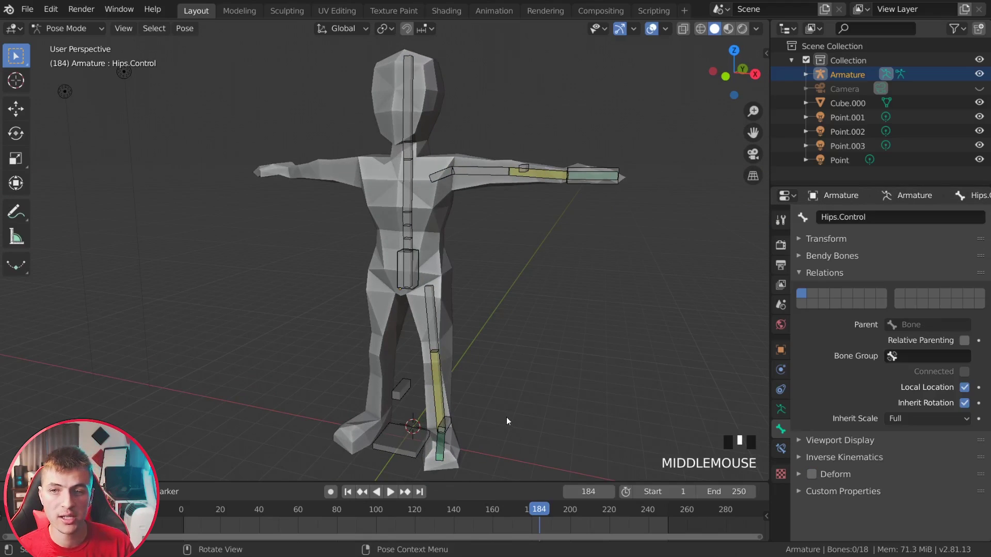
- Rename the lower-leg control bone as LowerLeg.Control.R and the hand control bone as Hand.Control.R
{"action": "middle_click_drag", "start_coordinate": [526, 411], "coordinate": [464, 408]}
{"action": "left_click", "coordinate": [429, 402]}
{"action": "double_click", "coordinate": [899, 219]}
{"action": "key", "text": "BackSpace"}
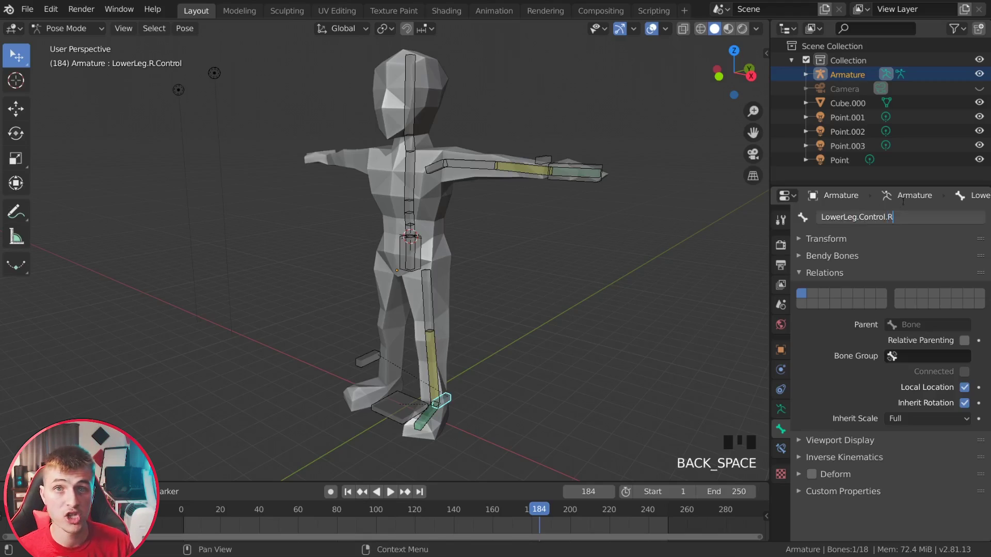
{"action": "key", "text": "Return"}
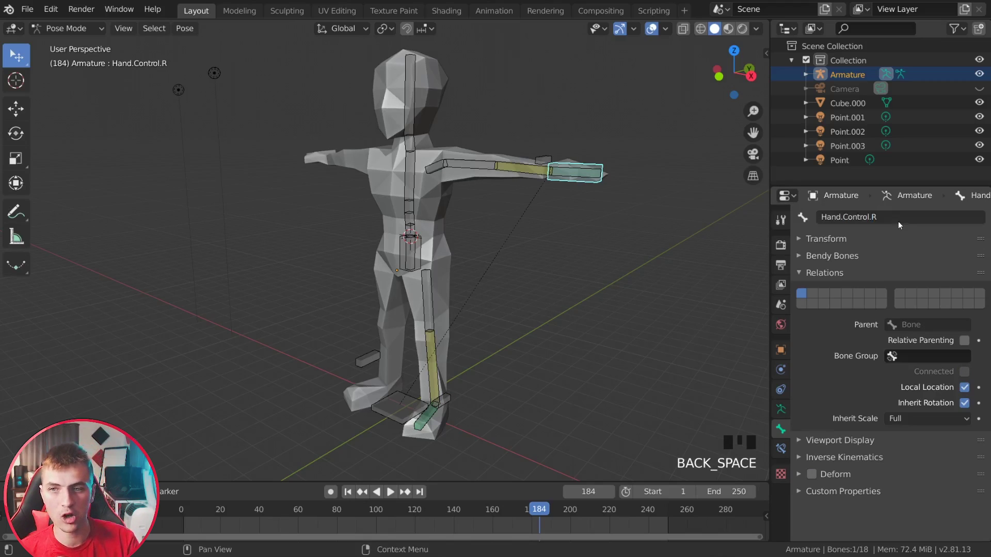
{"action": "middle_click_drag", "start_coordinate": [547, 216], "coordinate": [475, 341]}
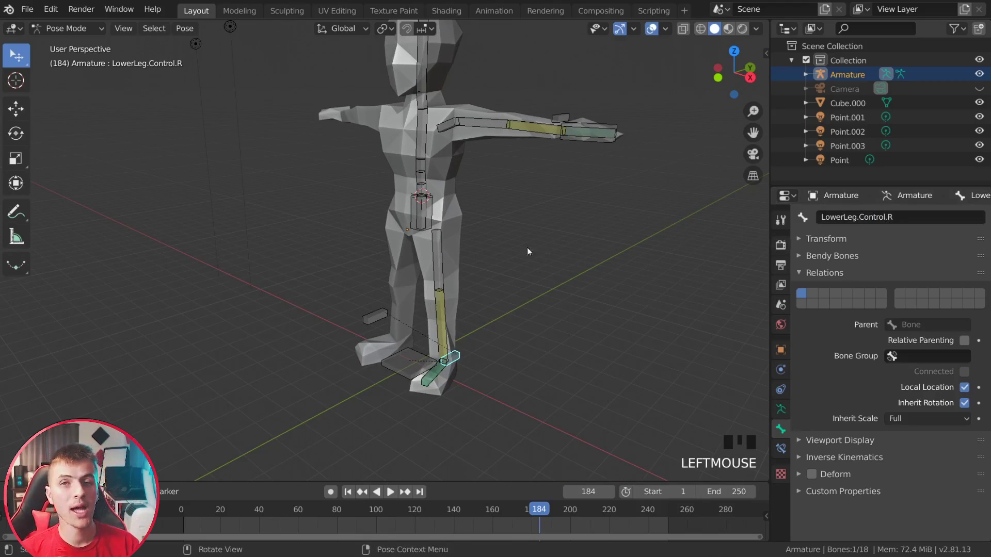
- Select all the .R arm and leg bones in Edit Mode, including their control and pole bones
{"action": "middle_click_drag", "start_coordinate": [528, 252], "coordinate": [511, 243]}
{"action": "left_click", "coordinate": [67, 28]}
{"action": "left_click", "coordinate": [60, 60]}
{"action": "middle_click_drag", "start_coordinate": [444, 284], "coordinate": [474, 335]}
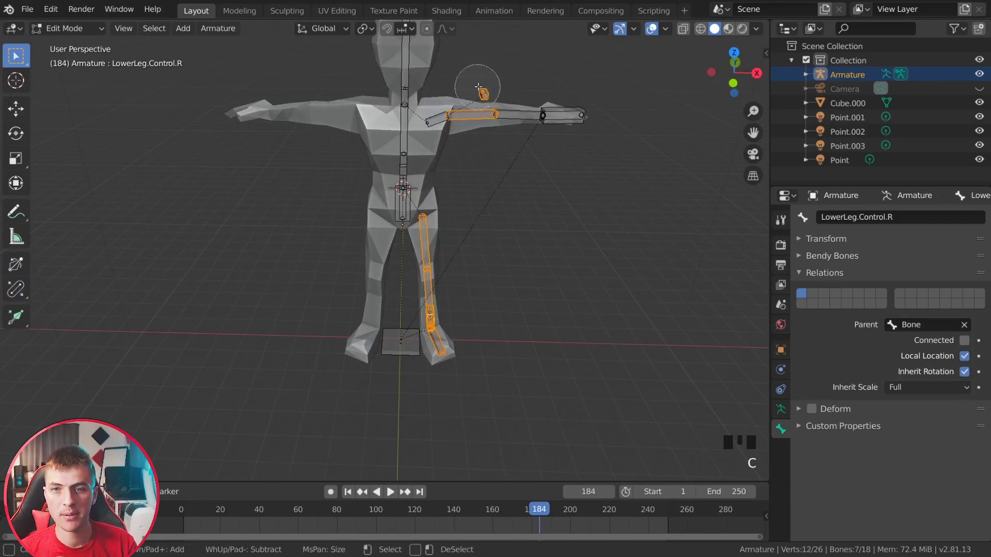
{"action": "middle_click_drag", "start_coordinate": [489, 138], "coordinate": [497, 367]}
{"action": "middle_click_drag", "start_coordinate": [488, 145], "coordinate": [535, 259]}
{"action": "key", "text": "KP_1"}
{"action": "scroll", "coordinate": [423, 185], "scroll_direction": "up", "scroll_amount": 3}
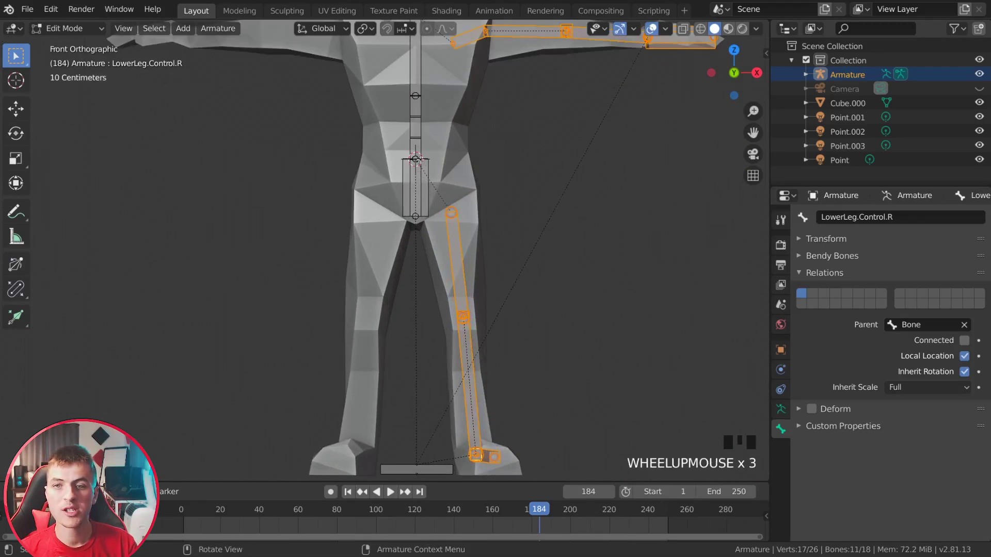
- Snap the 3D cursor to the world origin
{"action": "key", "text": "shift+s"}
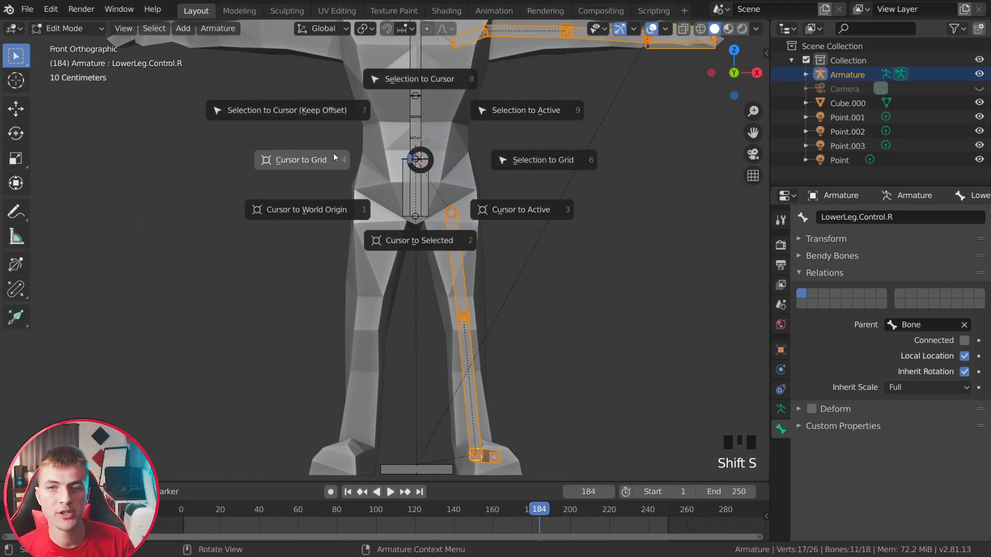
{"action": "left_click", "coordinate": [329, 200]}
{"action": "scroll", "coordinate": [470, 339], "scroll_direction": "down", "scroll_amount": 3}
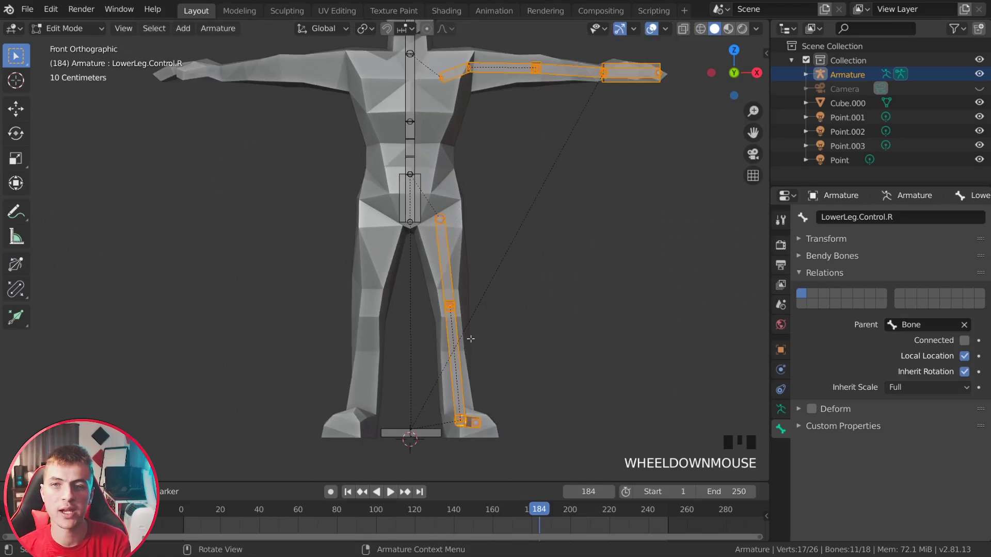
{"action": "middle_click_drag", "start_coordinate": [519, 258], "coordinate": [523, 254], "text": "shift"}
{"action": "scroll", "coordinate": [568, 263], "scroll_direction": "up", "scroll_amount": 2}
- Enable X-Axis Mirror in the armature editing options
{"action": "right_click", "coordinate": [606, 274]}
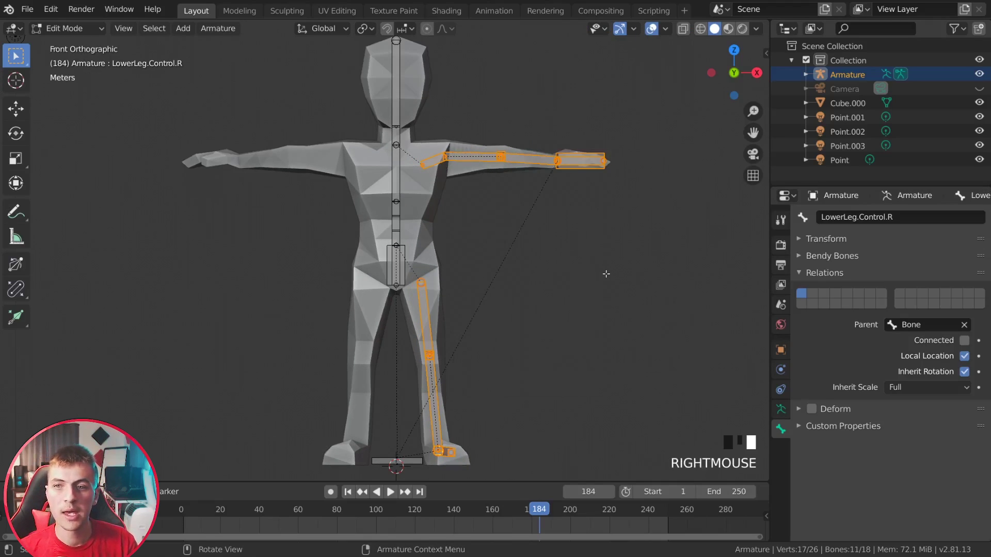
{"action": "key", "text": "n"}
{"action": "left_click", "coordinate": [672, 135]}
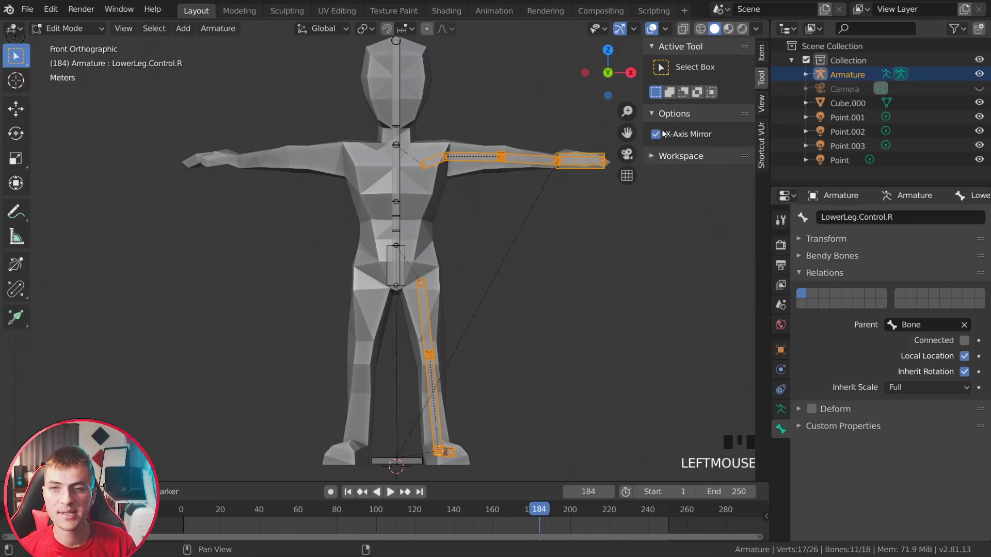
{"action": "key", "text": "n"}
- Symmetrize the selected arm and leg bones to the other side of the body and select the UpperArm.L bone
{"action": "right_click", "coordinate": [581, 311]}
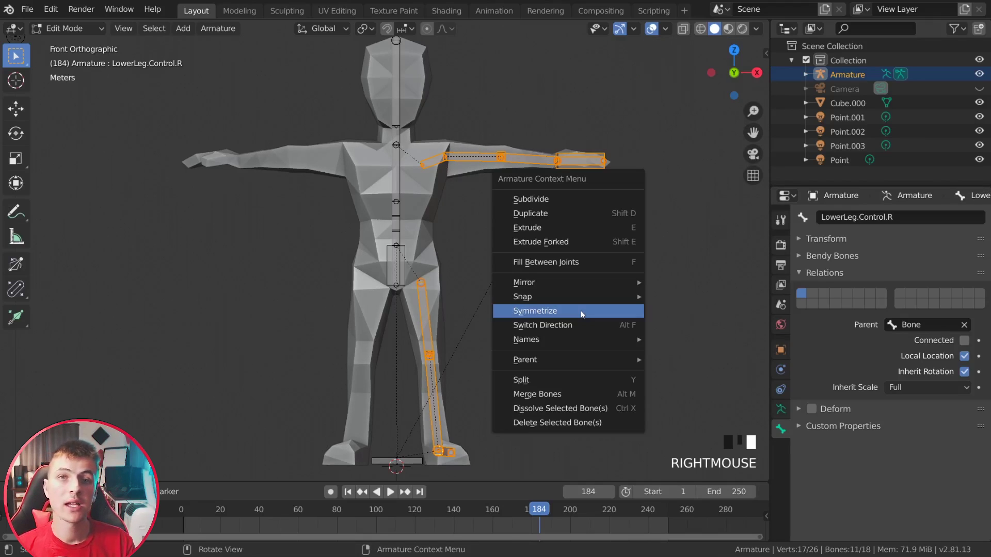
{"action": "left_click", "coordinate": [581, 311]}
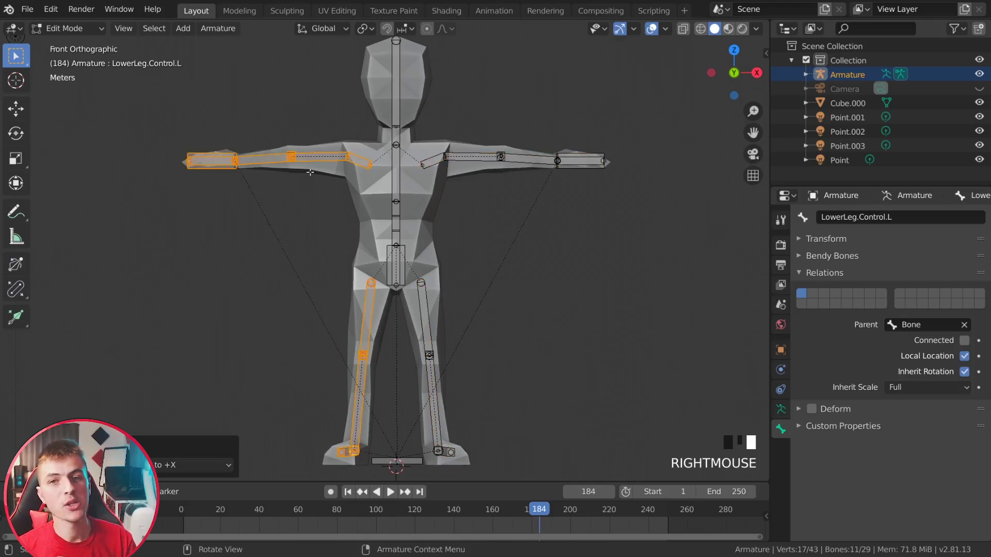
{"action": "left_click", "coordinate": [358, 155]}
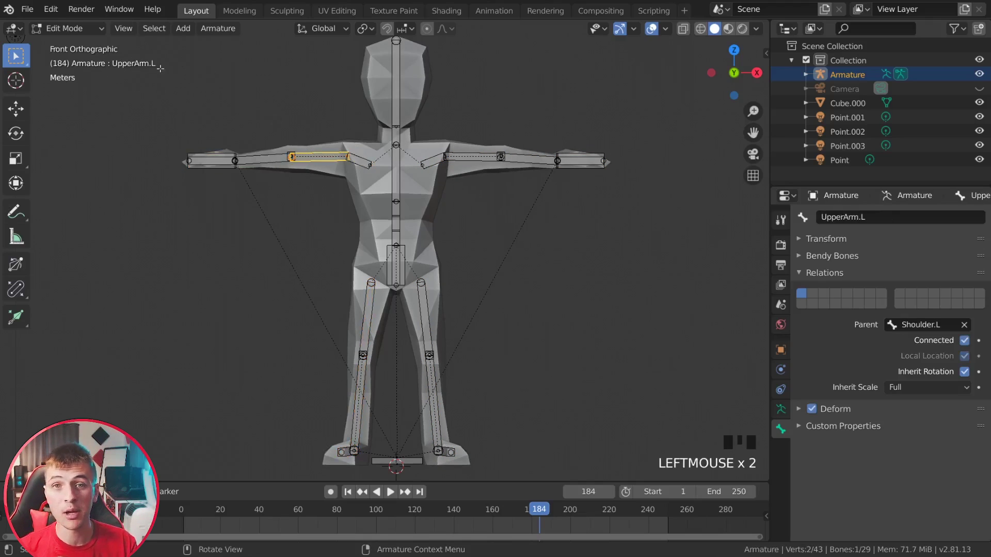
- Switch the symmetrized armature from Edit Mode to Pose Mode
{"action": "middle_click_drag", "start_coordinate": [160, 64], "coordinate": [273, 182]}
{"action": "middle_click_drag", "start_coordinate": [420, 381], "coordinate": [438, 348]}
{"action": "scroll", "coordinate": [468, 275], "scroll_direction": "up", "scroll_amount": 2}
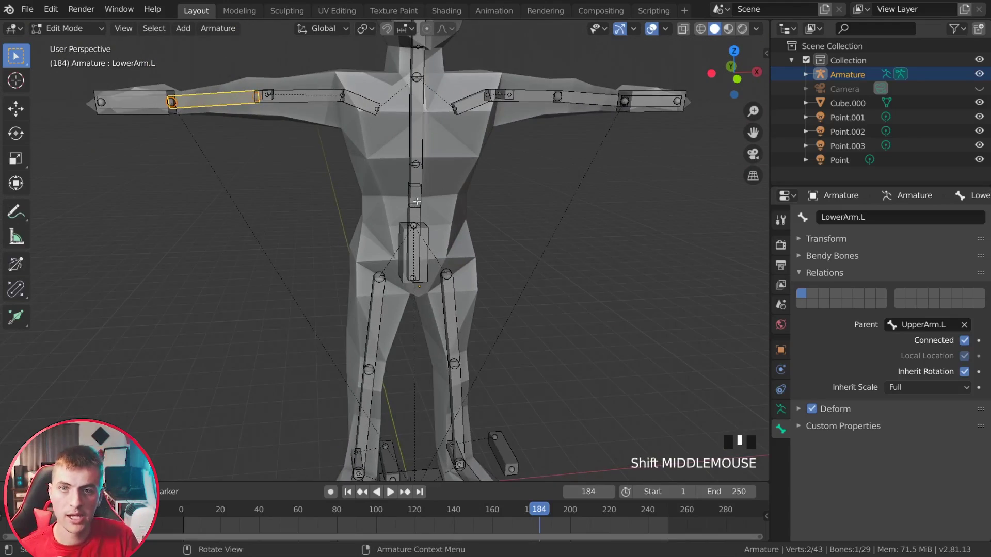
{"action": "scroll", "coordinate": [438, 348], "scroll_direction": "down", "scroll_amount": 2}
{"action": "left_click", "coordinate": [85, 30]}
{"action": "left_click", "coordinate": [86, 77]}
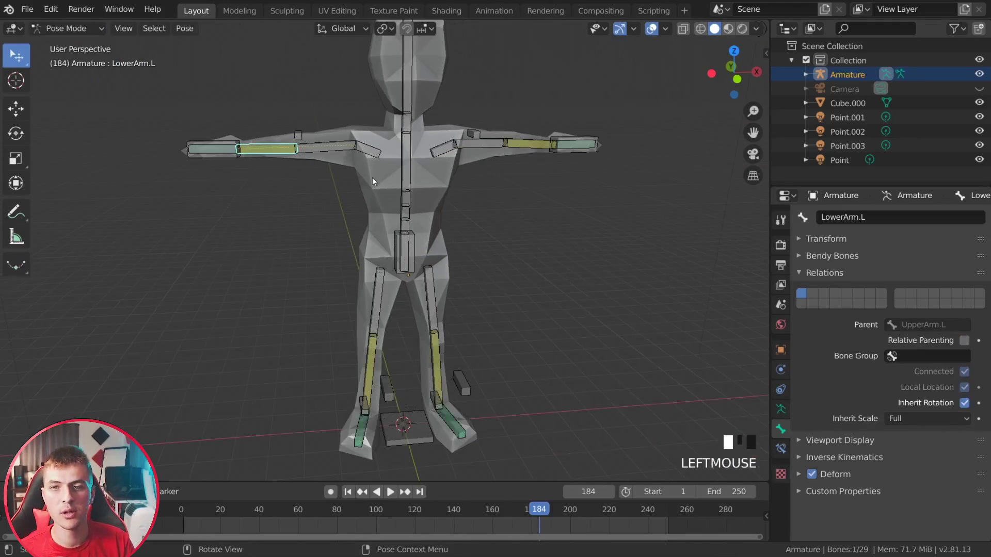
- Test the arm's IK by trial-moving the Hand.Control.L bone from the front and from above, restoring its rest position
{"action": "middle_click_drag", "start_coordinate": [373, 177], "coordinate": [360, 174]}
{"action": "left_click", "coordinate": [227, 147]}
{"action": "key", "text": "g"}
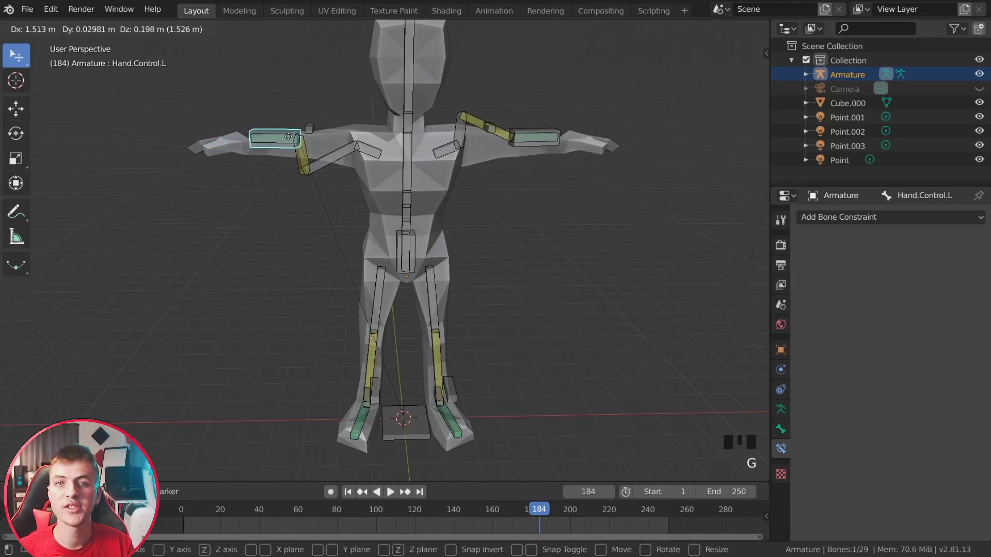
{"action": "left_click", "coordinate": [239, 151]}
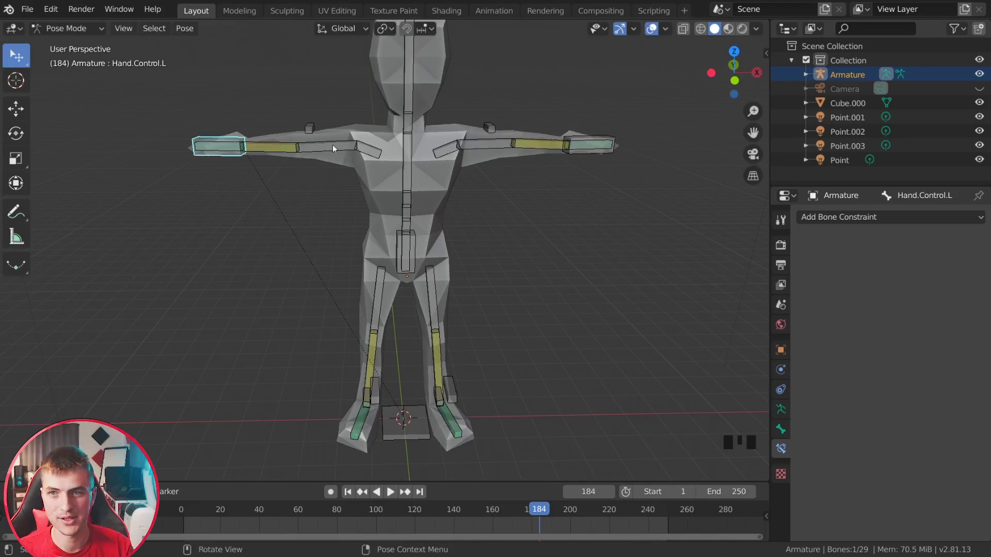
{"action": "key", "text": "n"}
{"action": "key", "text": "n"}
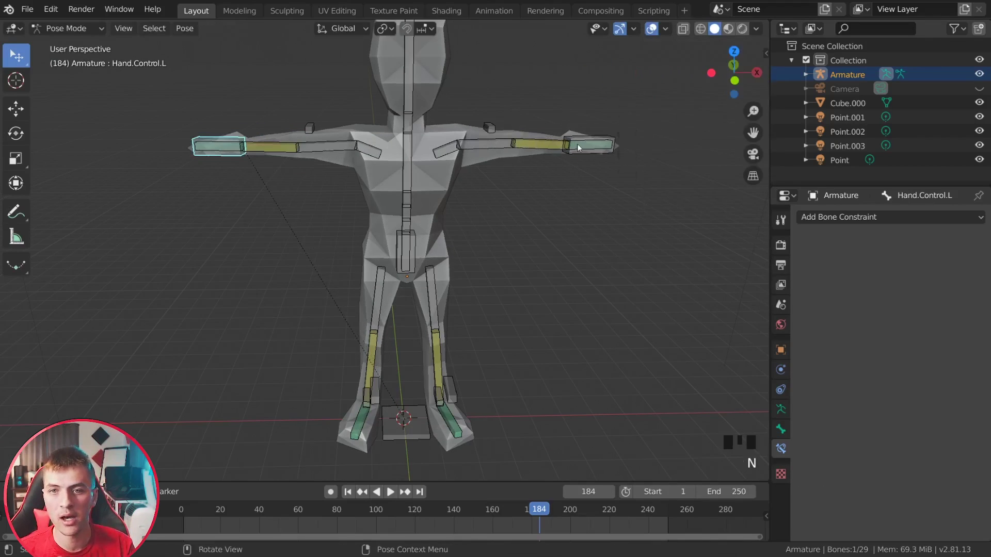
{"action": "key", "text": "g"}
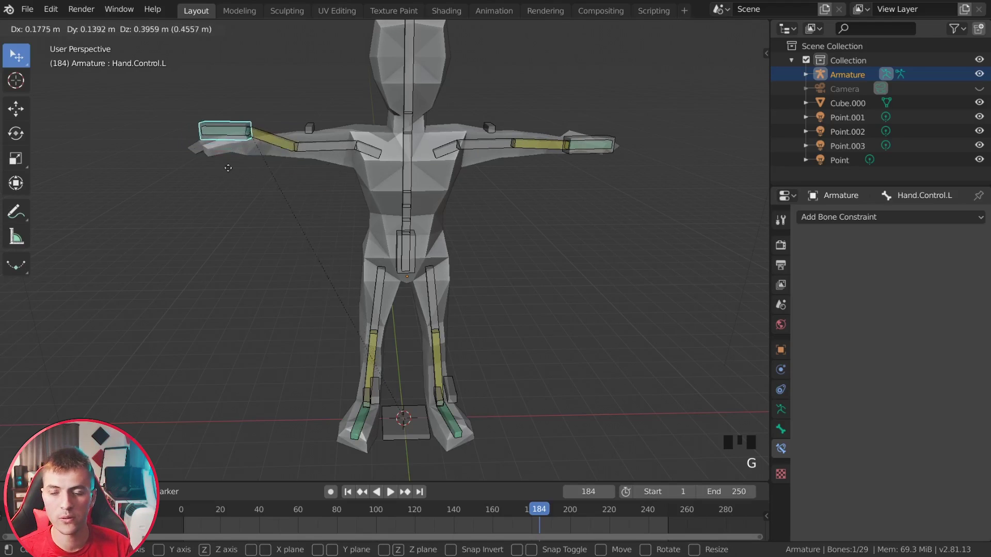
{"action": "left_click", "coordinate": [242, 170]}
{"action": "middle_click_drag", "start_coordinate": [242, 170], "coordinate": [248, 259]}
{"action": "key", "text": "g"}
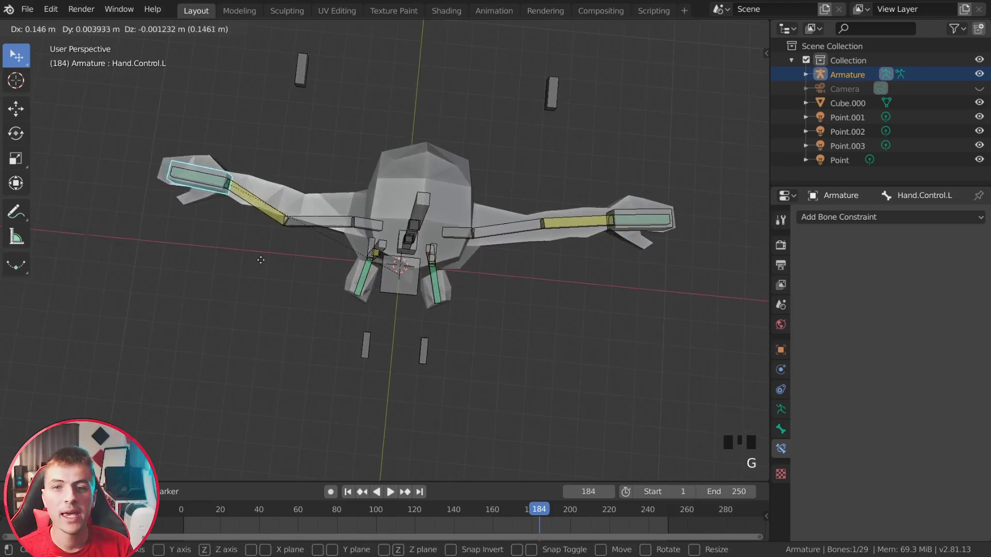
{"action": "right_click", "coordinate": [284, 267]}
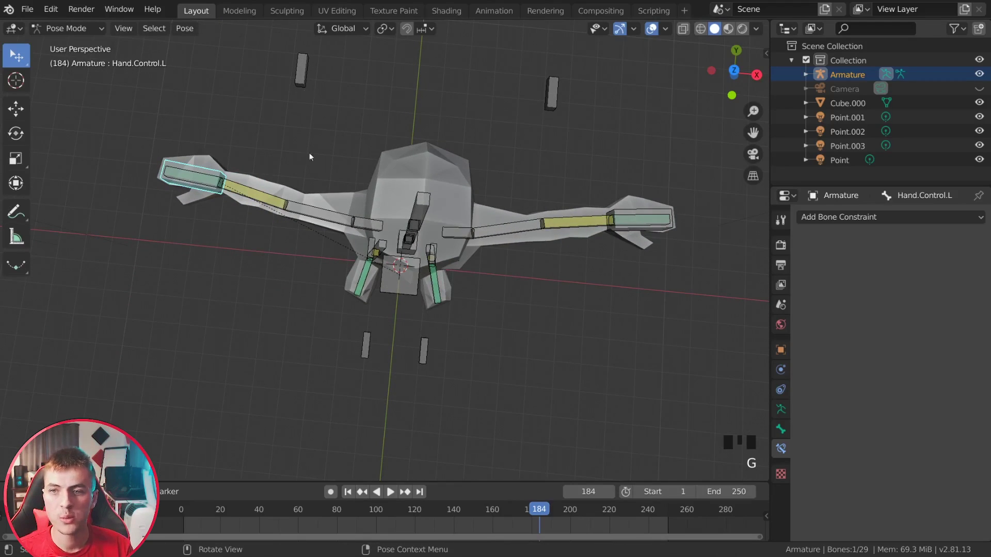
- Inspect the IK constraint on LowerArm.L, and trial-move Hand.Control.L and Hand.Control.R, cancelling each move
{"action": "left_click", "coordinate": [262, 197]}
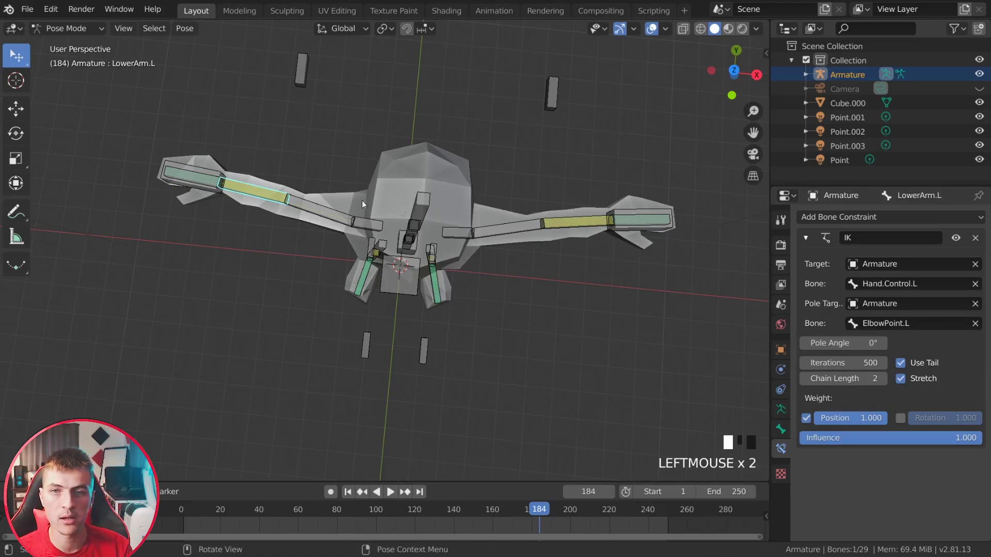
{"action": "left_click", "coordinate": [215, 176]}
{"action": "key", "text": "g"}
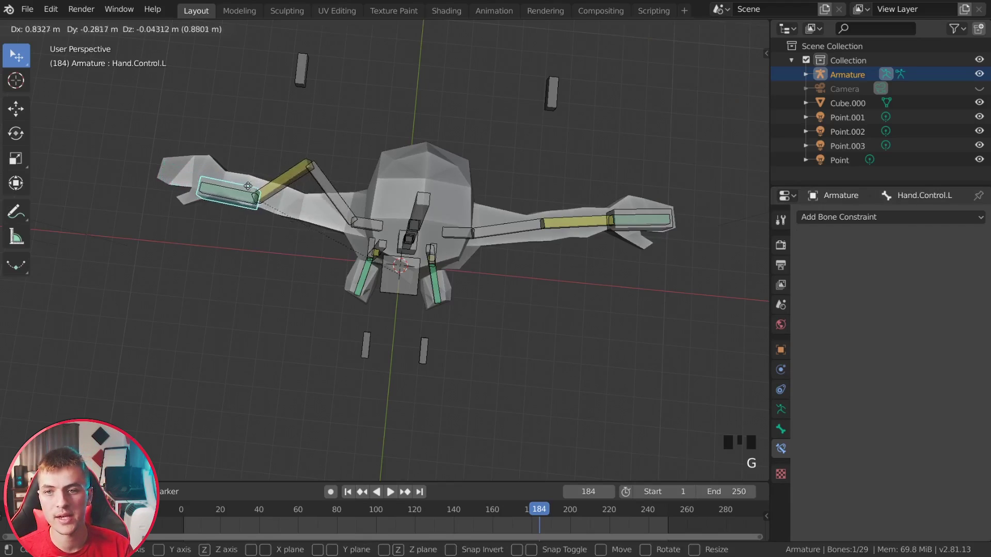
{"action": "left_click", "coordinate": [209, 177]}
{"action": "left_click", "coordinate": [665, 213]}
{"action": "left_click", "coordinate": [663, 210]}
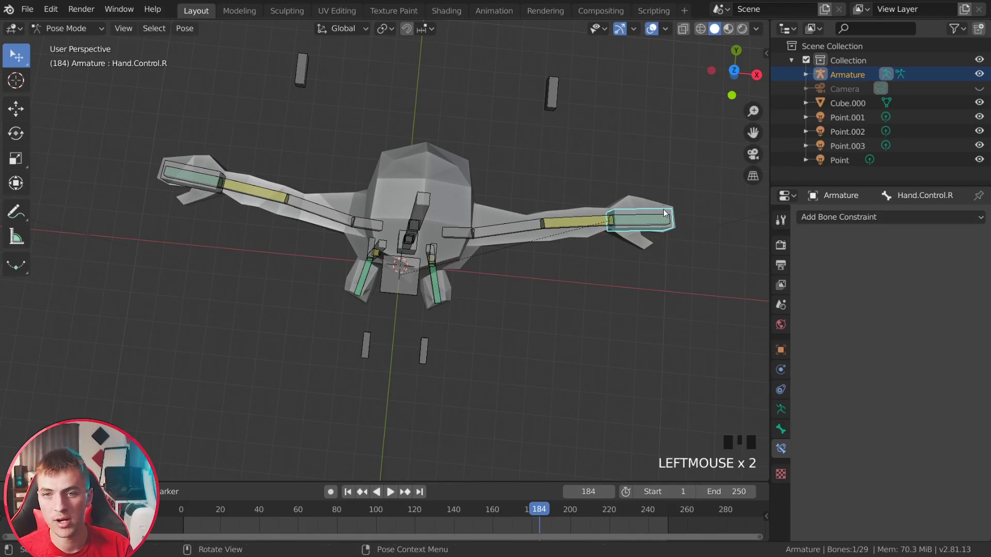
{"action": "key", "text": "g"}
{"action": "right_click", "coordinate": [545, 280]}
- Test the leg's IK by trial-moving the LowerLeg.Control.L bone from the side
{"action": "middle_click_drag", "start_coordinate": [546, 284], "coordinate": [407, 453]}
{"action": "left_click", "coordinate": [360, 419]}
{"action": "middle_click_drag", "start_coordinate": [360, 419], "coordinate": [451, 381]}
{"action": "key", "text": "g"}
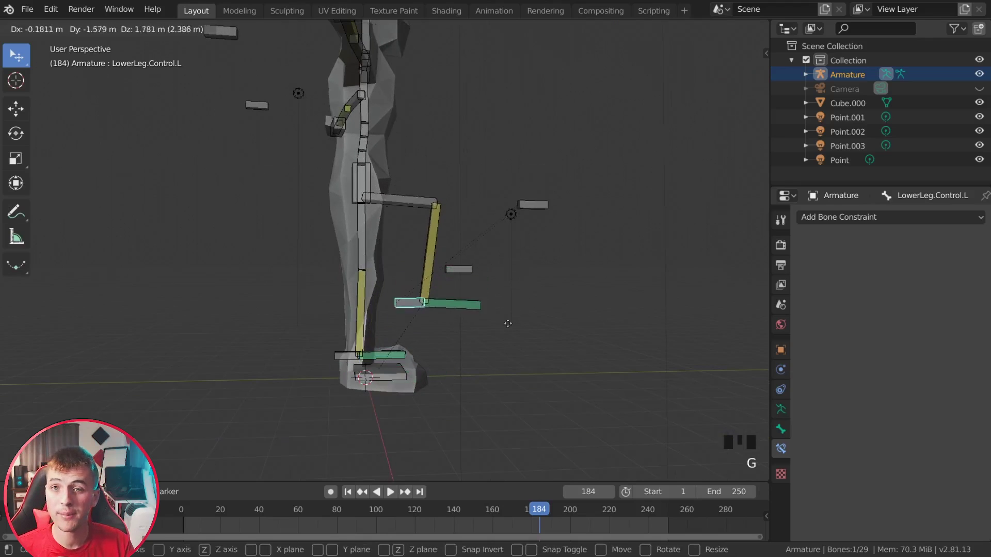
{"action": "left_click", "coordinate": [479, 346]}
- Select the Cube.000 body mesh and then the armature in Object Mode, and parent the mesh using With Automatic Weights
{"action": "middle_click_drag", "start_coordinate": [479, 346], "coordinate": [423, 363]}
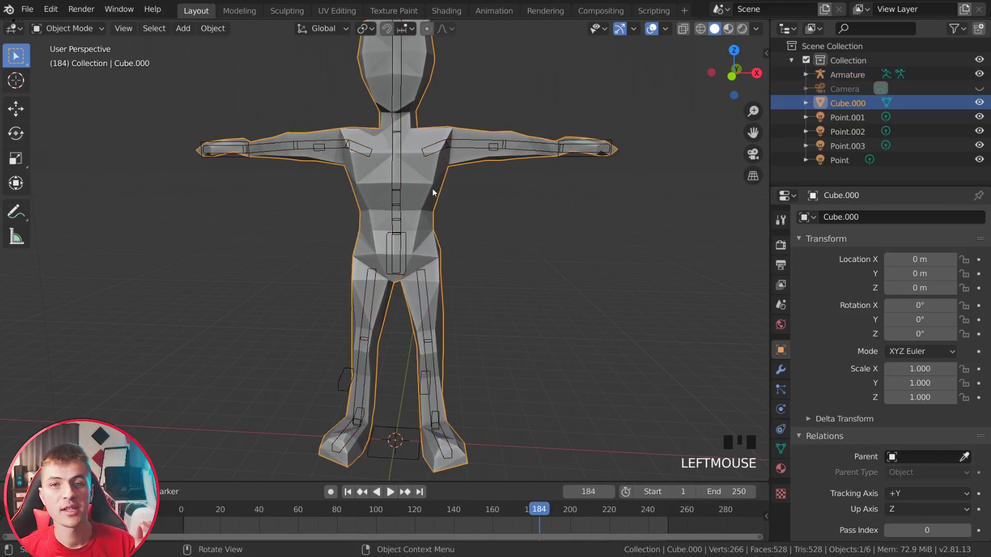
{"action": "left_click", "coordinate": [398, 190], "text": "shift"}
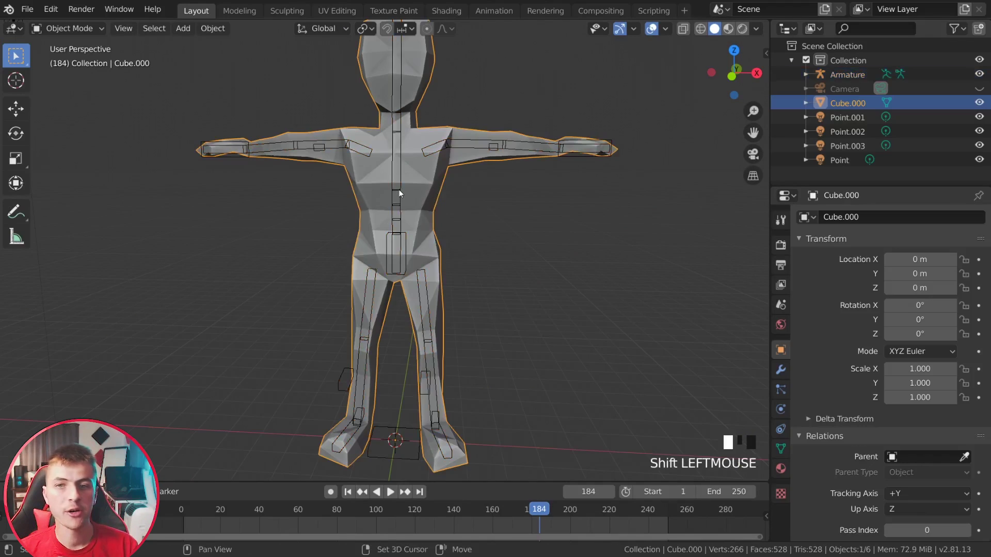
{"action": "scroll", "coordinate": [507, 265], "scroll_direction": "down", "scroll_amount": 1}
{"action": "middle_click_drag", "start_coordinate": [506, 265], "coordinate": [534, 283], "text": "shift"}
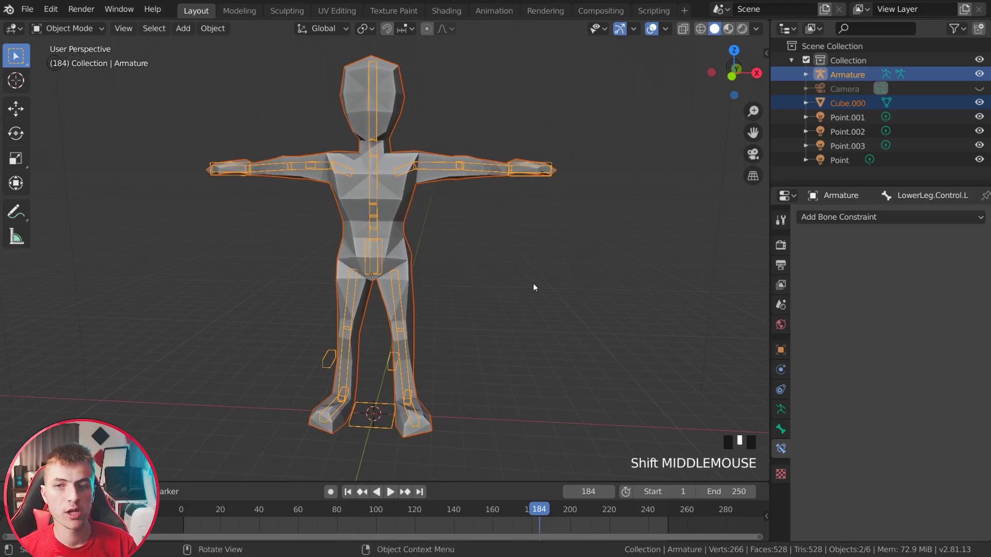
{"action": "key", "text": "ctrl+p"}
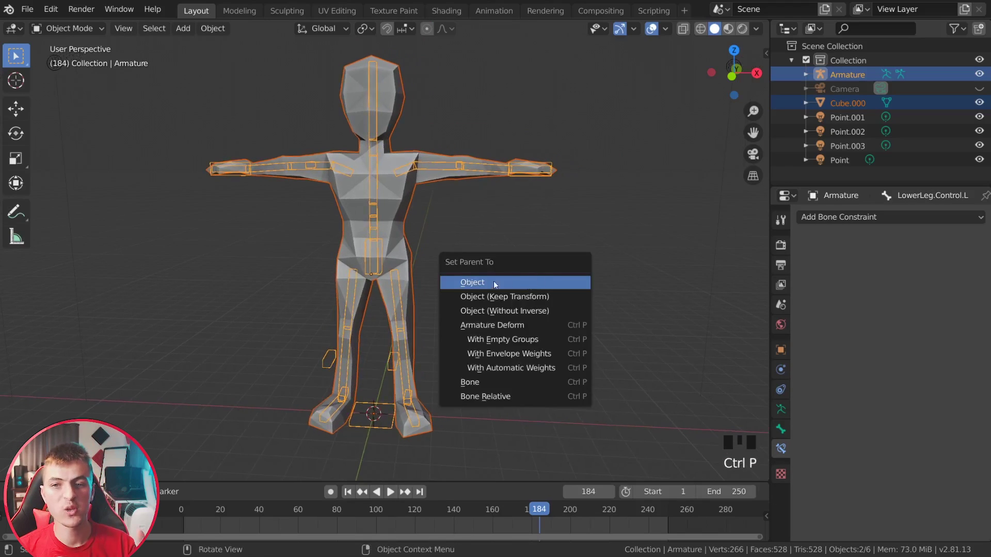
{"action": "left_click", "coordinate": [517, 368]}
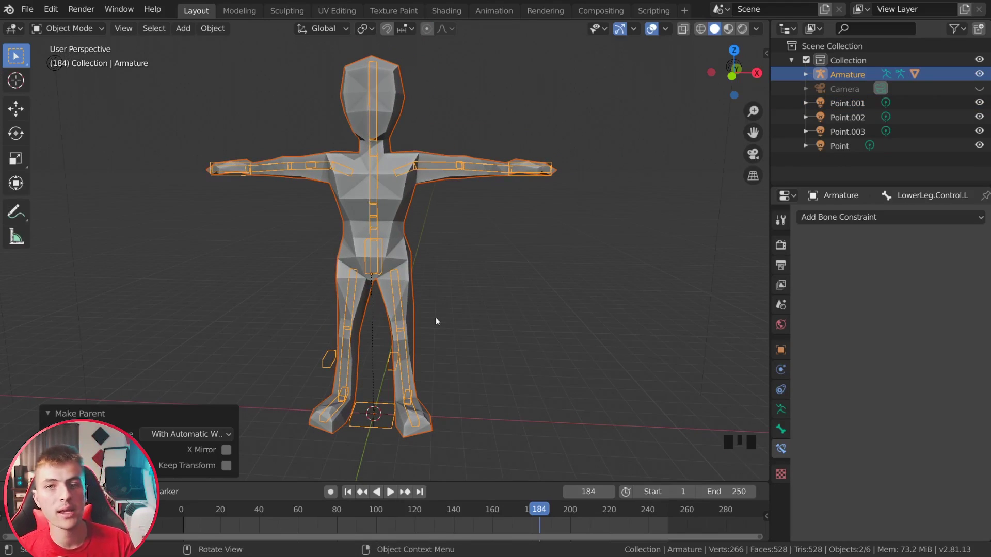
- Deselect everything, select only the armature and switch it to Pose Mode
{"action": "middle_click_drag", "start_coordinate": [445, 332], "coordinate": [412, 319]}
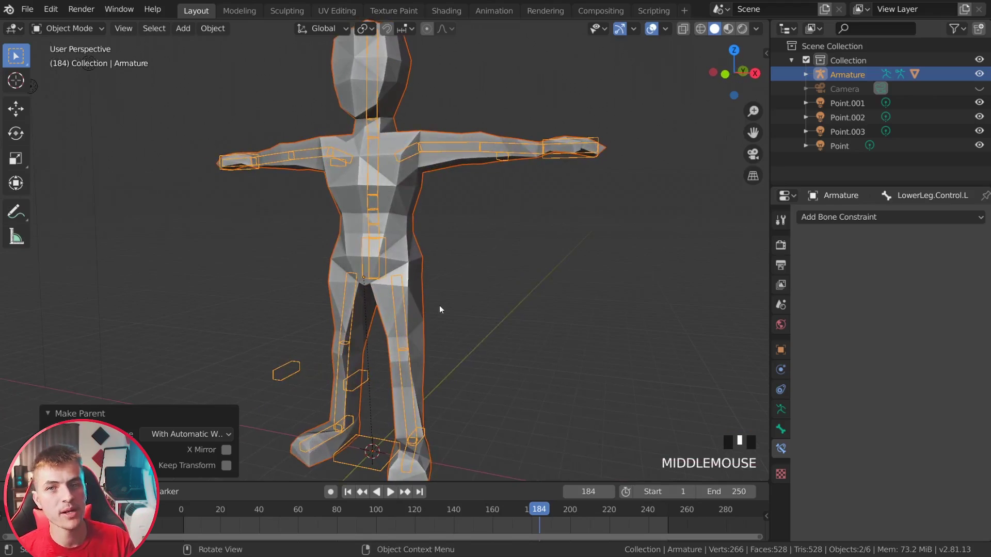
{"action": "key", "text": "alt+a"}
{"action": "left_click", "coordinate": [402, 468]}
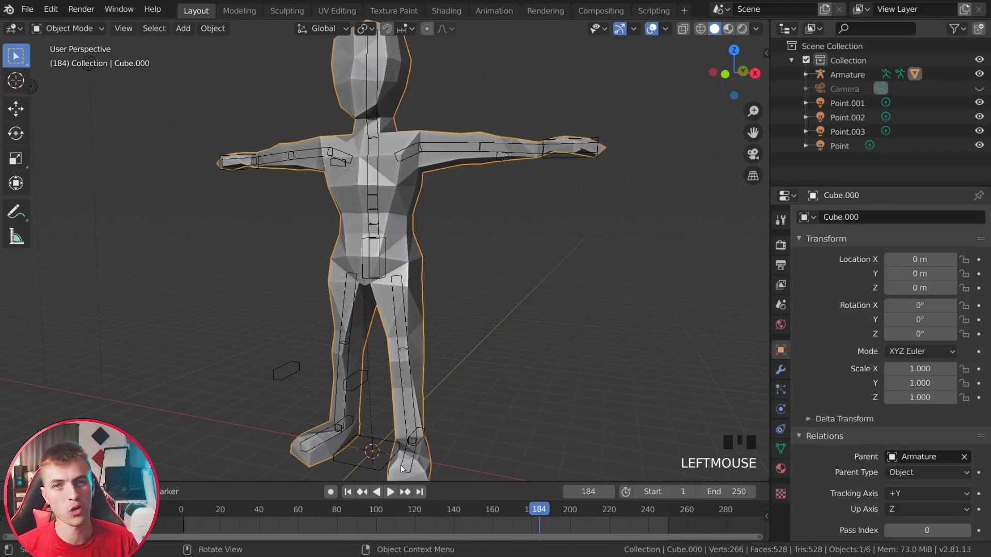
{"action": "left_click", "coordinate": [413, 437]}
{"action": "left_click", "coordinate": [88, 72]}
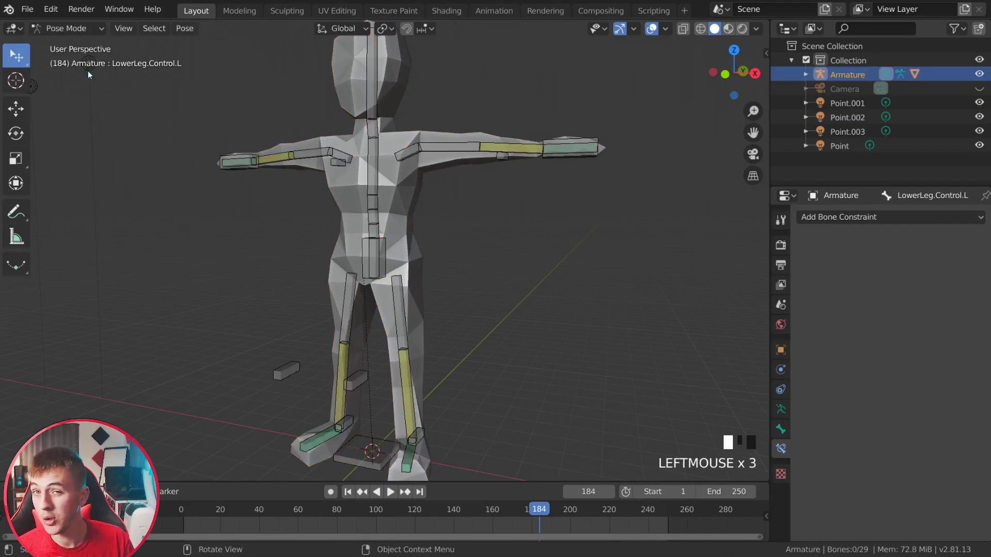
- Test the leg mesh's deformation by trial-moving the LowerLeg.Control.R bone, cancelling the move
{"action": "middle_click_drag", "start_coordinate": [361, 289], "coordinate": [368, 379]}
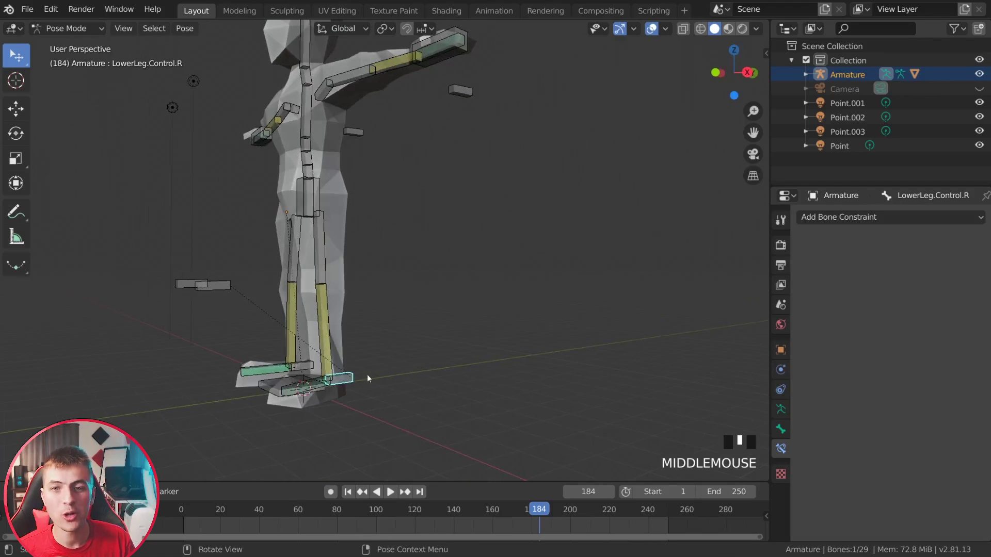
{"action": "key", "text": "g"}
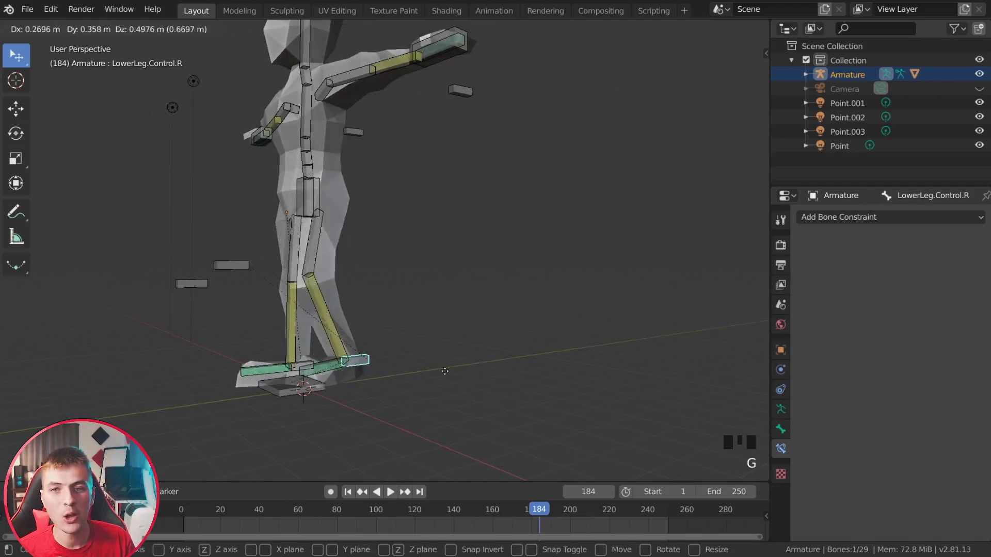
{"action": "right_click", "coordinate": [374, 307]}
- Test the waist and leg deformation by trial-moving and rotating the Hips.Control bone, restoring its rest pose
{"action": "middle_click_drag", "start_coordinate": [374, 308], "coordinate": [305, 180]}
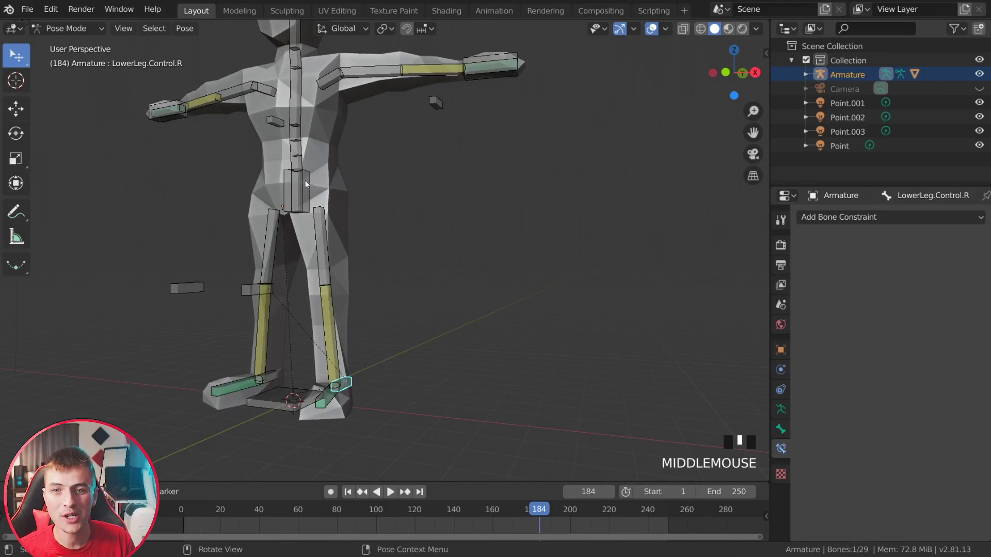
{"action": "left_click", "coordinate": [305, 181]}
{"action": "key", "text": "g"}
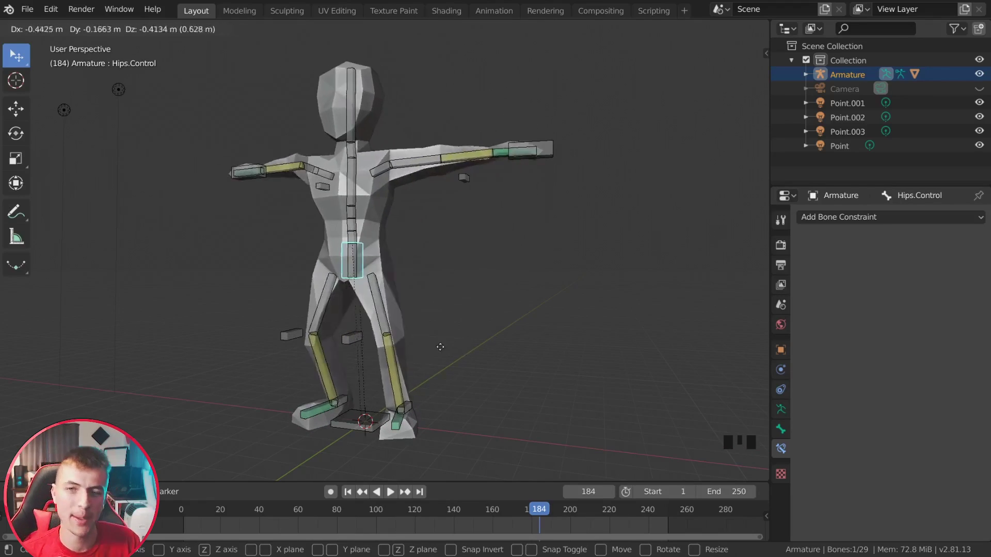
{"action": "key", "text": "r"}
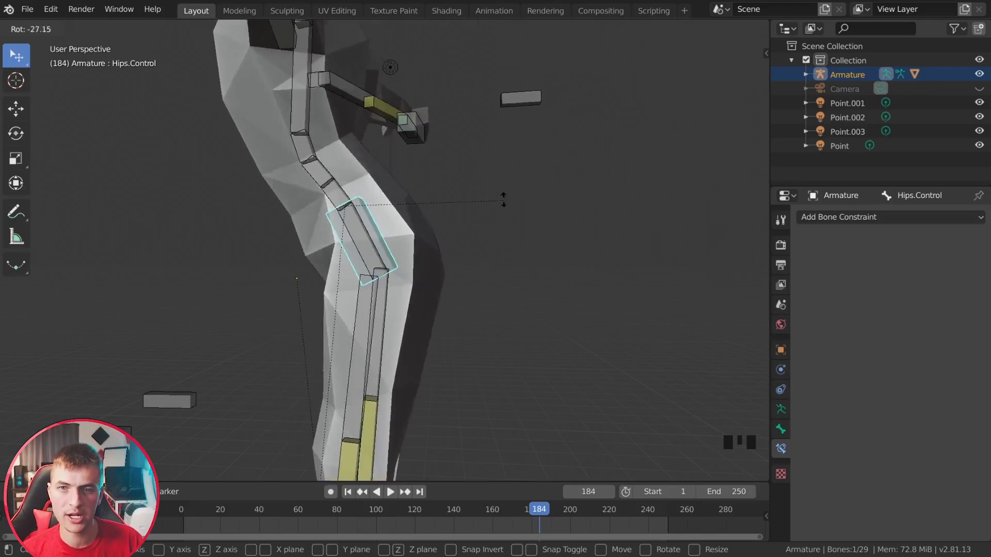
{"action": "key", "text": "r"}
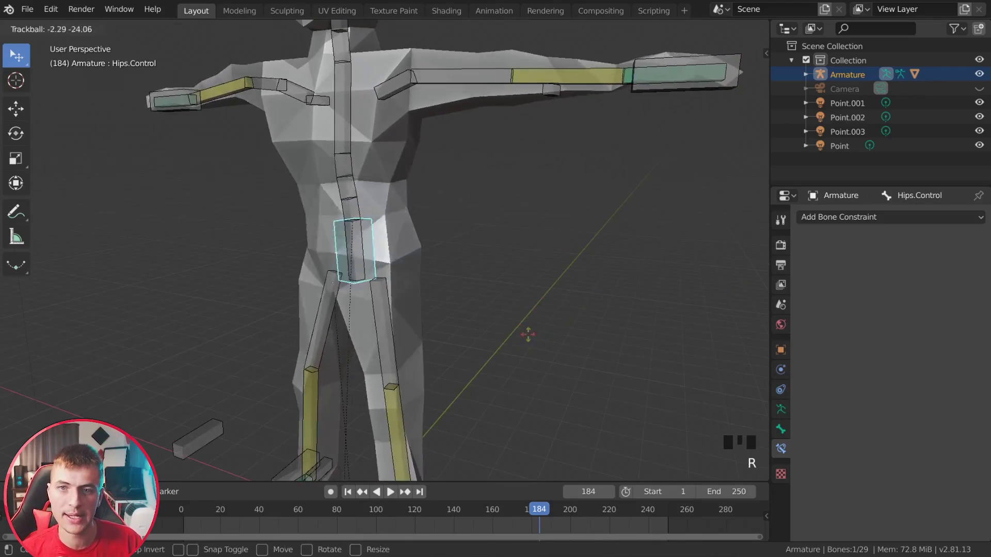
{"action": "scroll", "coordinate": [477, 257], "scroll_direction": "down", "scroll_amount": 2}
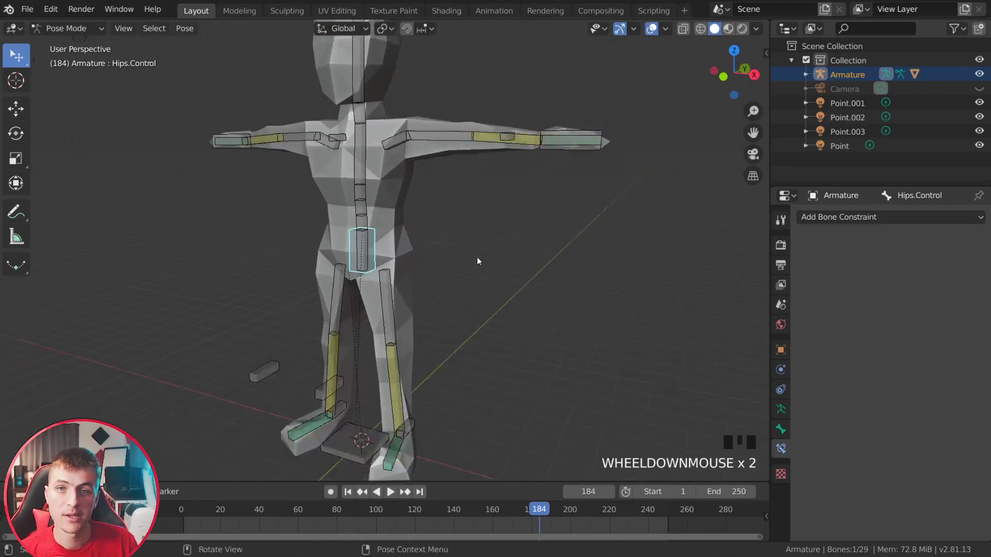
- Switch the Cube.000 mesh to Weight Paint mode and select the UpperArm.L vertex group
{"action": "left_click", "coordinate": [68, 28]}
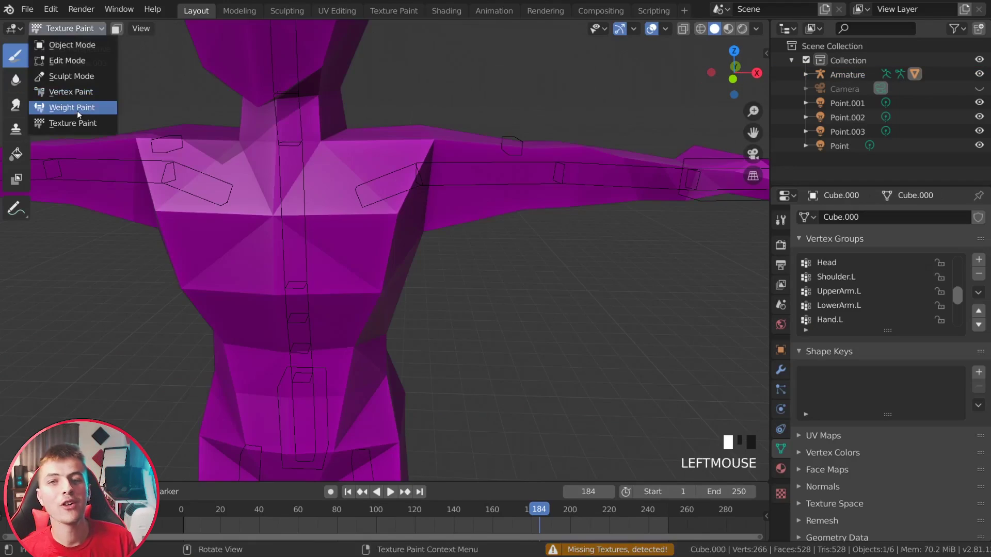
{"action": "left_click", "coordinate": [78, 107]}
{"action": "right_click", "coordinate": [498, 189], "text": "ctrl"}
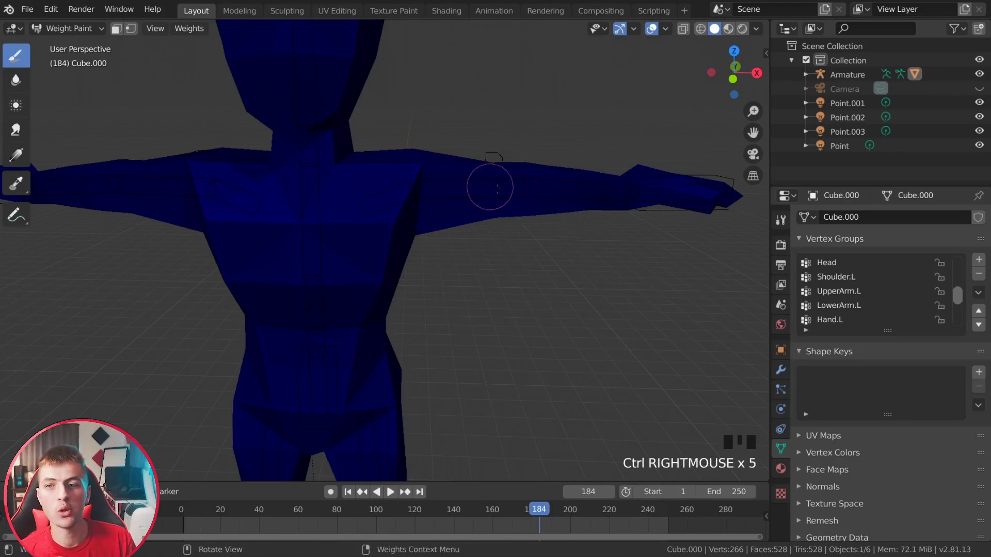
{"action": "left_click", "coordinate": [829, 296]}
{"action": "left_click", "coordinate": [823, 277]}
{"action": "left_click", "coordinate": [821, 292]}
{"action": "scroll", "coordinate": [831, 305], "scroll_direction": "down", "scroll_amount": 1}
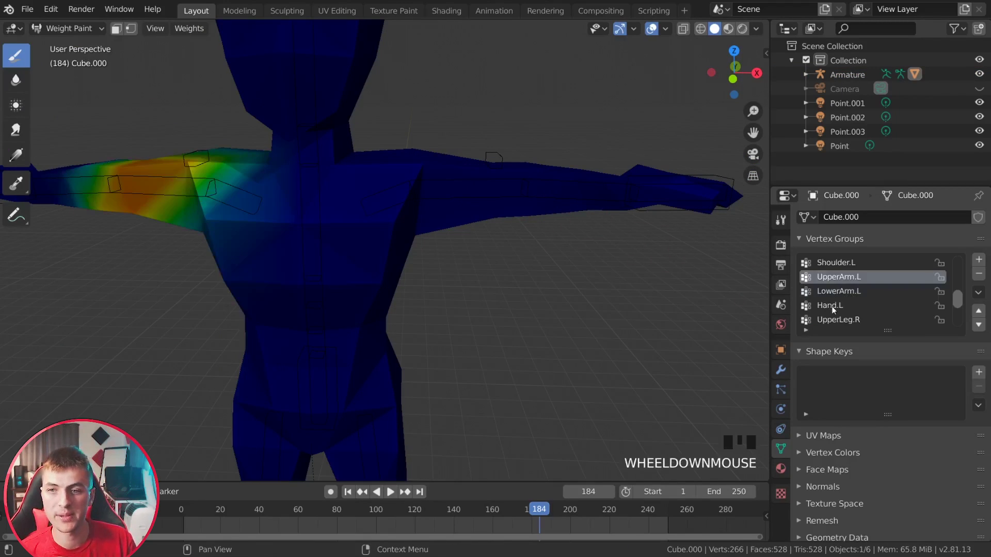
{"action": "scroll", "coordinate": [398, 261], "scroll_direction": "down", "scroll_amount": 1}
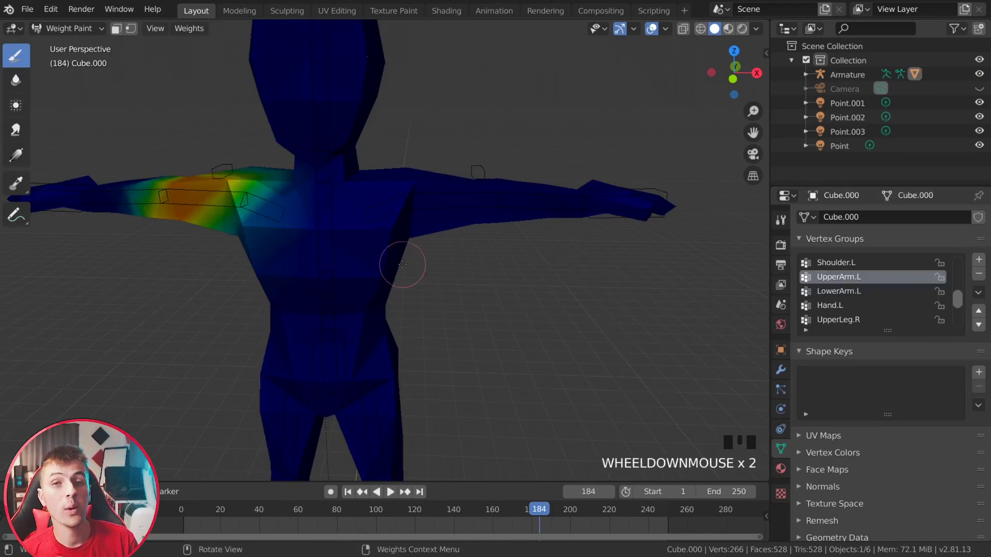
- Choose the F Subtract brush and paint away UpperArm.L weight around the shoulder and upper chest
{"action": "mouse_move", "coordinate": [398, 261]}
{"action": "middle_mouse_down"}
{"action": "mouse_move", "coordinate": [408, 266]}
{"action": "mouse_move", "coordinate": [308, 242]}
{"action": "mouse_move", "coordinate": [316, 244]}
{"action": "middle_mouse_up"}
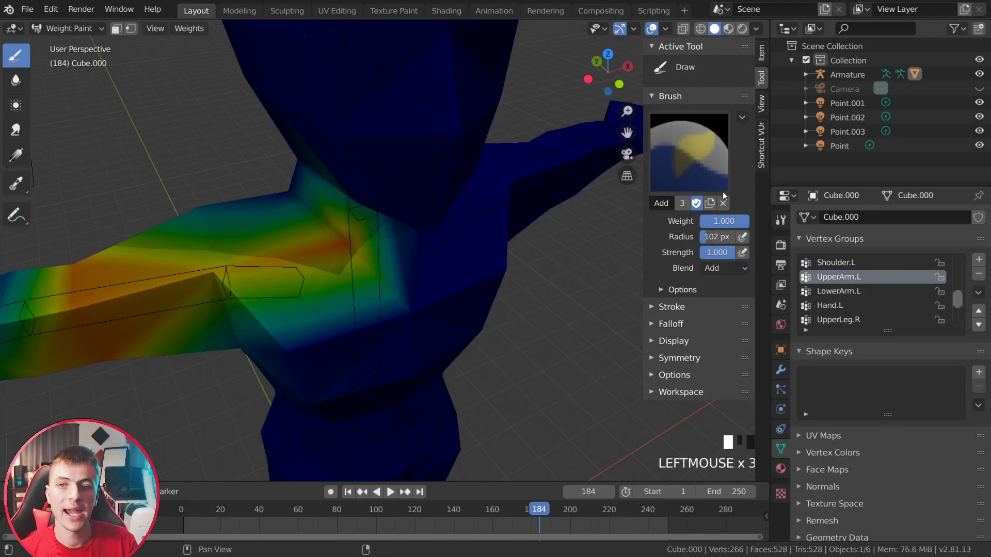
{"action": "left_click", "coordinate": [724, 195]}
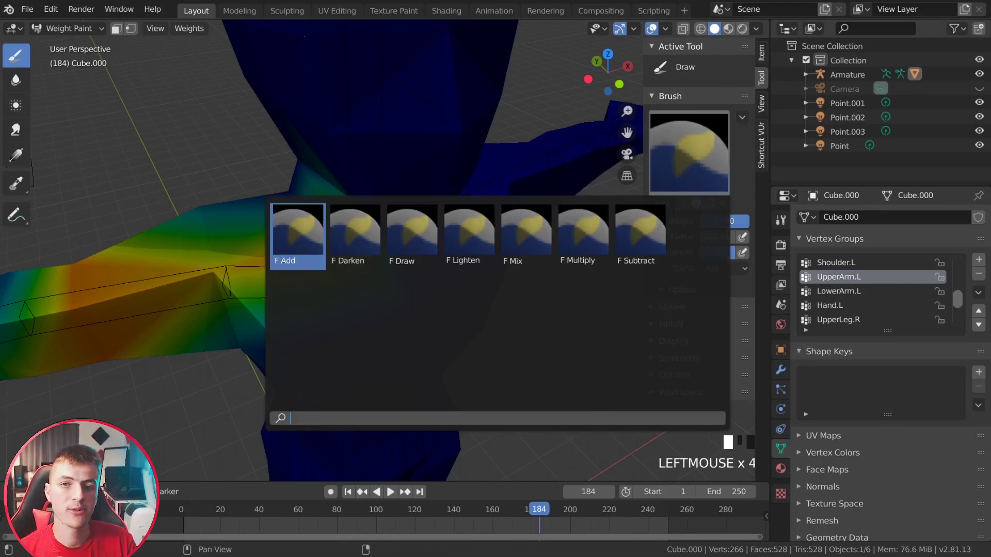
{"action": "left_click", "coordinate": [692, 242]}
{"action": "mouse_move", "coordinate": [288, 221]}
{"action": "left_mouse_down"}
{"action": "mouse_move", "coordinate": [342, 209]}
{"action": "mouse_move", "coordinate": [354, 333]}
{"action": "left_mouse_up"}
- Subtract the UpperLeg.L vertex group's weight around the hip, waist and lower torso from several sides
{"action": "middle_click_drag", "start_coordinate": [338, 369], "coordinate": [527, 265]}
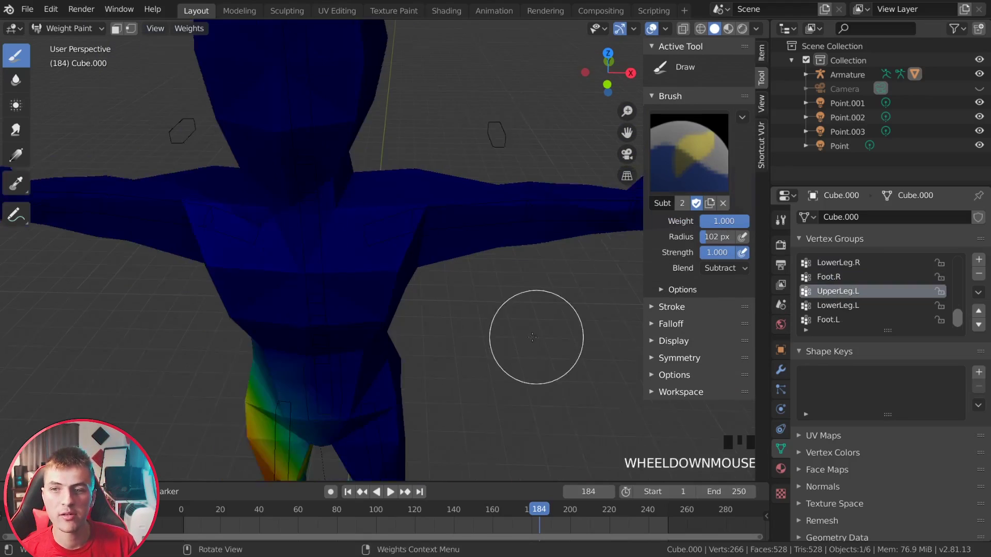
{"action": "middle_click_drag", "start_coordinate": [524, 261], "coordinate": [526, 223], "text": "shift"}
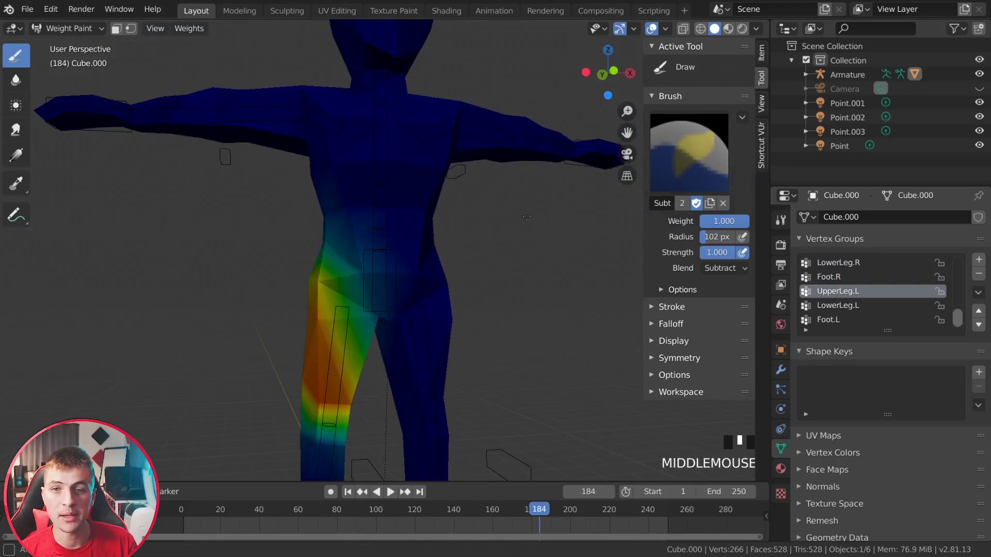
{"action": "scroll", "coordinate": [527, 223], "scroll_direction": "up", "scroll_amount": 2}
{"action": "scroll", "coordinate": [409, 287], "scroll_direction": "down", "scroll_amount": 2}
{"action": "left_click", "coordinate": [321, 270]}
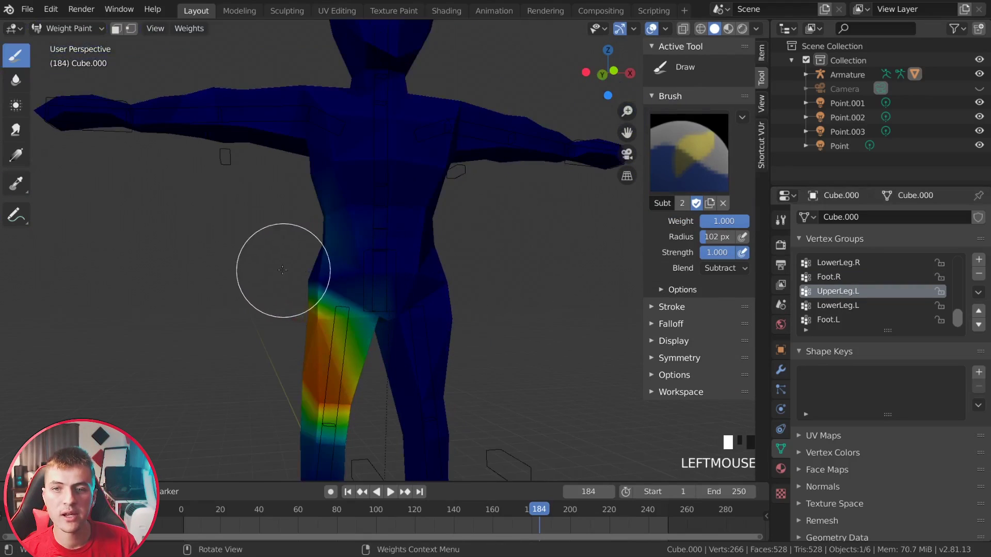
{"action": "middle_click_drag", "start_coordinate": [410, 272], "coordinate": [516, 255]}
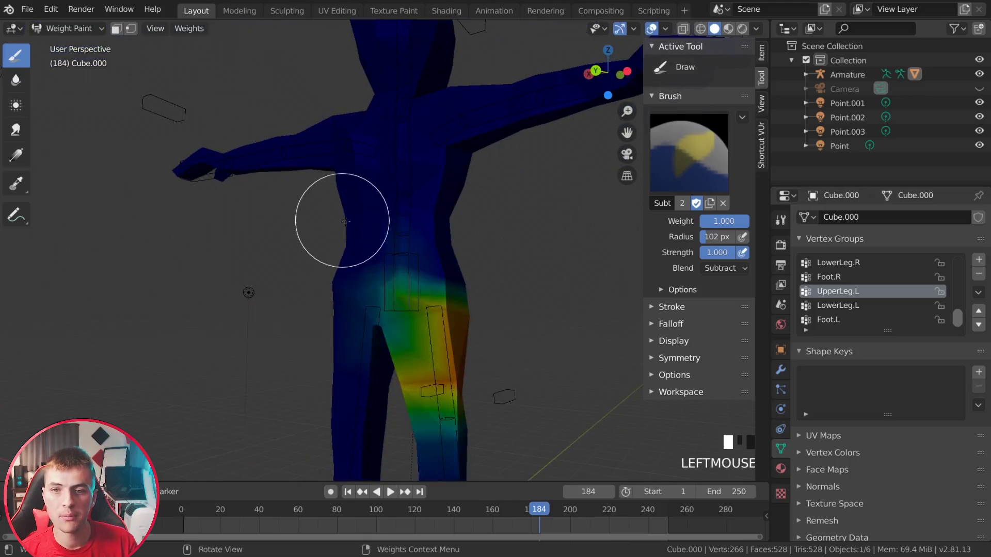
{"action": "middle_click_drag", "start_coordinate": [346, 222], "coordinate": [324, 242]}
- Enlarge the vertex group list, select UpperLeg.R and paint away its weight around the hip and lower waist
{"action": "left_click_drag", "start_coordinate": [888, 330], "coordinate": [887, 502]}
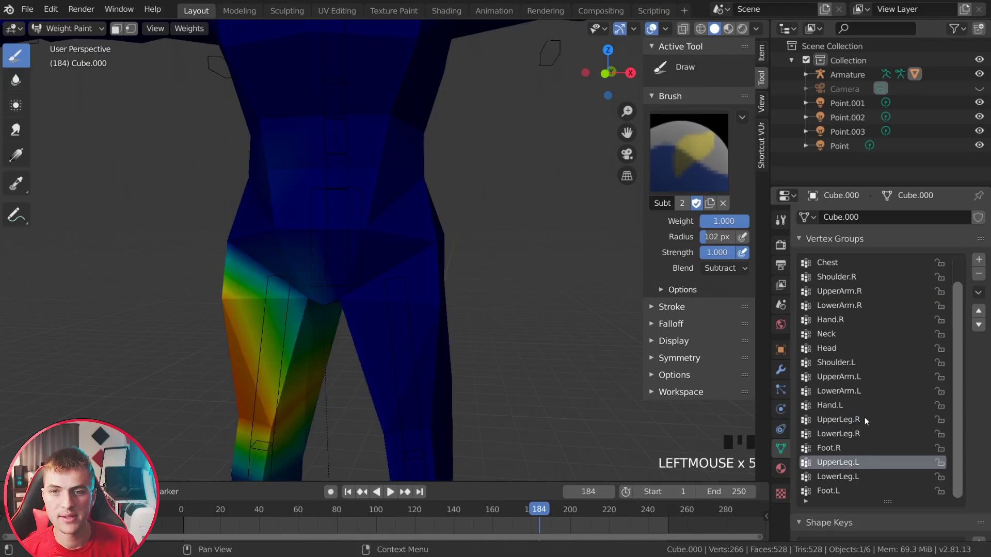
{"action": "left_click", "coordinate": [865, 418]}
{"action": "mouse_move", "coordinate": [395, 206]}
{"action": "left_mouse_down"}
{"action": "mouse_move", "coordinate": [441, 219]}
{"action": "mouse_move", "coordinate": [388, 224]}
{"action": "left_mouse_up"}
{"action": "middle_click_drag", "start_coordinate": [389, 224], "coordinate": [387, 222]}
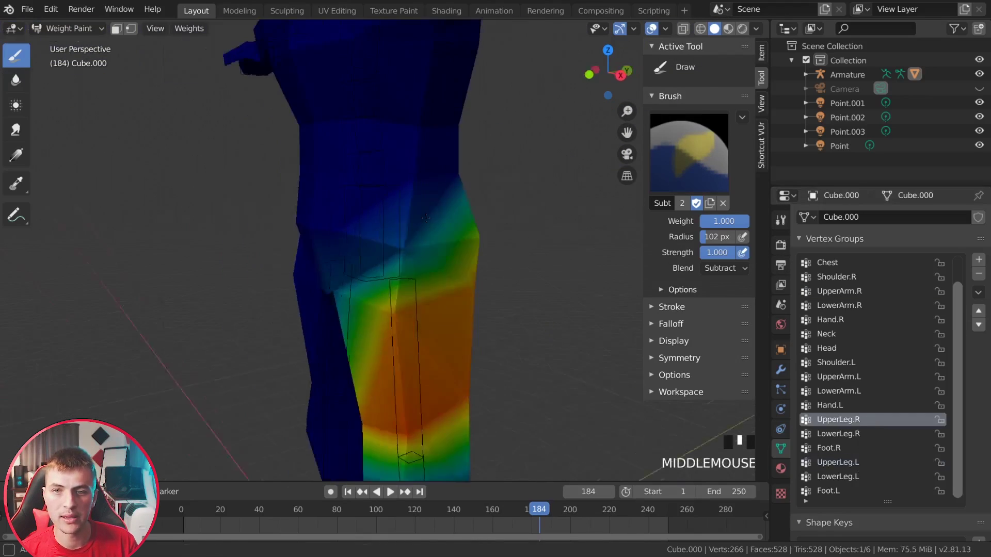
{"action": "mouse_move", "coordinate": [387, 222]}
{"action": "left_mouse_down"}
{"action": "mouse_move", "coordinate": [497, 210]}
{"action": "mouse_move", "coordinate": [387, 221]}
{"action": "left_mouse_up"}
{"action": "middle_click_drag", "start_coordinate": [387, 221], "coordinate": [505, 209]}
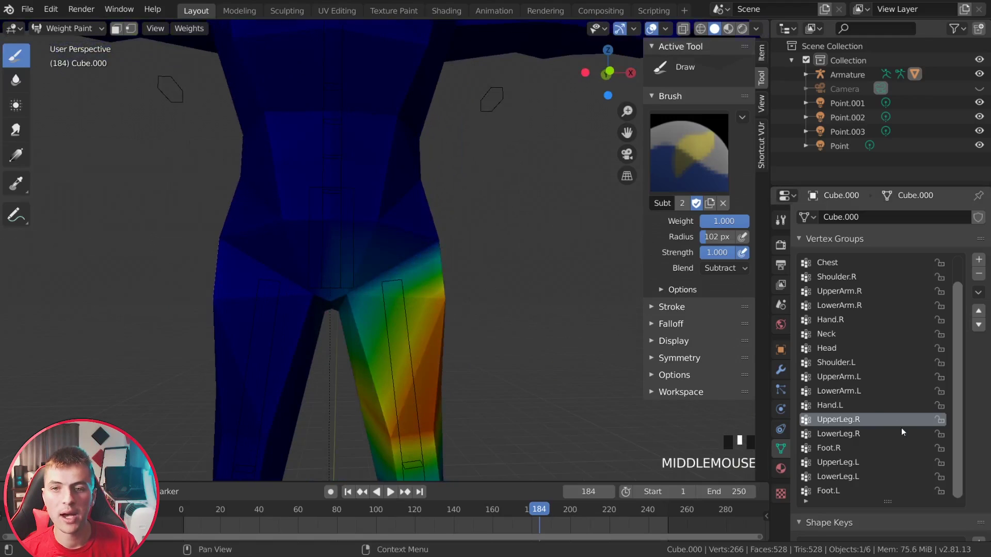
{"action": "left_click", "coordinate": [849, 463]}
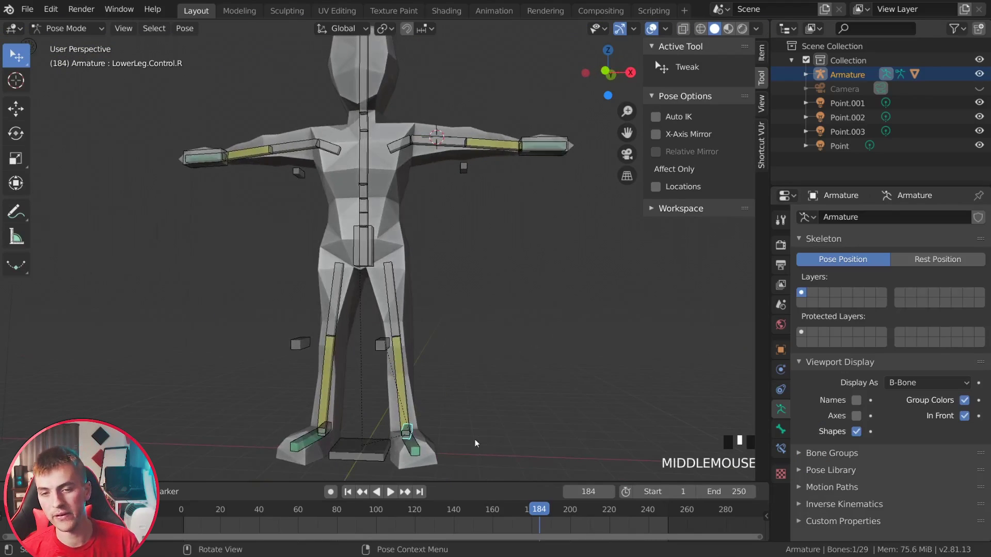
- Test the refined weights in Pose Mode by trial-moving the LowerLeg.Control.R and Hips.Control bones, cancelling each move
{"action": "key", "text": "g"}
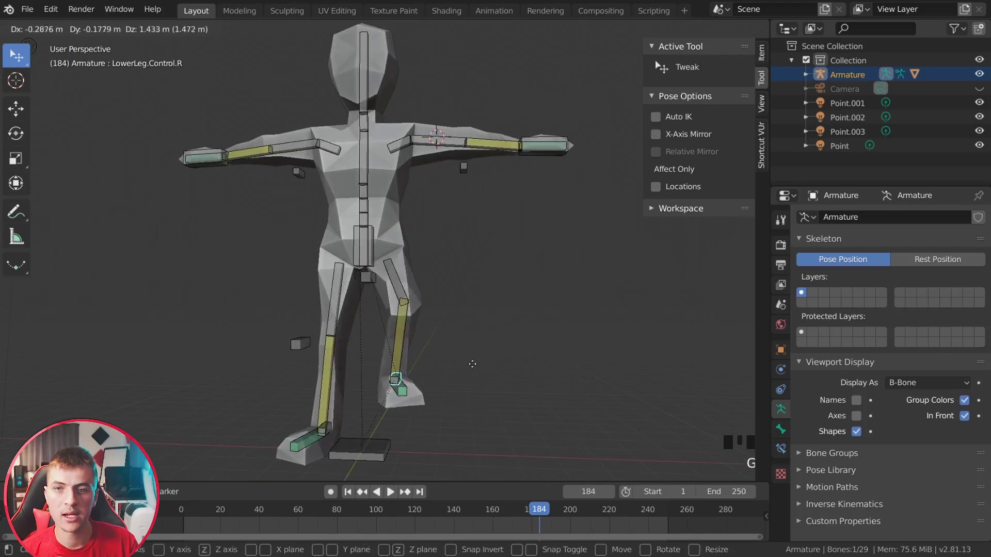
{"action": "key", "text": "Escape"}
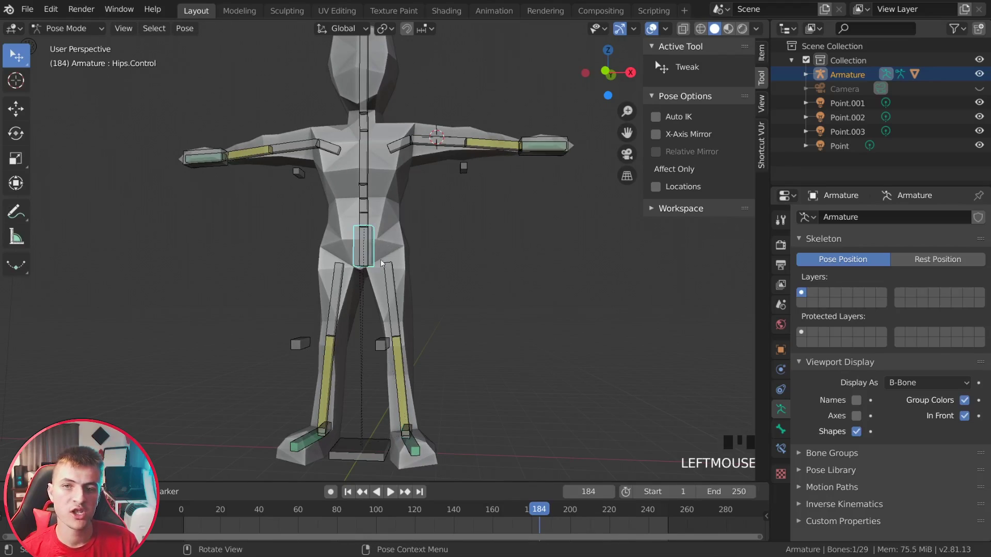
{"action": "key", "text": "g"}
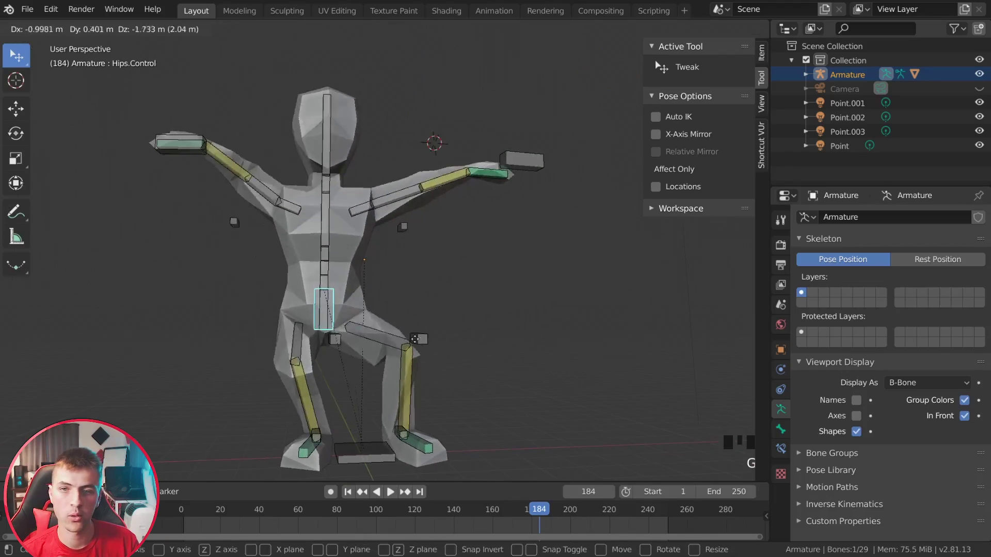
{"action": "key", "text": "Escape"}
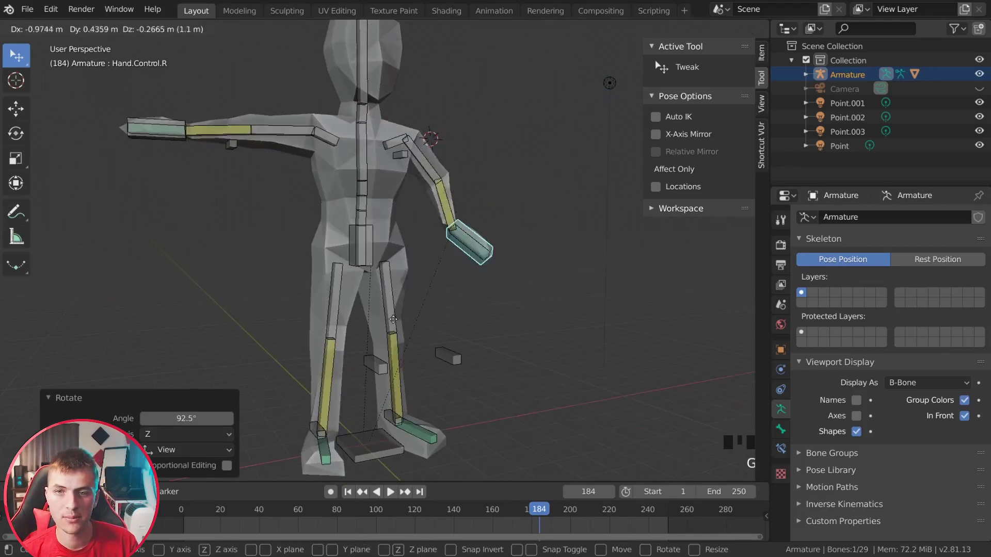
- Bend the left arm by moving and rotating the Hand.Control.L bone toward the waist
{"action": "middle_click_drag", "start_coordinate": [361, 207], "coordinate": [284, 197]}
{"action": "key", "text": "g"}
{"action": "key", "text": "r"}
{"action": "key", "text": "r"}
{"action": "left_click", "coordinate": [330, 222]}
{"action": "middle_click_drag", "start_coordinate": [330, 222], "coordinate": [413, 248]}
{"action": "left_click", "coordinate": [274, 222]}
{"action": "key", "text": "g"}
{"action": "left_click", "coordinate": [258, 217]}
{"action": "key", "text": "r"}
{"action": "key", "text": "Escape"}
- Move the Hand.Control.R bone beside the waist and rotate the hand to pose the right arm
{"action": "key", "text": "g"}
{"action": "left_click", "coordinate": [397, 233]}
{"action": "key", "text": "r"}
{"action": "key", "text": "r"}
{"action": "left_click", "coordinate": [413, 247]}
- Raise the right foot by moving the LowerLeg.Control.R bone and rotate it freely
{"action": "left_click", "coordinate": [413, 413]}
{"action": "key", "text": "g"}
{"action": "left_click", "coordinate": [428, 382]}
{"action": "key", "text": "r"}
{"action": "key", "text": "r"}
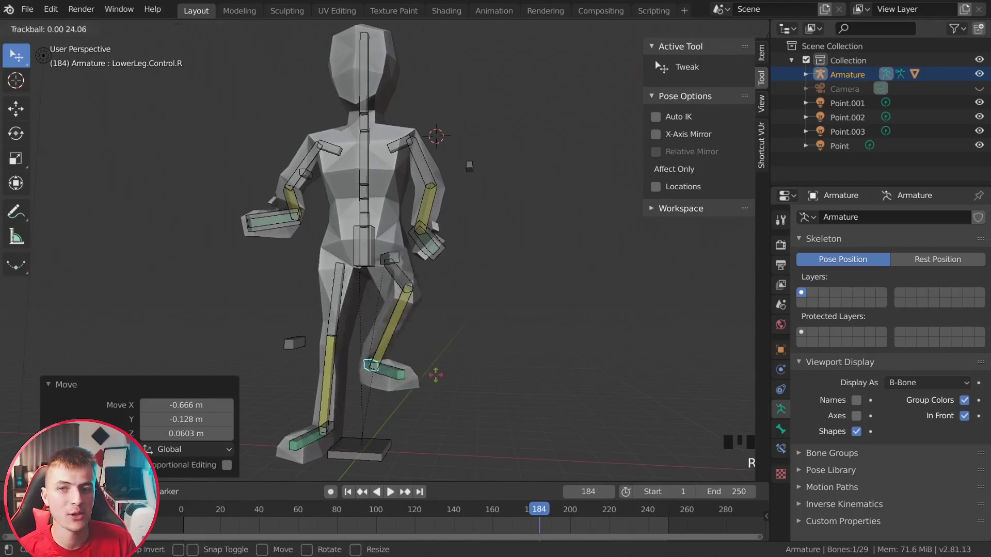
{"action": "left_click", "coordinate": [435, 375]}
- Refine the raised-leg stance by moving LowerLeg.Control.R together with a second selected bone
{"action": "middle_click_drag", "start_coordinate": [435, 375], "coordinate": [296, 373]}
{"action": "left_click", "coordinate": [296, 372], "text": "shift"}
{"action": "key", "text": "g"}
{"action": "left_click", "coordinate": [310, 259]}
{"action": "middle_click_drag", "start_coordinate": [309, 258], "coordinate": [316, 149]}
{"action": "key", "text": "g"}
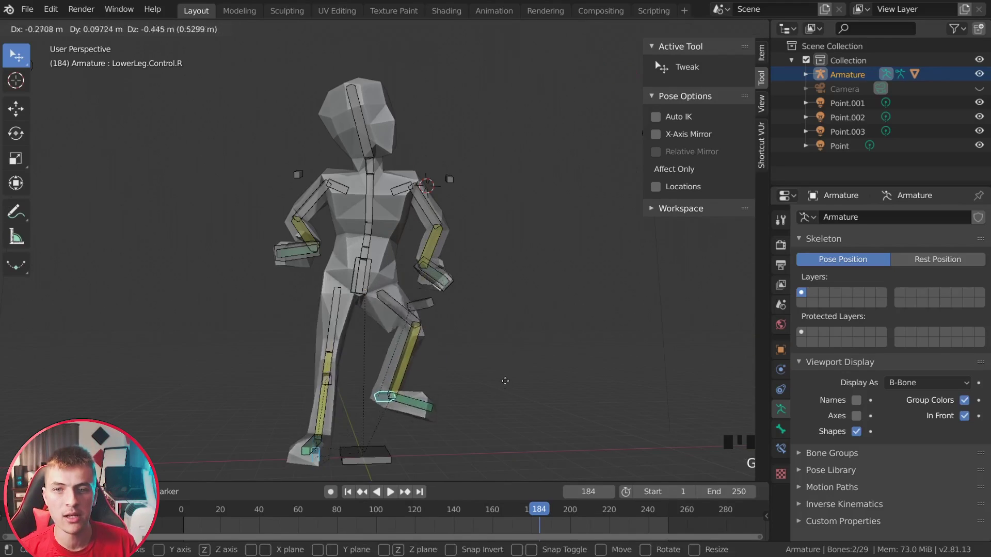
- Switch to Object Mode, hide the armature and examine the posed mesh from several sides
{"action": "left_click", "coordinate": [100, 31]}
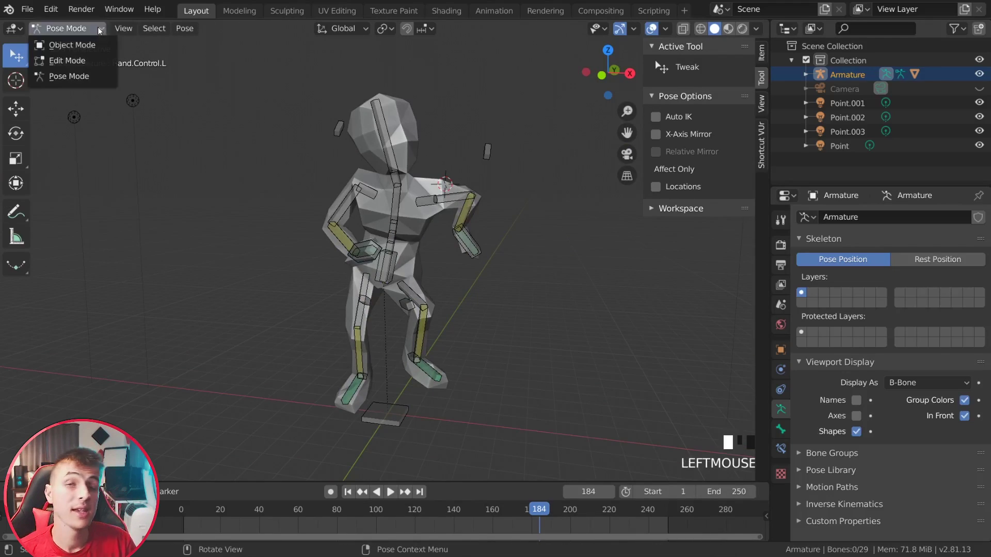
{"action": "left_click", "coordinate": [70, 45]}
{"action": "middle_click_drag", "start_coordinate": [465, 255], "coordinate": [650, 246]}
{"action": "key", "text": "h"}
{"action": "left_click", "coordinate": [650, 245]}
{"action": "middle_click_drag", "start_coordinate": [604, 268], "coordinate": [13, 264]}
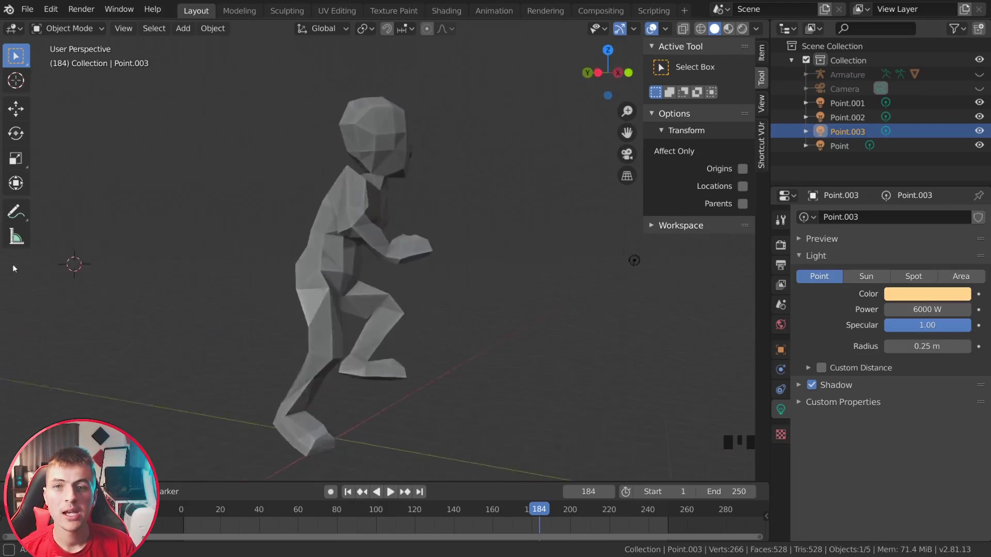
- Return the unhidden armature to Pose Mode and clear the rotation and location of all bones
{"action": "left_click", "coordinate": [468, 324]}
{"action": "key", "text": "ctrl+Tab"}
{"action": "scroll", "coordinate": [468, 325], "scroll_direction": "down", "scroll_amount": 2}
{"action": "middle_click_drag", "start_coordinate": [469, 325], "coordinate": [382, 330]}
{"action": "scroll", "coordinate": [466, 362], "scroll_direction": "up", "scroll_amount": 2}
{"action": "key", "text": "a"}
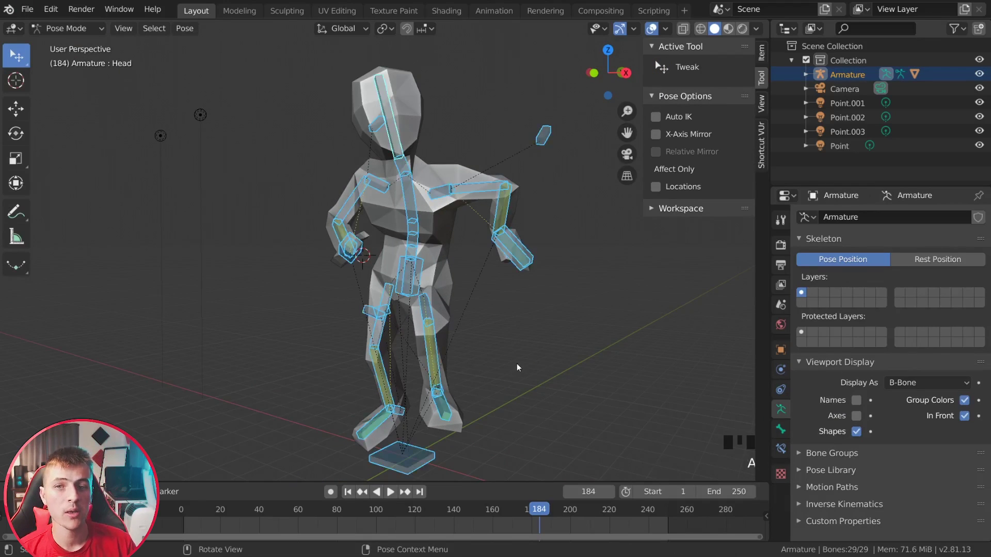
{"action": "key", "text": "alt+r"}
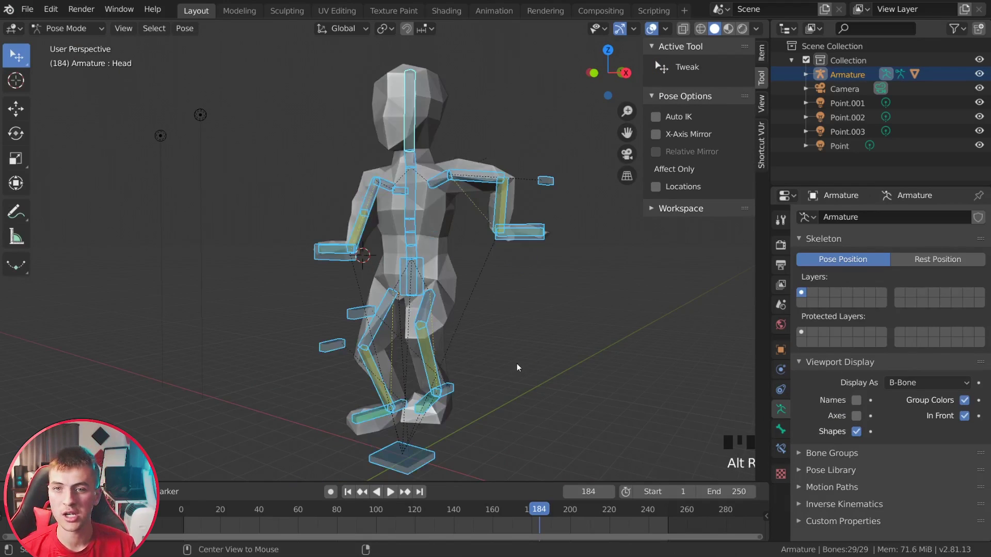
{"action": "key", "text": "alt+g"}
{"action": "middle_click_drag", "start_coordinate": [517, 363], "coordinate": [556, 360]}
{"action": "key", "text": "alt+a"}
{"action": "mouse_move", "coordinate": [491, 342]}
{"action": "middle_mouse_down"}
{"action": "mouse_move", "coordinate": [535, 340]}
{"action": "mouse_move", "coordinate": [506, 336]}
{"action": "mouse_move", "coordinate": [516, 323]}
{"action": "mouse_move", "coordinate": [491, 324]}
{"action": "middle_mouse_up"}
{"action": "key", "text": "a"}
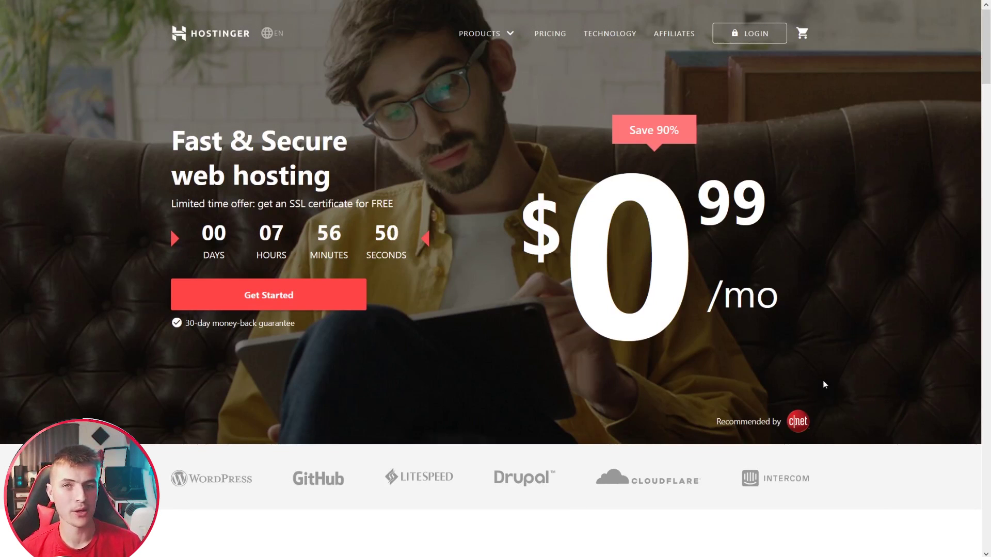
- Switch to the Hostinger website and examine its services and web hosting plans
{"action": "scroll", "coordinate": [824, 384], "scroll_direction": "down", "scroll_amount": 8}
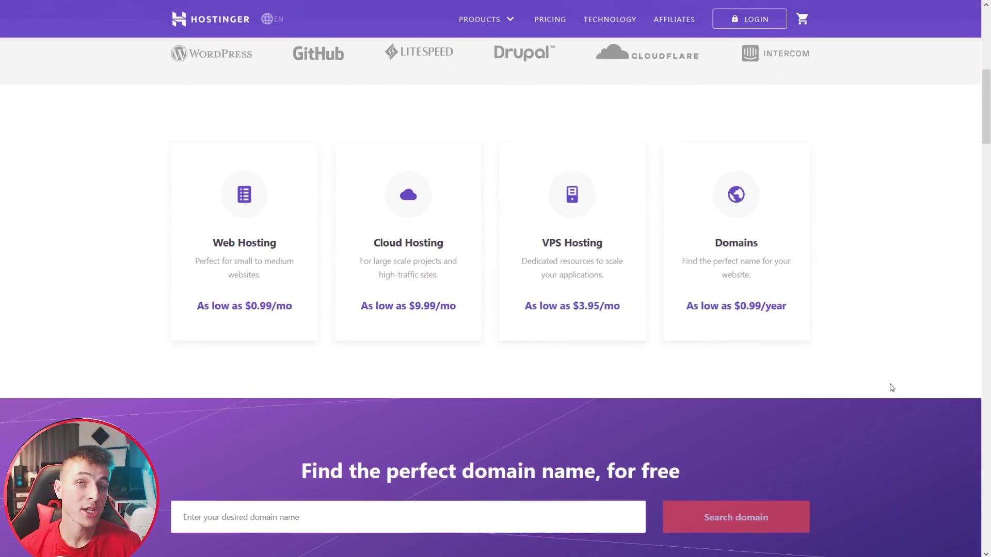
{"action": "scroll", "coordinate": [898, 387], "scroll_direction": "down", "scroll_amount": 15}
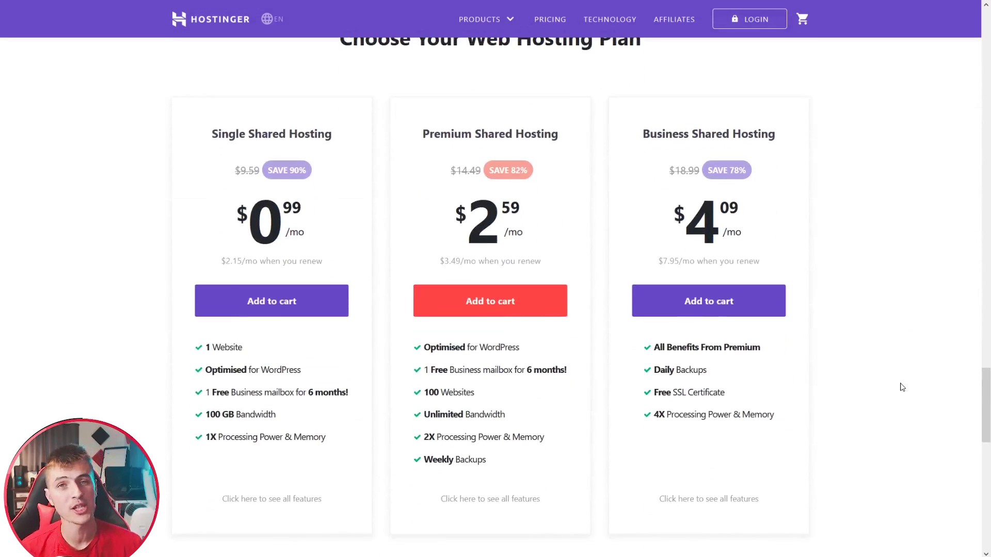
{"action": "scroll", "coordinate": [902, 387], "scroll_direction": "up", "scroll_amount": 1}
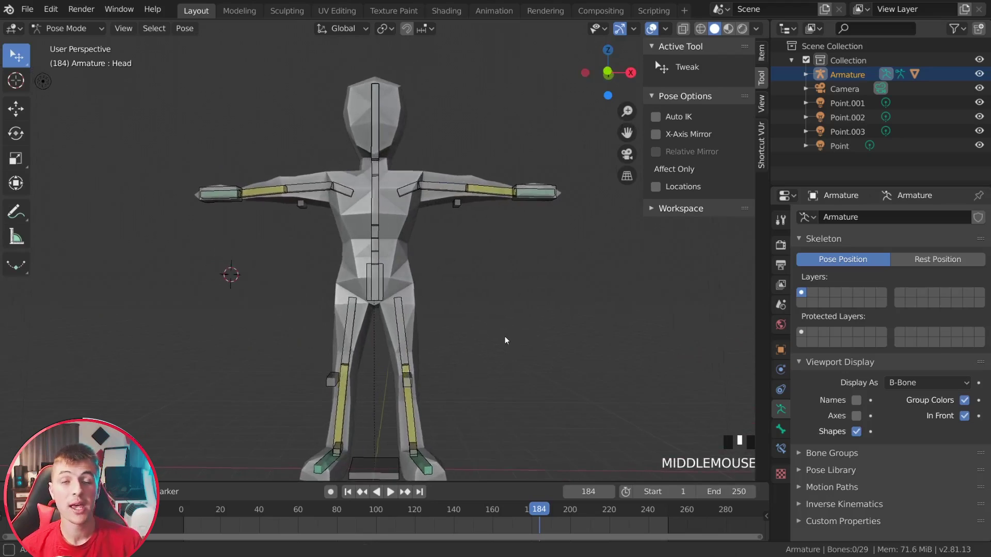
{"action": "key", "text": "a"}
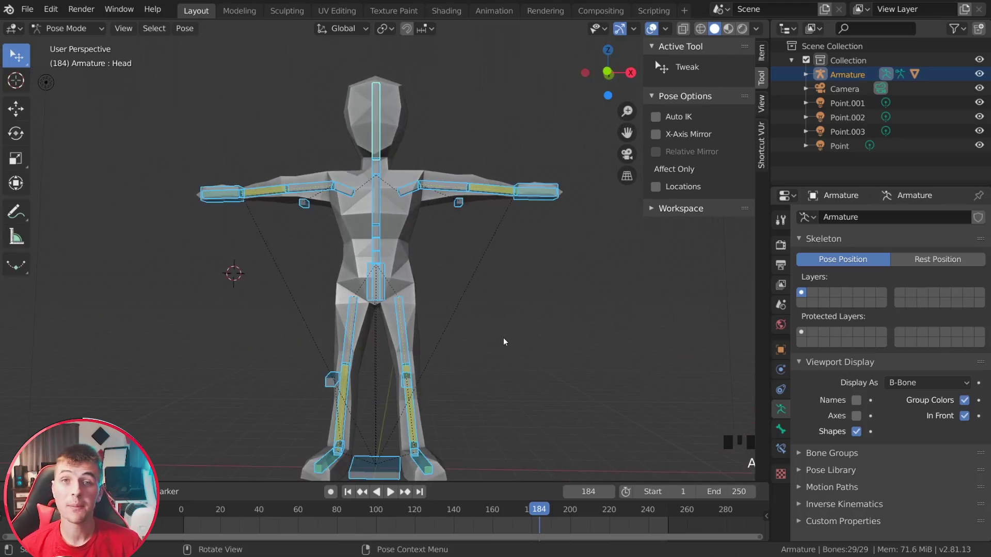
{"action": "key", "text": "alt+a"}
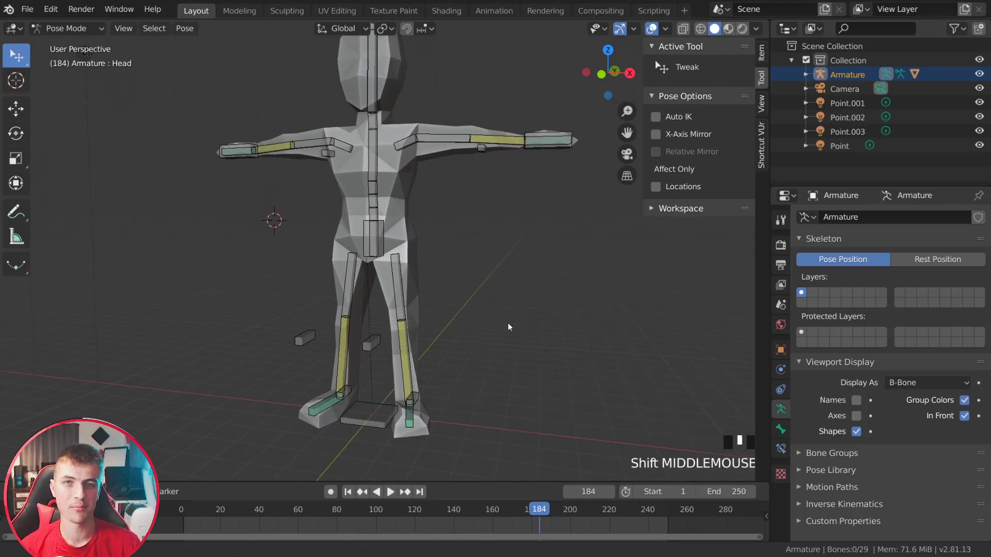
{"action": "key", "text": "a"}
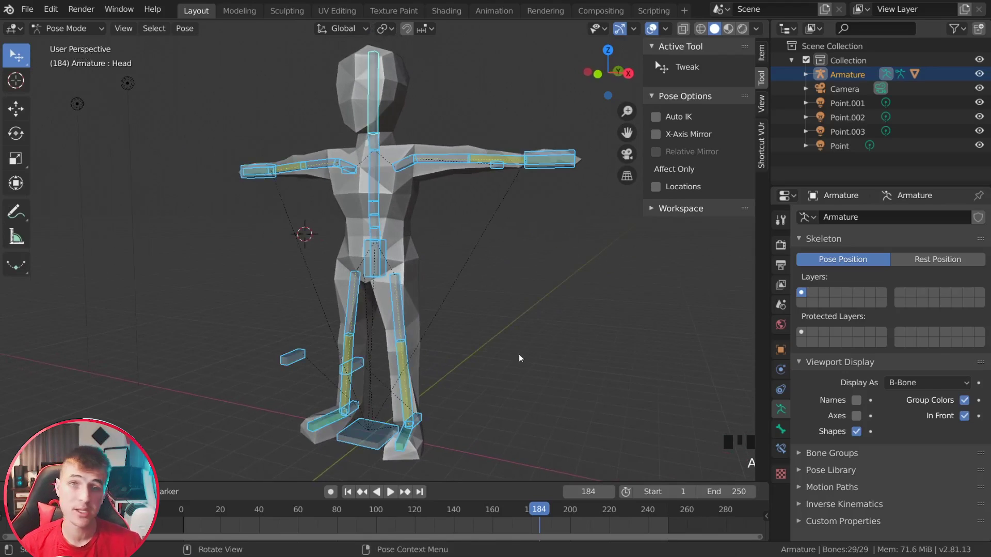
{"action": "key", "text": "alt+a"}
{"action": "key", "text": "a"}
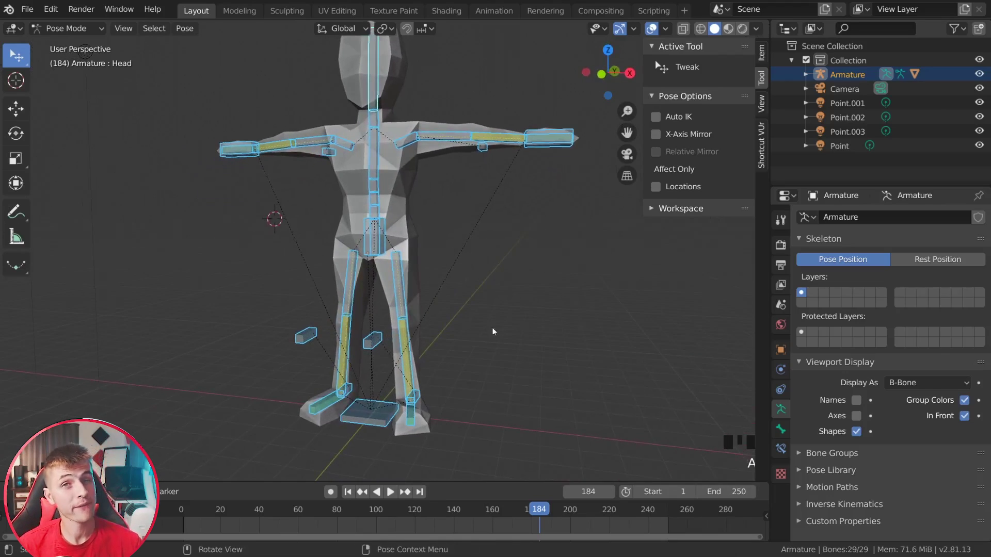